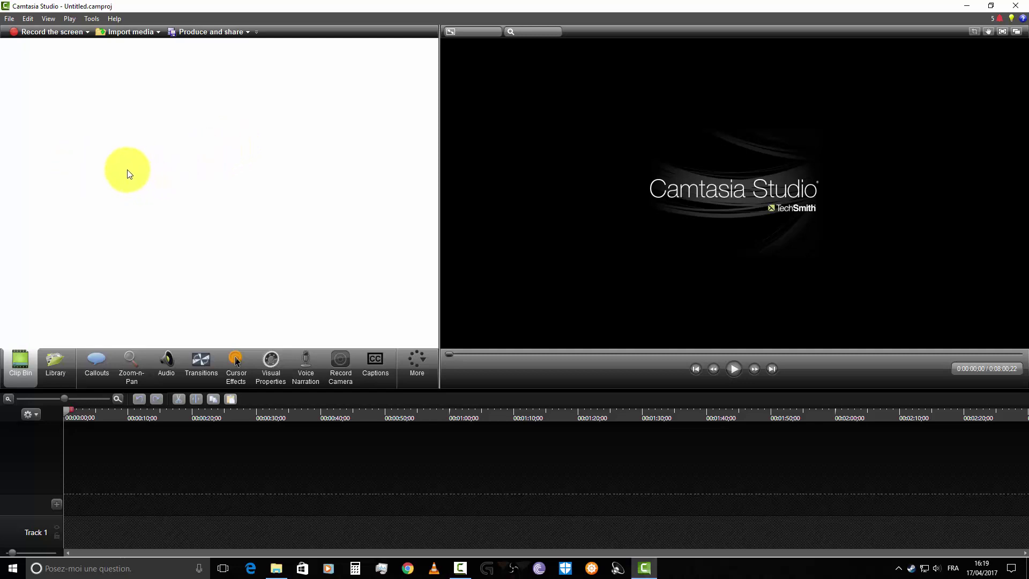
Step: Import the bf2 video from the Battlefield 1 folder inside "vidéo non compresser" on the Bureau
left_click(125, 33)
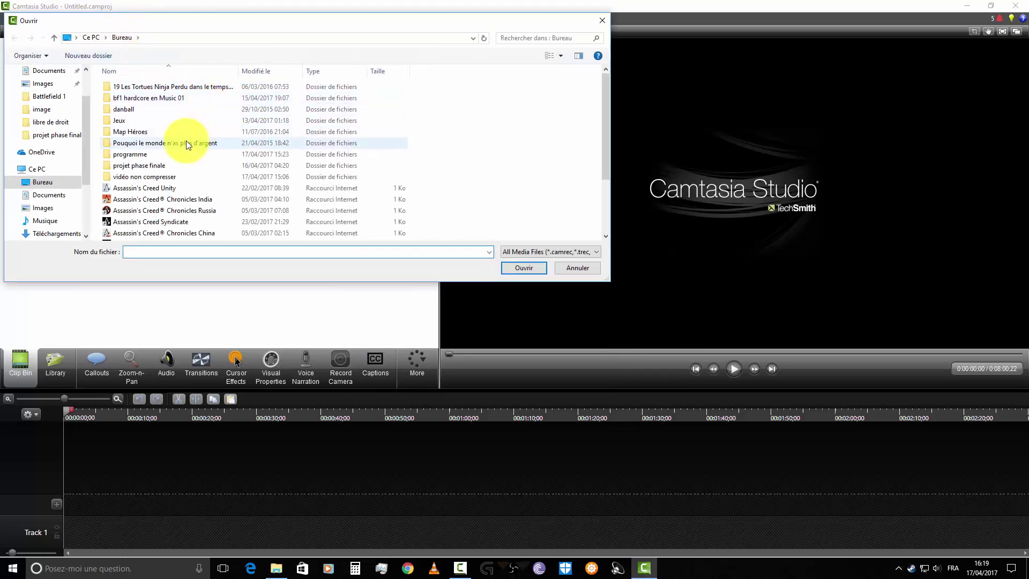
double_click(168, 176)
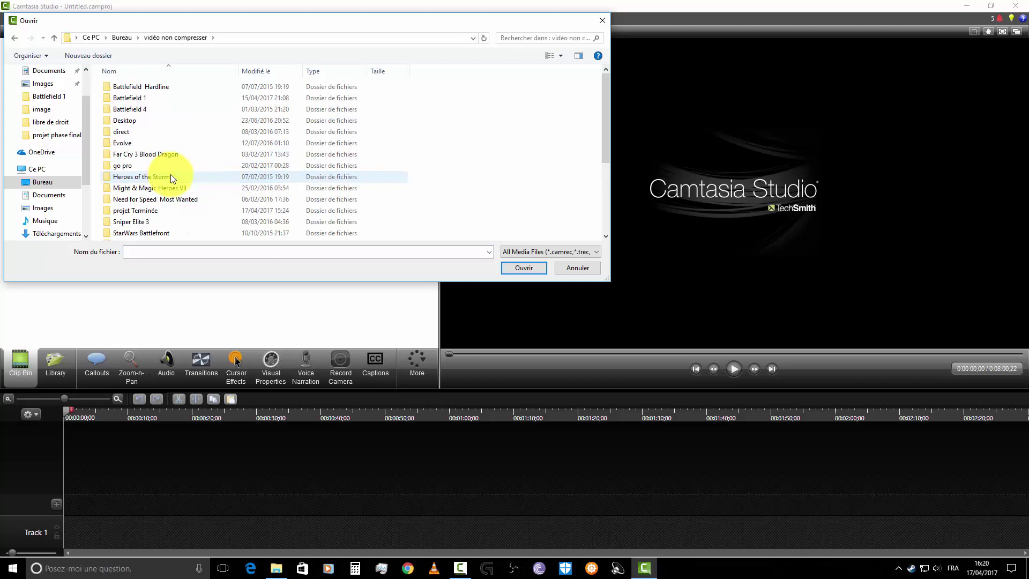
double_click(179, 100)
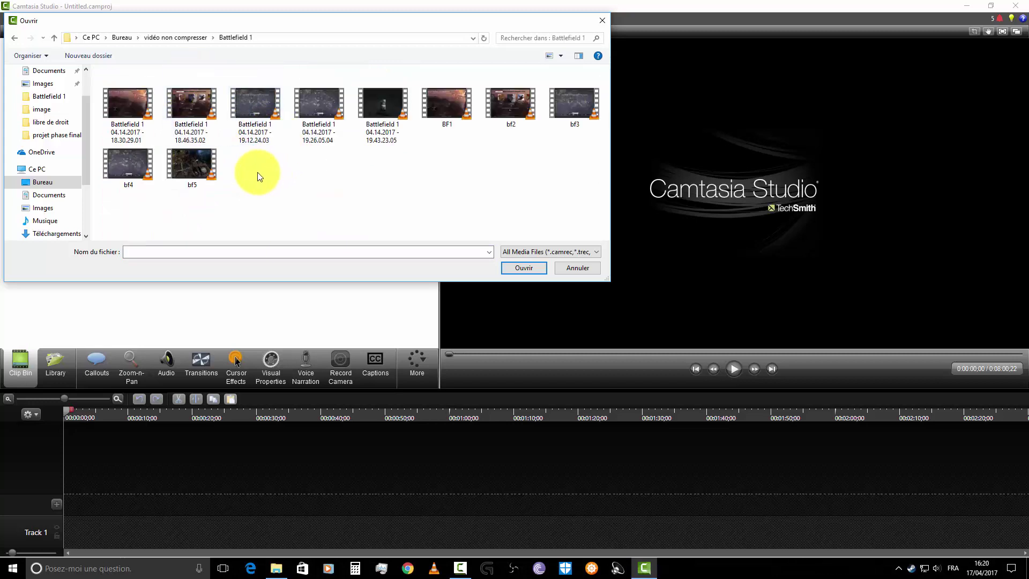
left_click(499, 100)
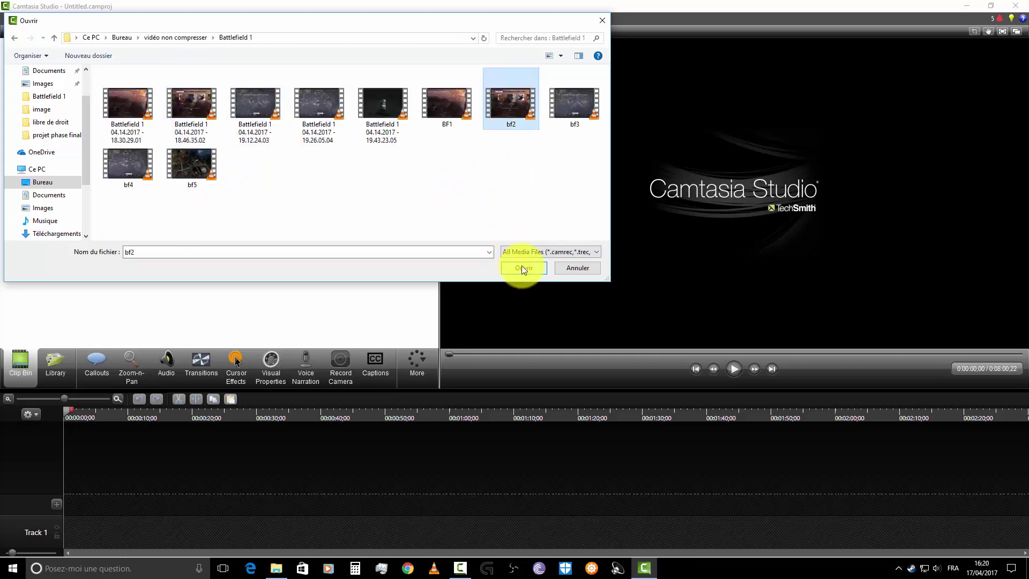
left_click(523, 267)
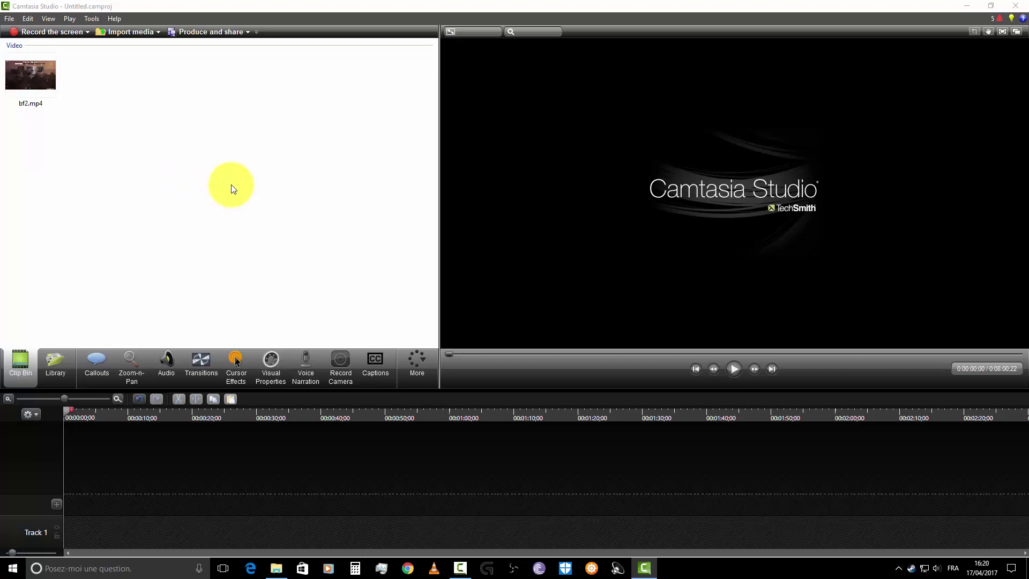
Step: Place bf2.mp4 from the clip bin at the start of Track 1
mouse_move(28, 75)
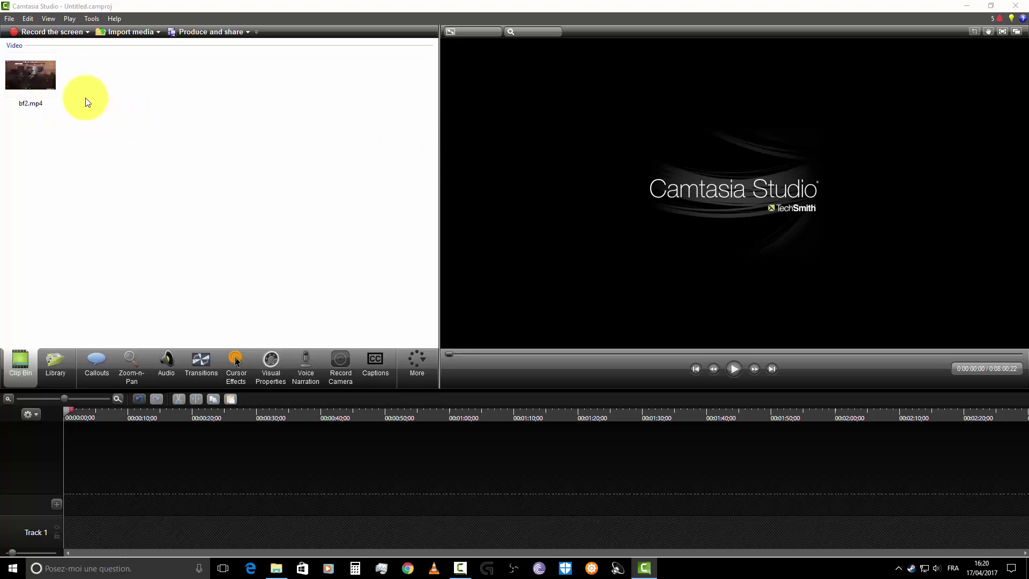
left_click_drag(16, 71, 92, 525)
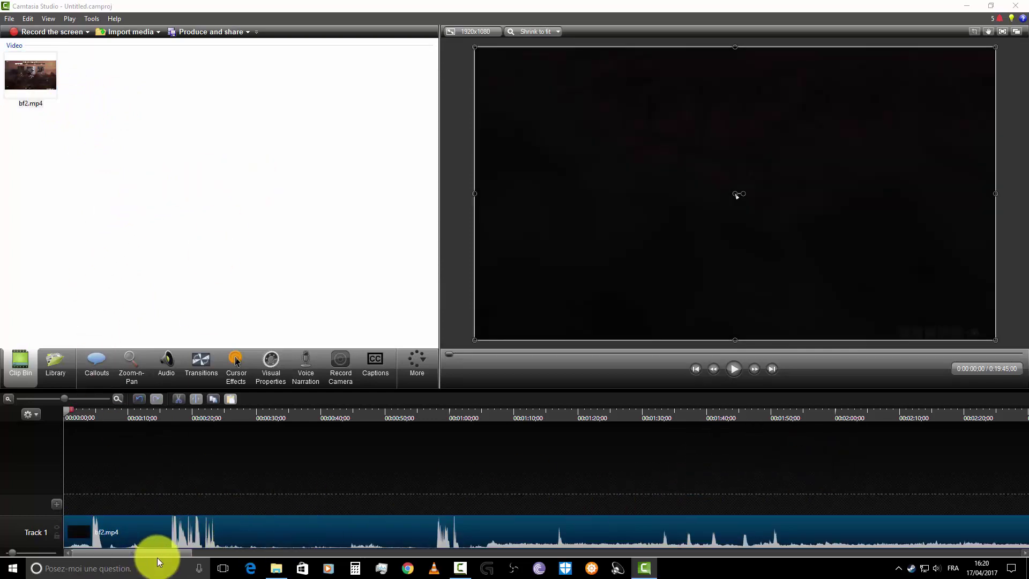
left_click_drag(168, 554, 24, 536)
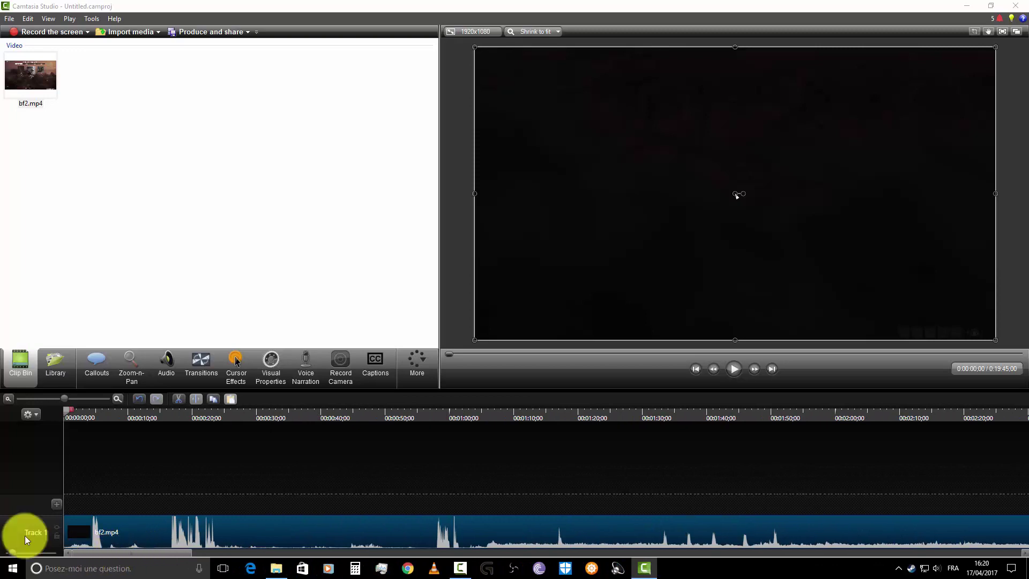
Step: Select the timeline range from 0:00:23;17 to about 0:03:58 on the bf2 clip
left_click(8, 399)
left_click(8, 400)
left_click(9, 400)
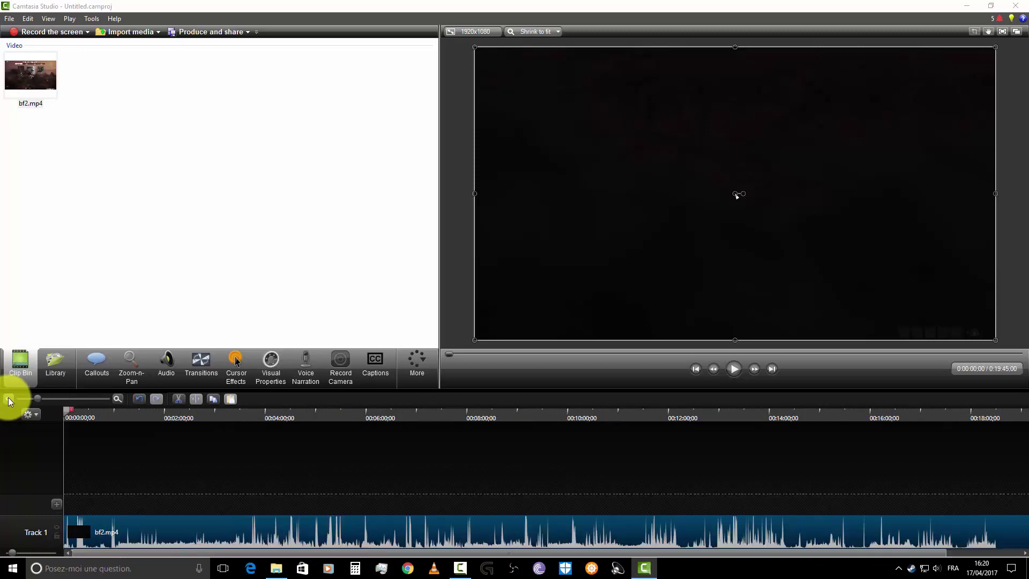
left_click(8, 399)
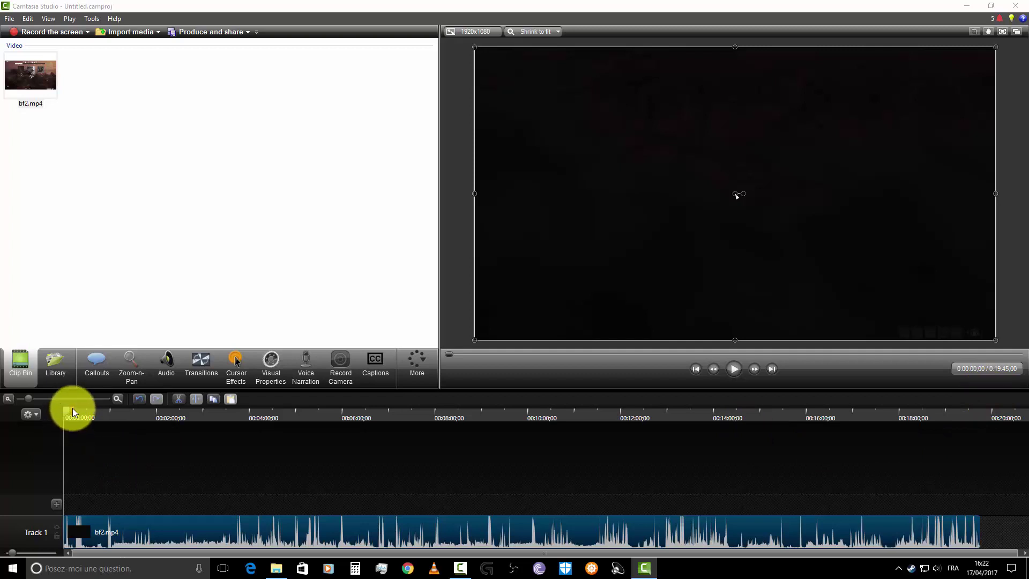
left_click(147, 419)
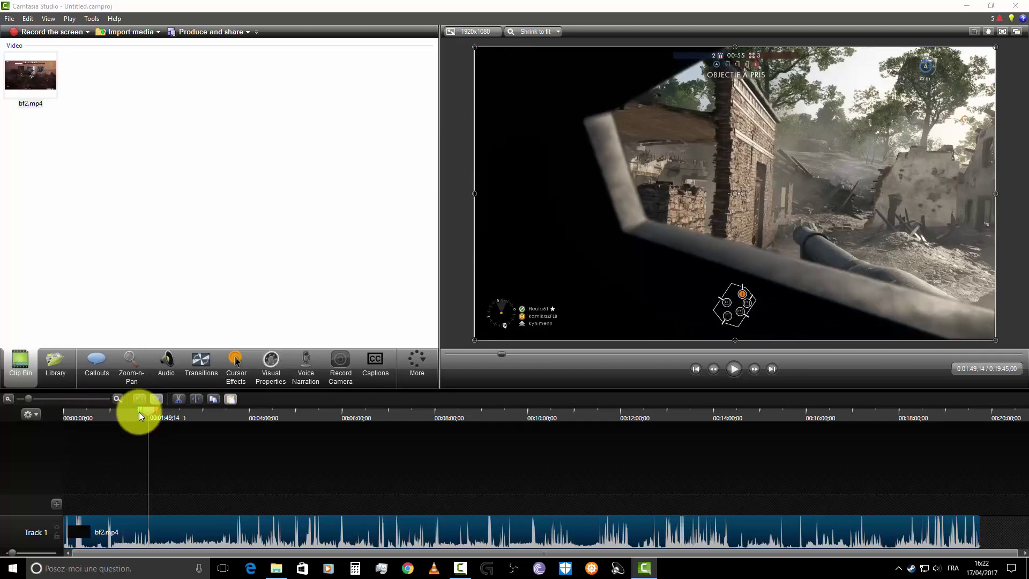
left_click_drag(137, 409, 81, 414)
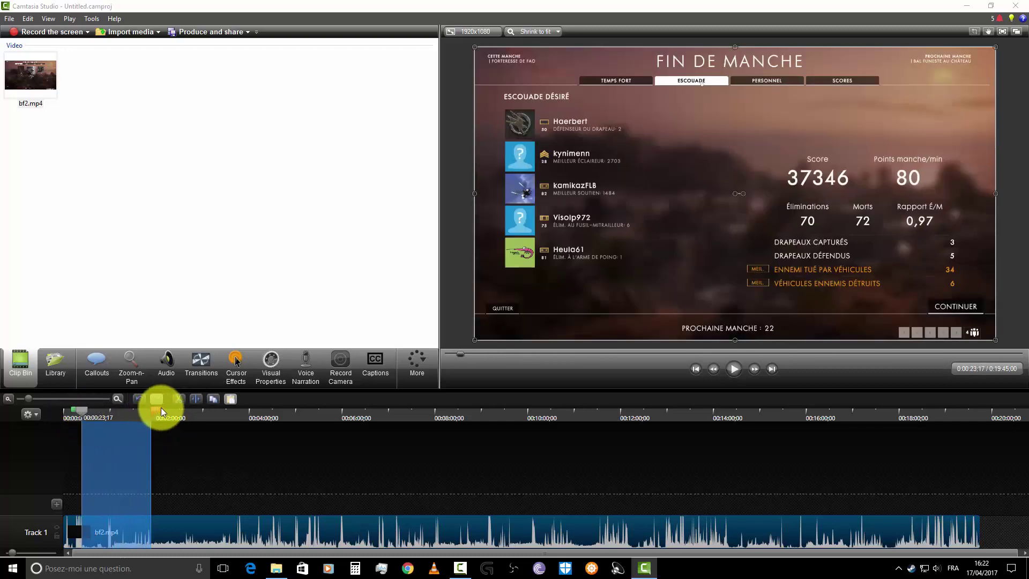
left_click_drag(158, 407, 236, 409)
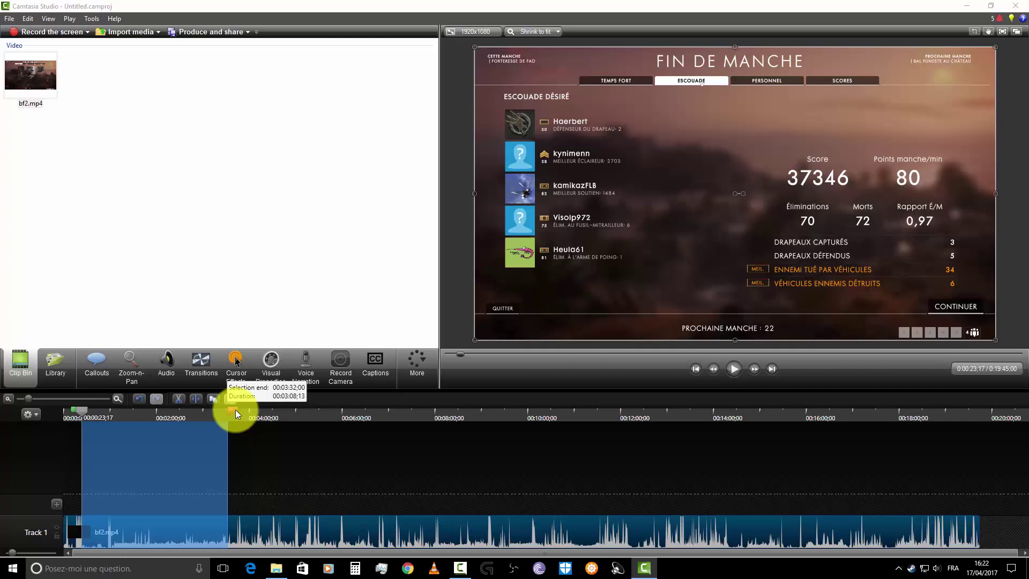
mouse_move(236, 410)
left_mouse_down()
mouse_move(459, 408)
mouse_move(188, 404)
mouse_move(256, 411)
left_mouse_up()
right_click(138, 464)
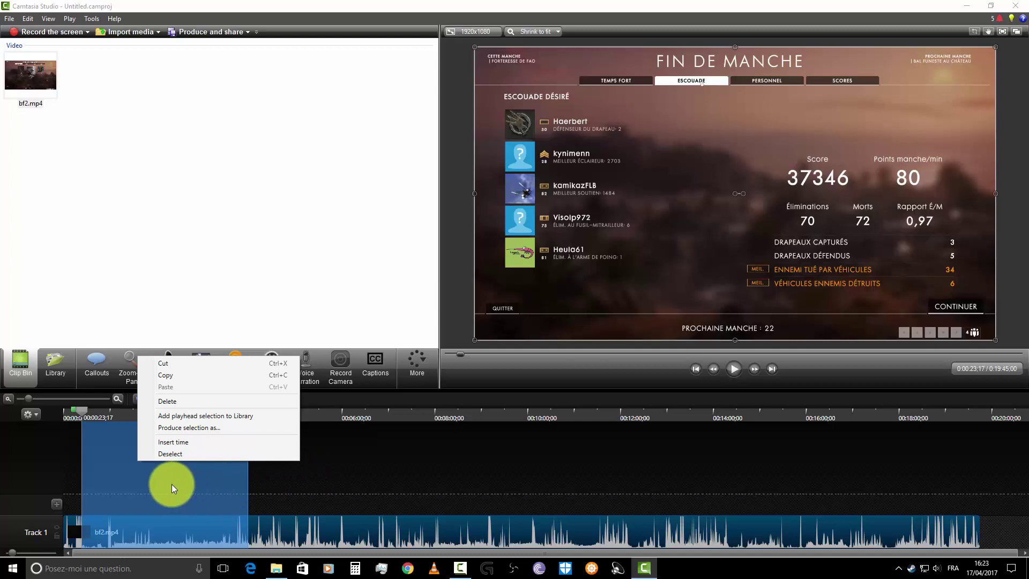
left_click(109, 452)
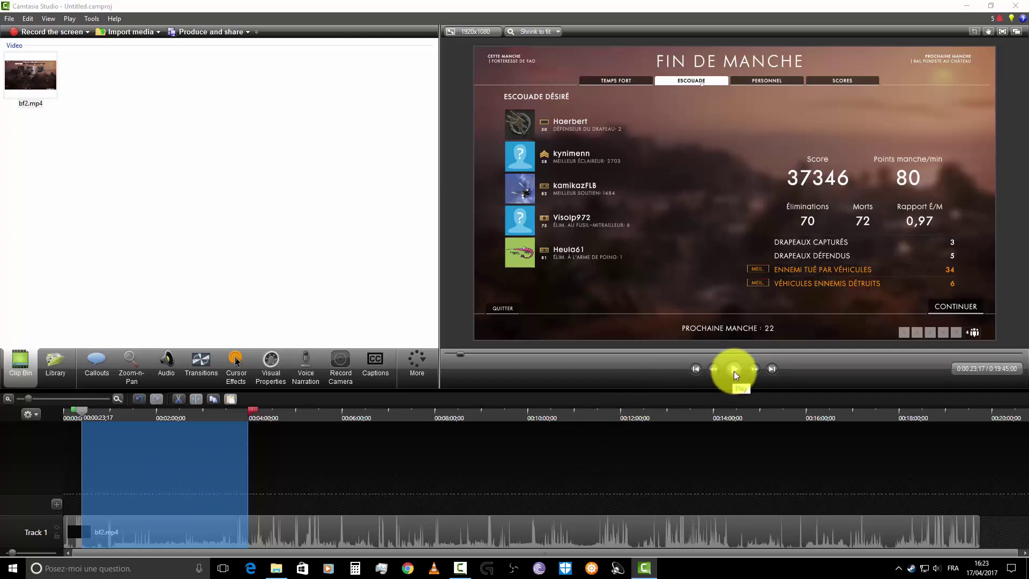
Step: Preview the end of the selected range from 0:03:54;05, then briefly play it from its beginning
left_click(245, 416)
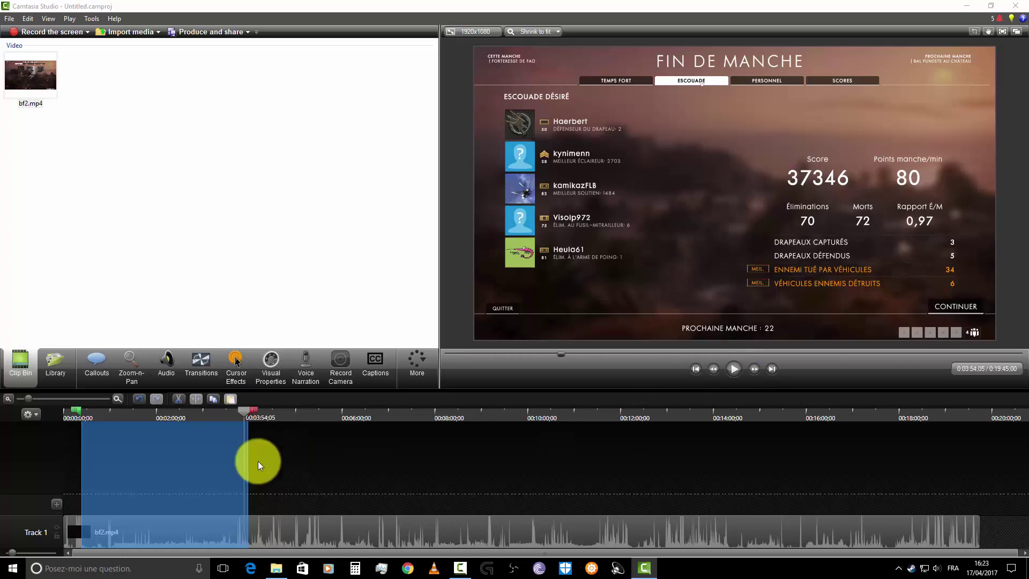
left_click(734, 369)
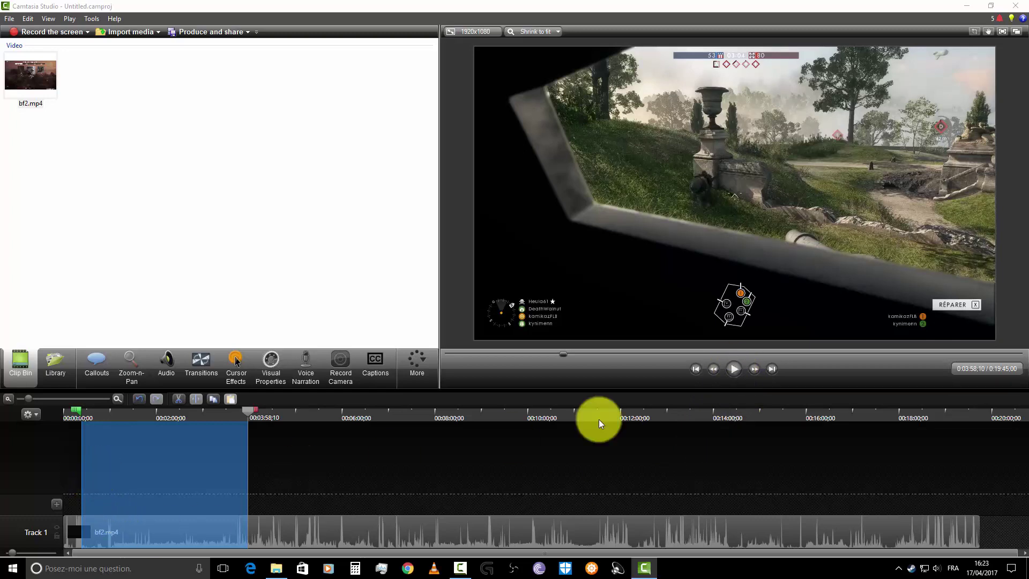
left_click(734, 368)
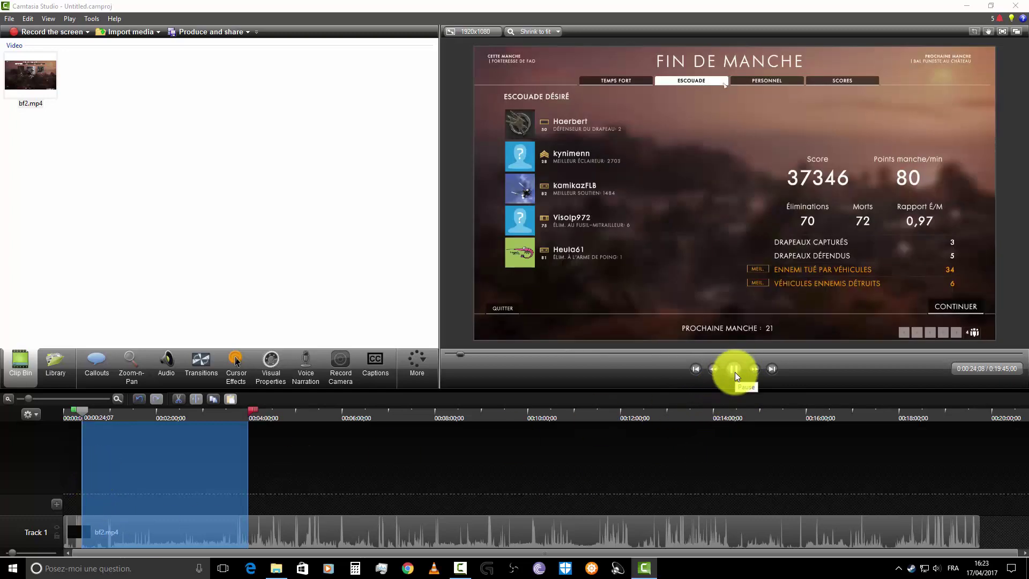
left_click(734, 369)
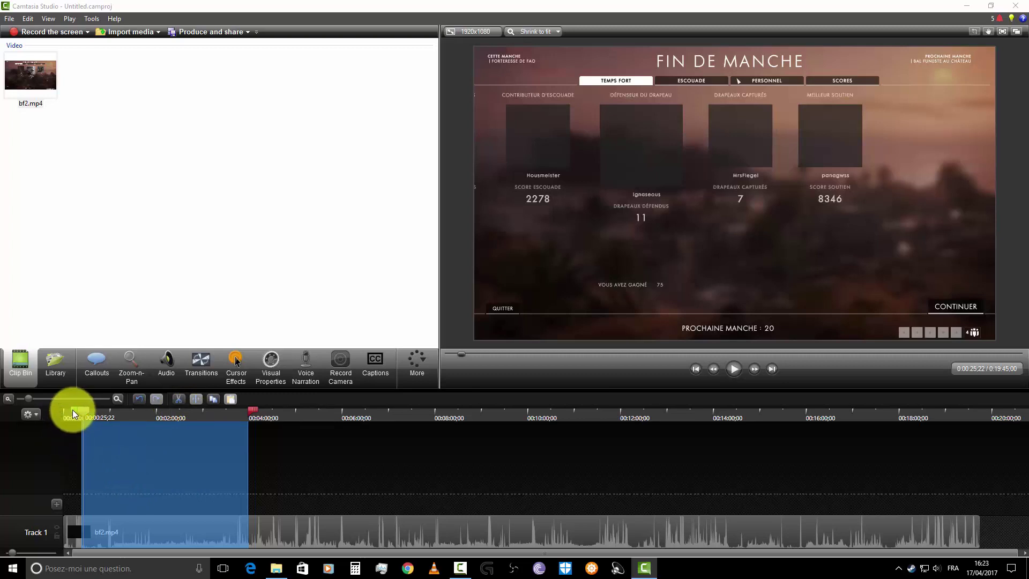
Step: Extend the selected range back to the start of the timeline and preview the footage from 0:03:30;19
left_click_drag(72, 409, 28, 414)
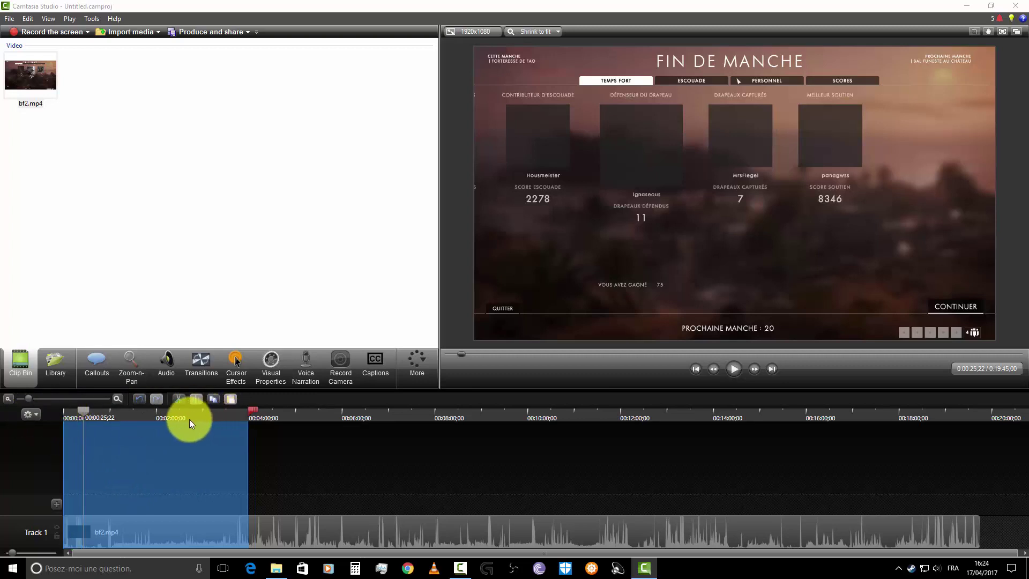
left_click_drag(190, 419, 226, 416)
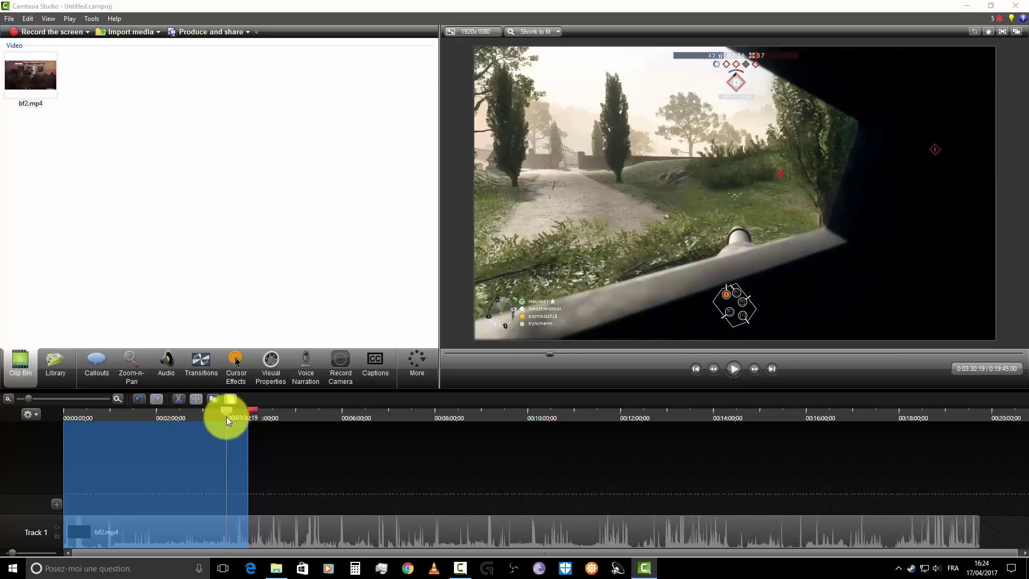
left_click(732, 369)
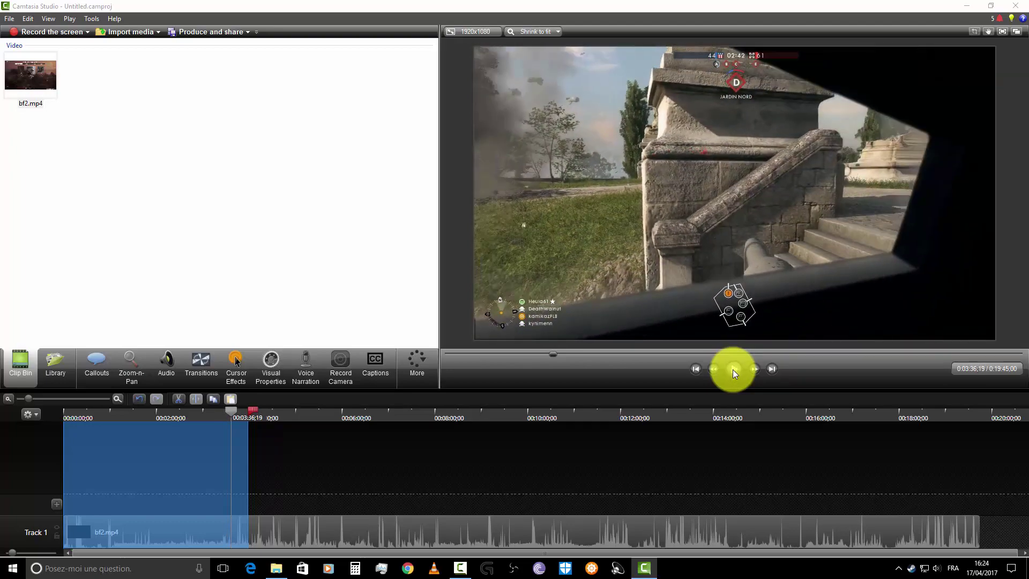
left_click(732, 368)
Step: Examine frames between about 0:03:00 and 0:03:19 within the selection, ending with the playhead at 0:03:16;21
left_click(217, 414)
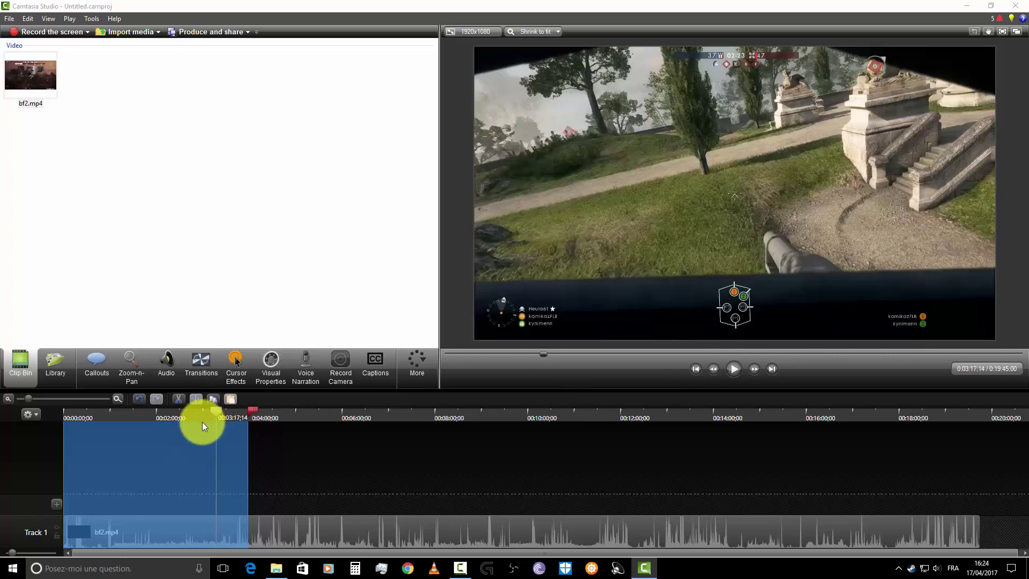
left_click(204, 416)
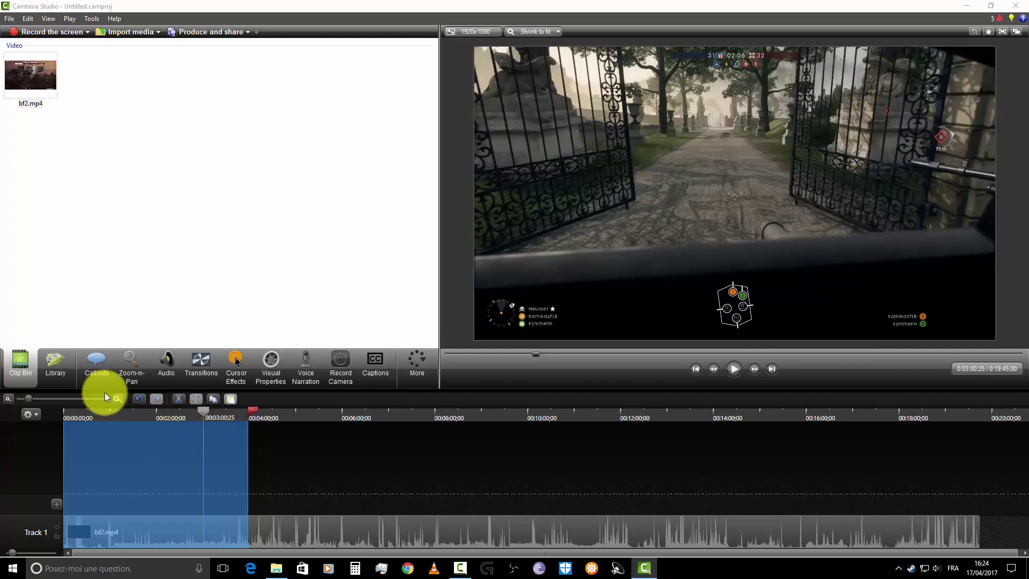
left_click(118, 400)
left_click(117, 400)
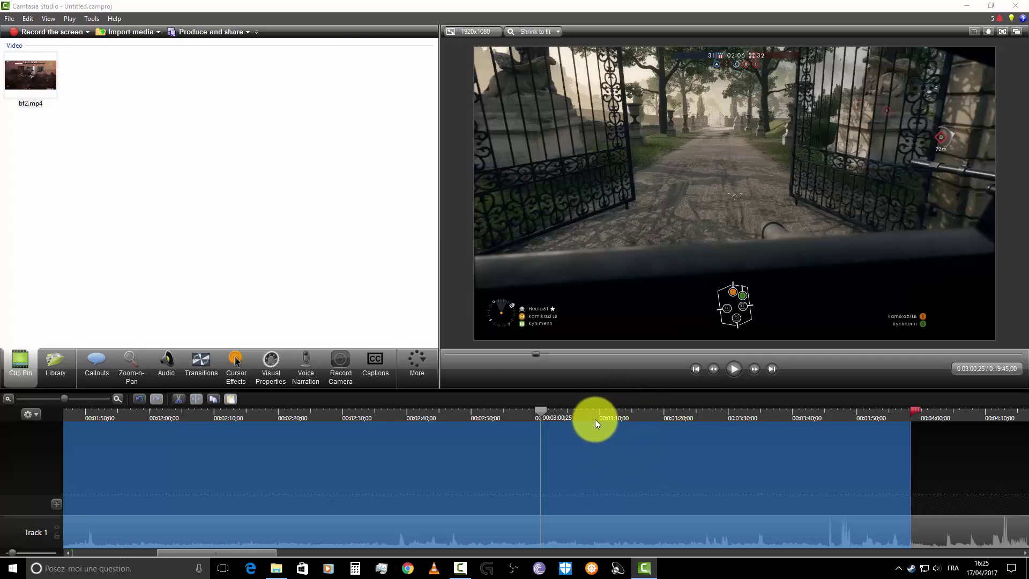
left_click(569, 416)
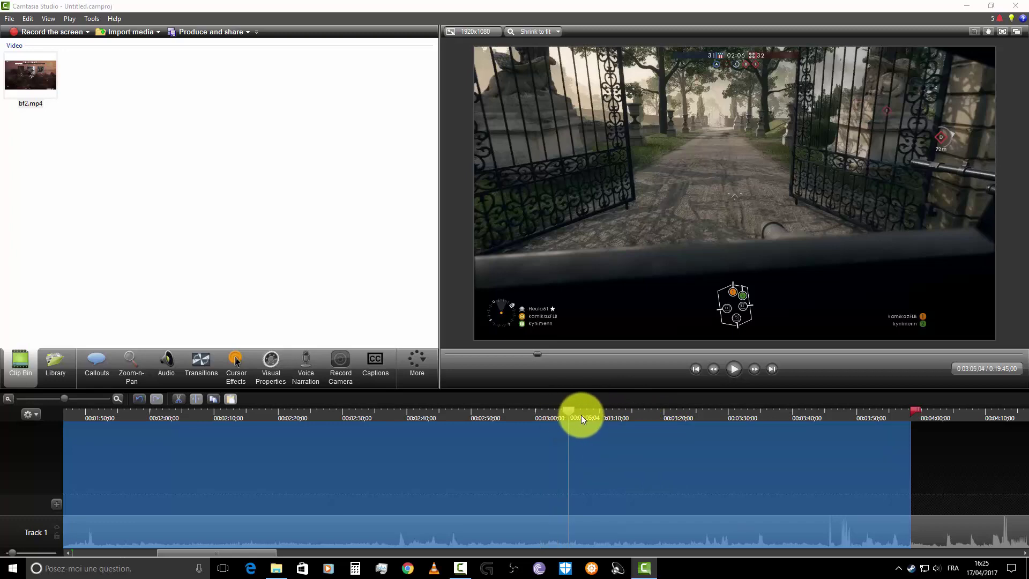
left_click(601, 416)
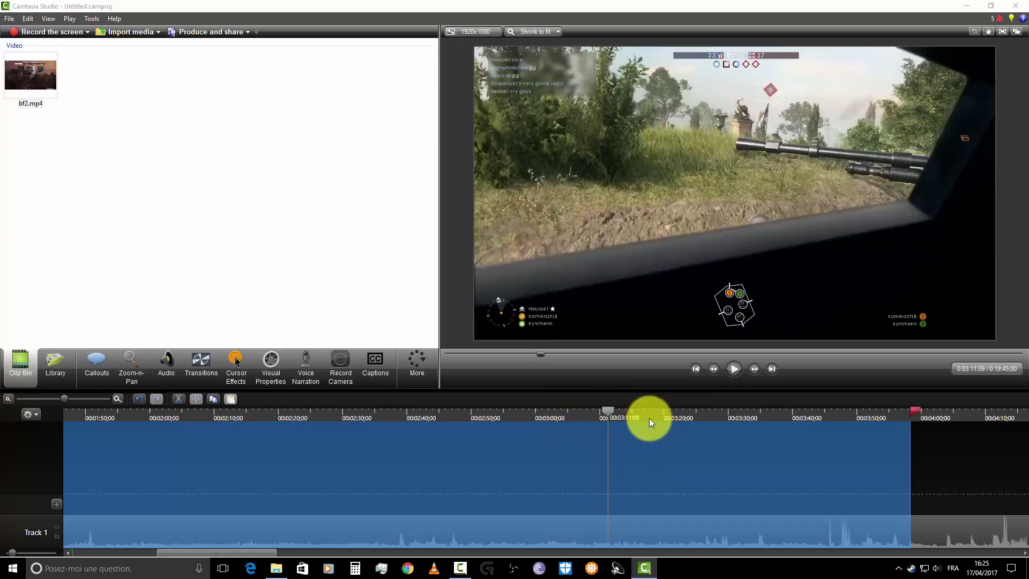
left_click(658, 416)
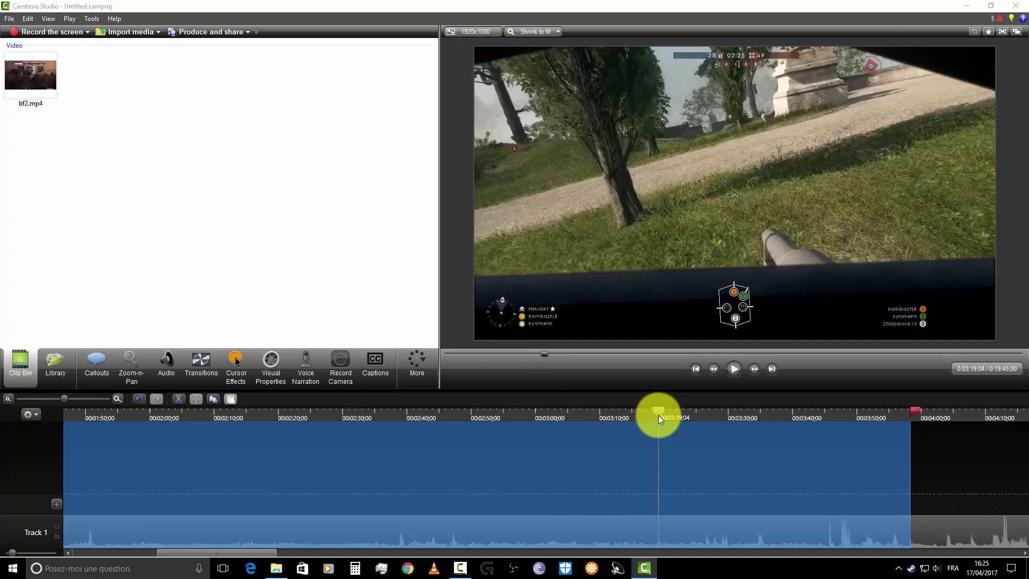
left_click_drag(656, 416, 644, 411)
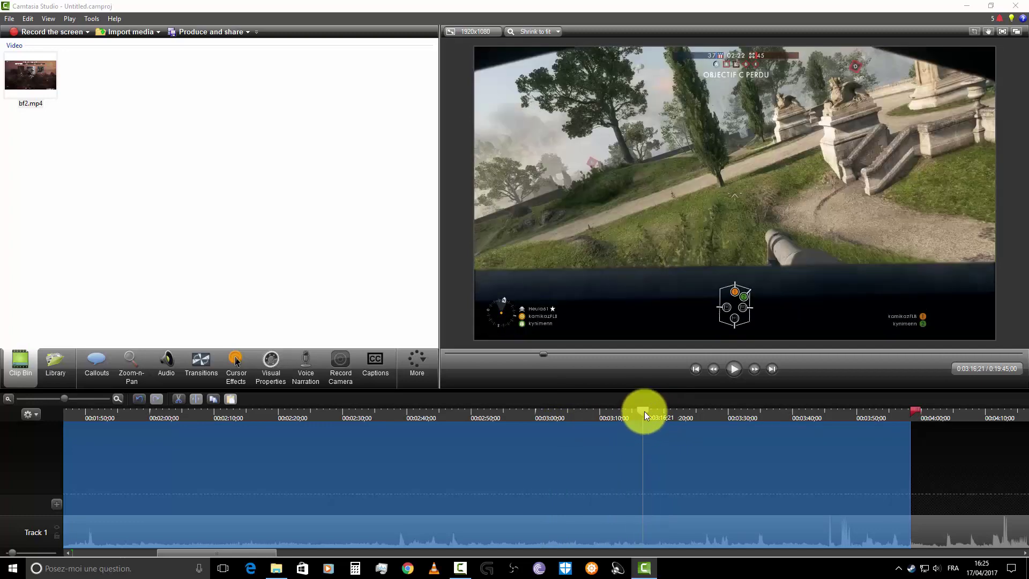
Step: Scrub the footage at close-up timeline scale from 0:03:16;21 to 0:03:19;06
left_click(119, 399)
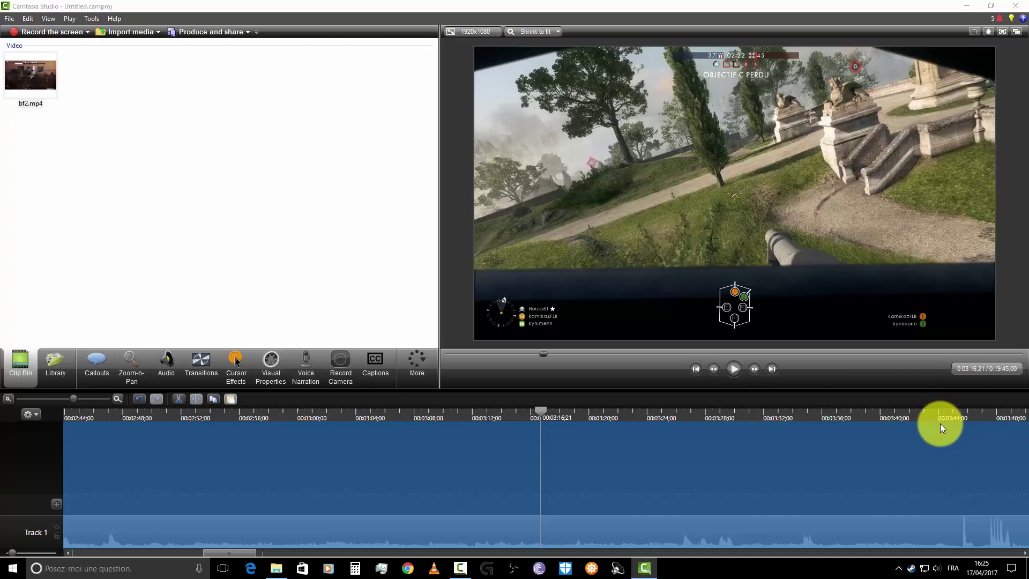
left_click(118, 399)
left_click(118, 399)
left_click(118, 399)
left_click(118, 399)
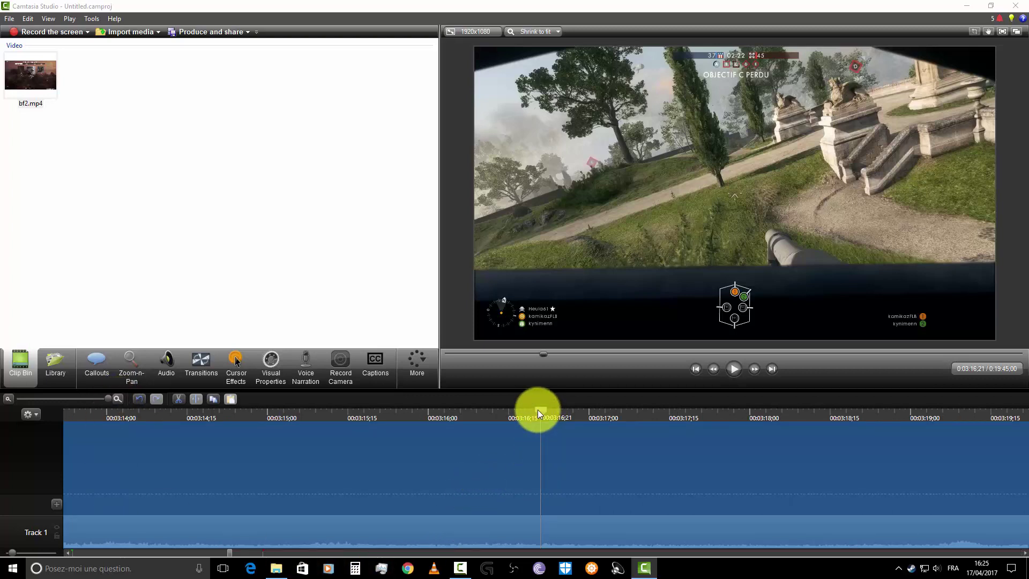
left_click_drag(539, 410, 941, 411)
Step: Return to a wider timeline view and place the playhead at 0:03:23;21
left_click(8, 398)
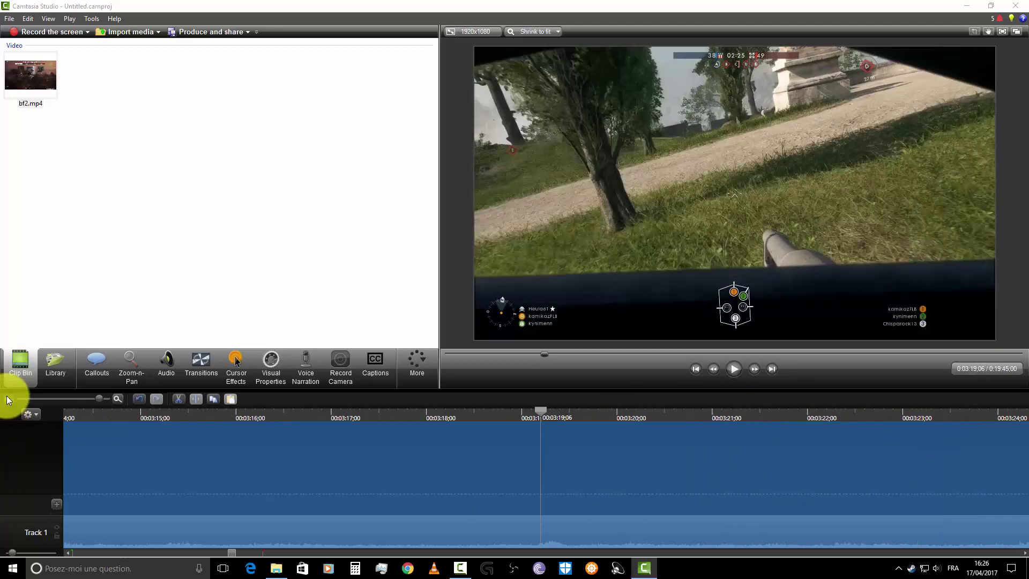
left_click(8, 399)
left_click(8, 399)
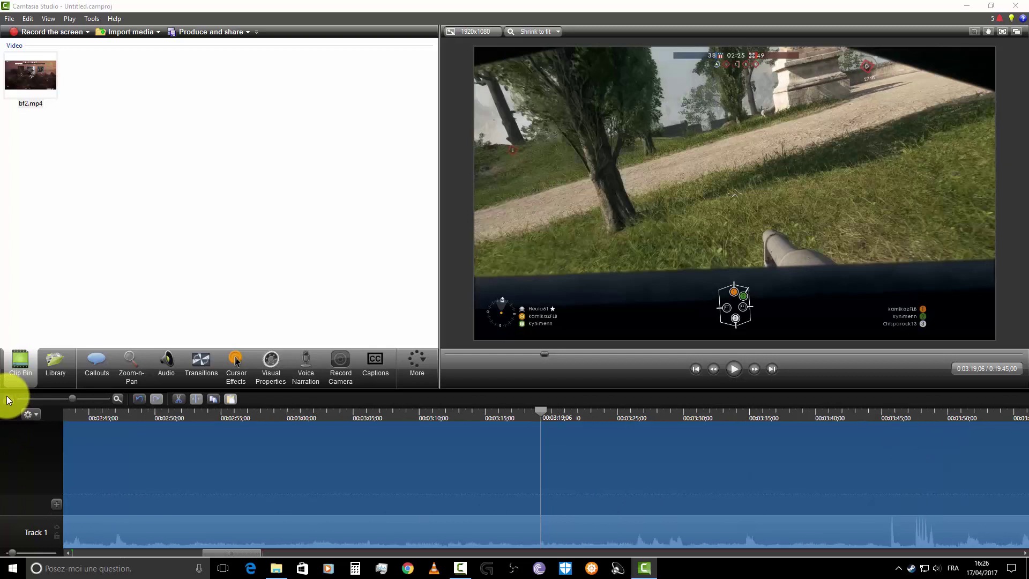
left_click(8, 399)
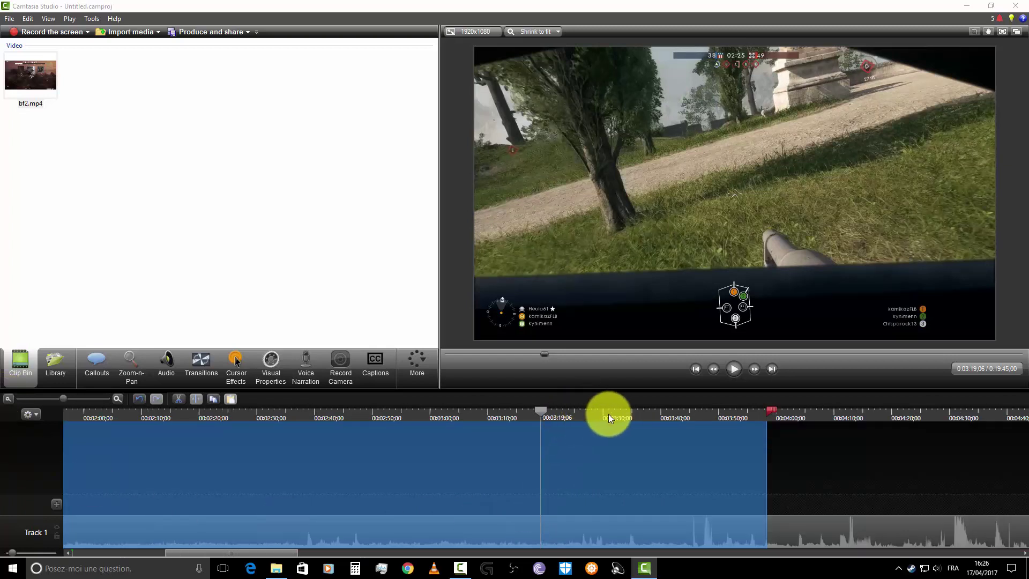
left_click(567, 413)
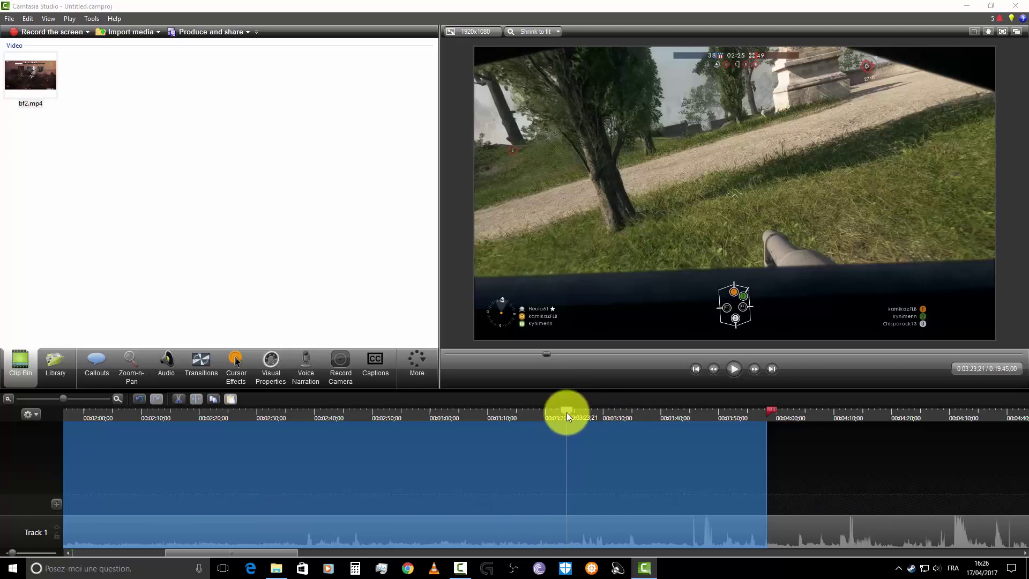
Step: Preview the gameplay footage from 0:03:22;23 to about 0:03:25;22
mouse_move(570, 411)
left_mouse_down()
mouse_move(618, 411)
mouse_move(564, 411)
left_mouse_up()
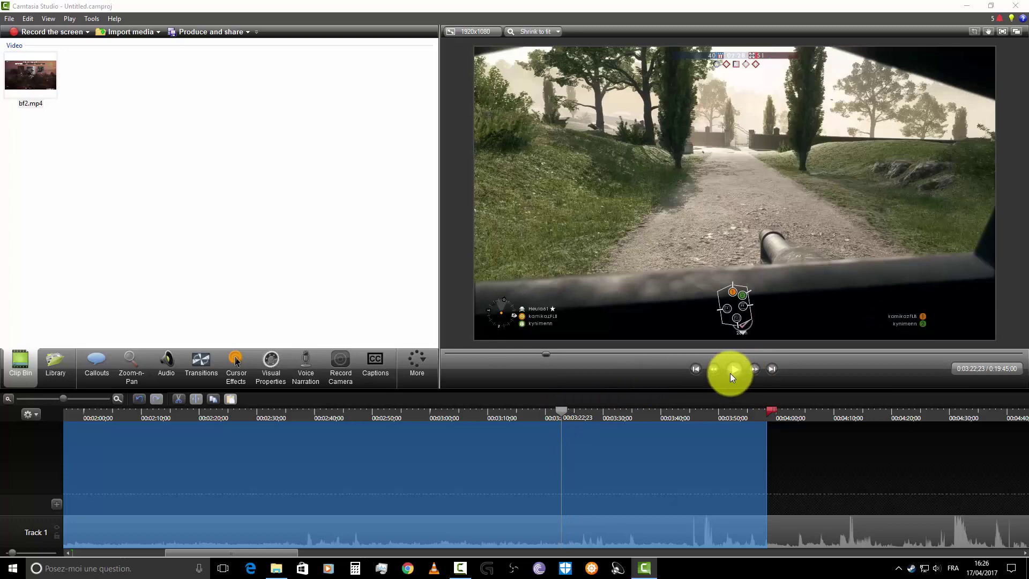
left_click(733, 373)
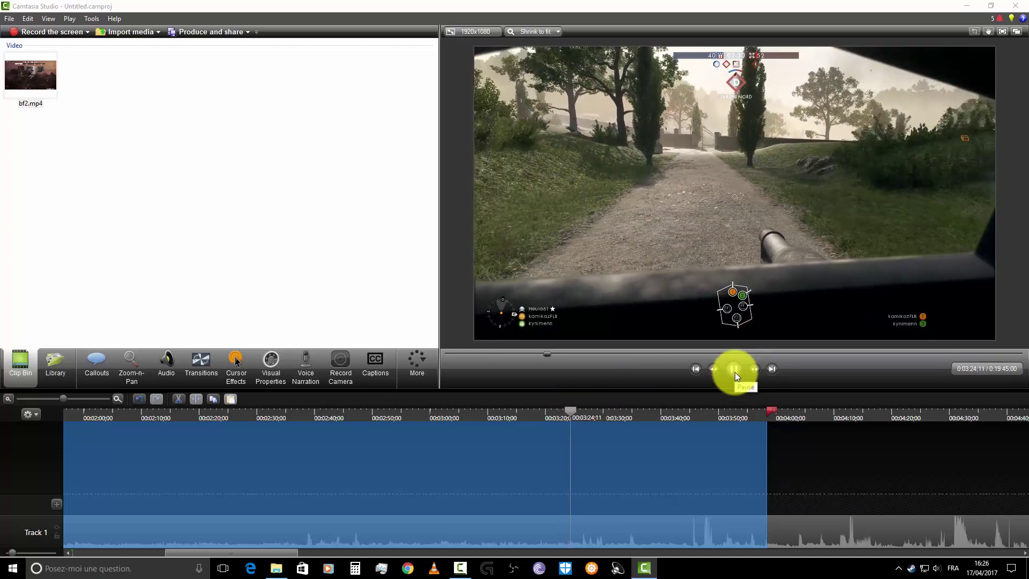
left_click(735, 372)
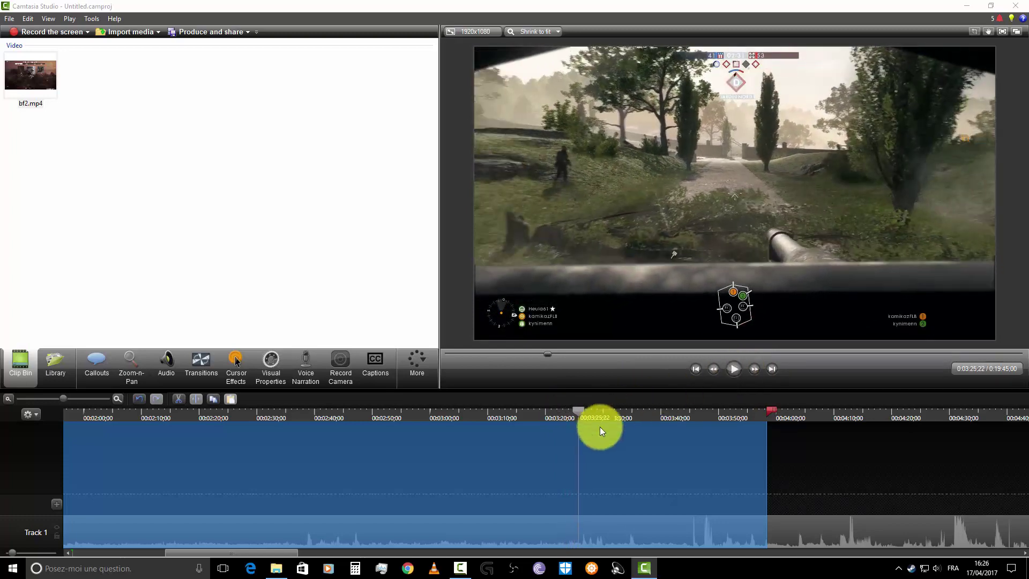
Step: Shorten the selected range to end at 0:03:20;14 and delete the footage inside it
left_click(548, 417)
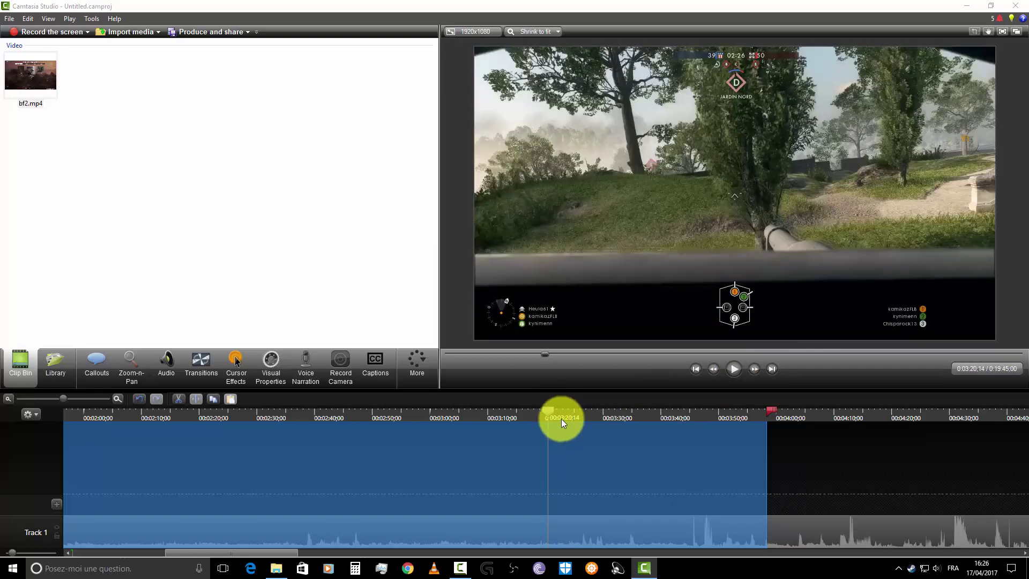
left_click_drag(776, 408, 558, 426)
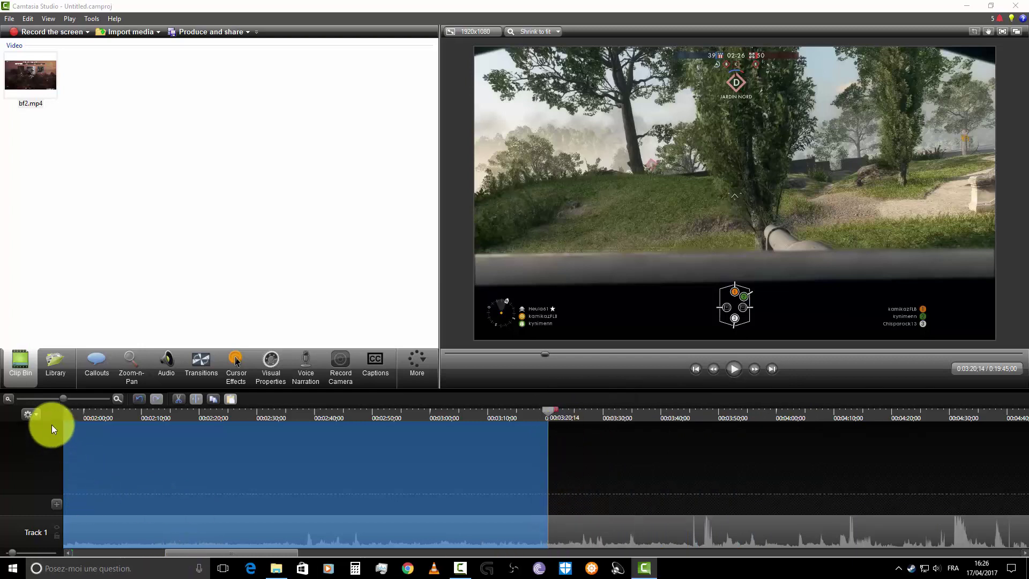
left_click(10, 403)
left_click(10, 403)
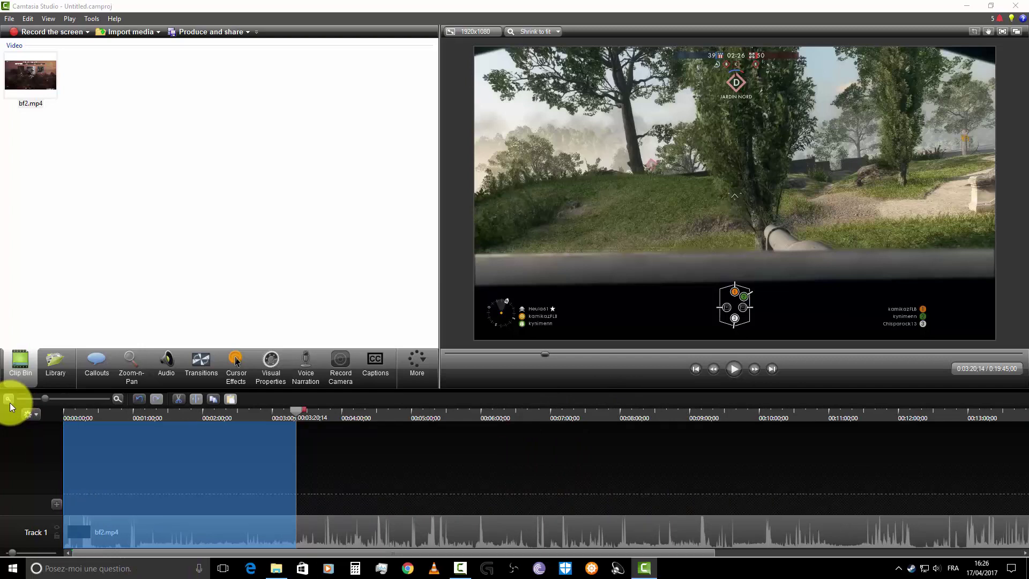
left_click(9, 403)
right_click(133, 469)
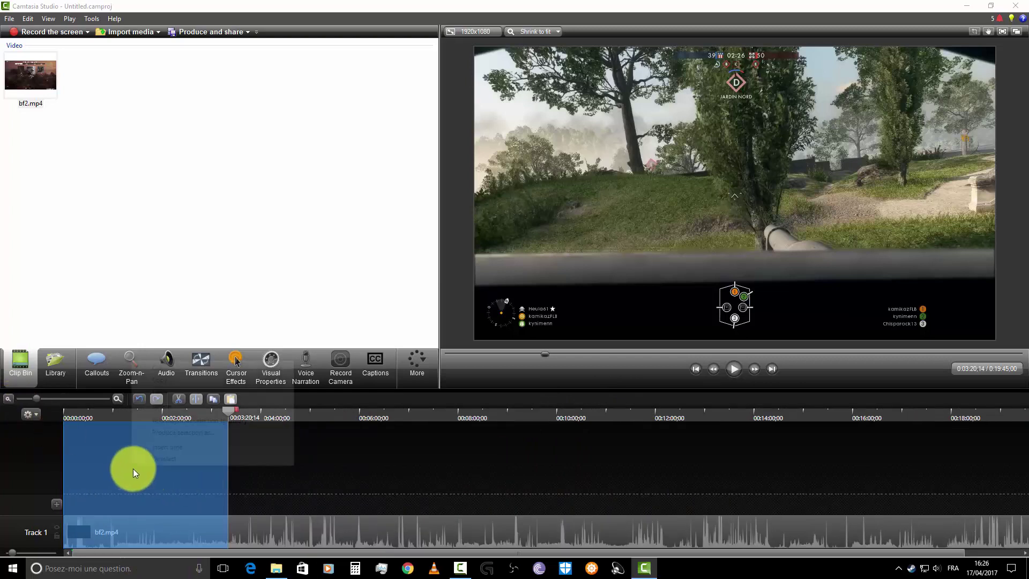
left_click(179, 410)
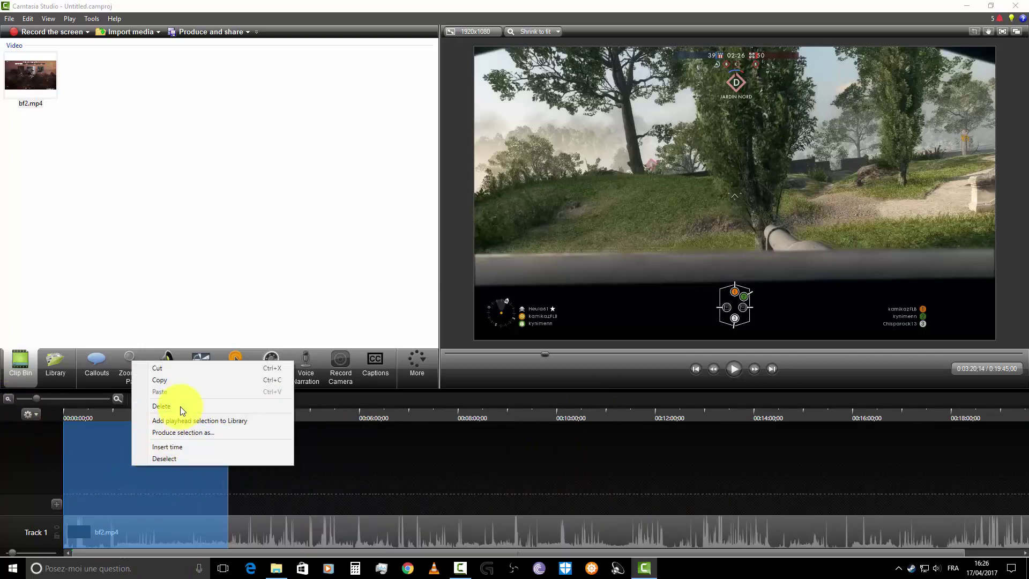
Step: Return the playhead to 0:00:03;27 and move the remaining bf2.mp4 clip to the start of Track 1
left_click(149, 413)
left_click_drag(150, 413, 70, 424)
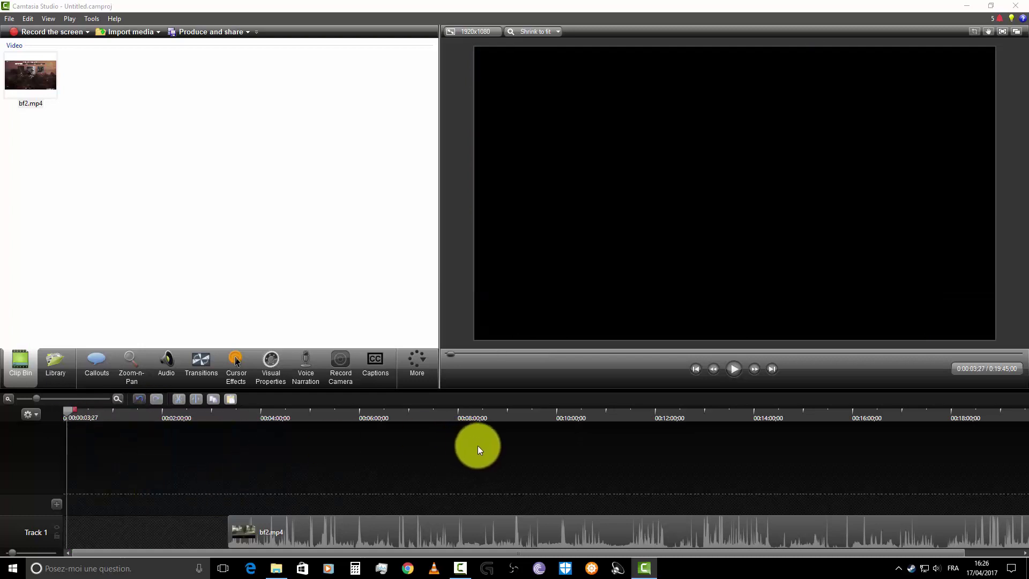
left_click_drag(463, 530, 107, 552)
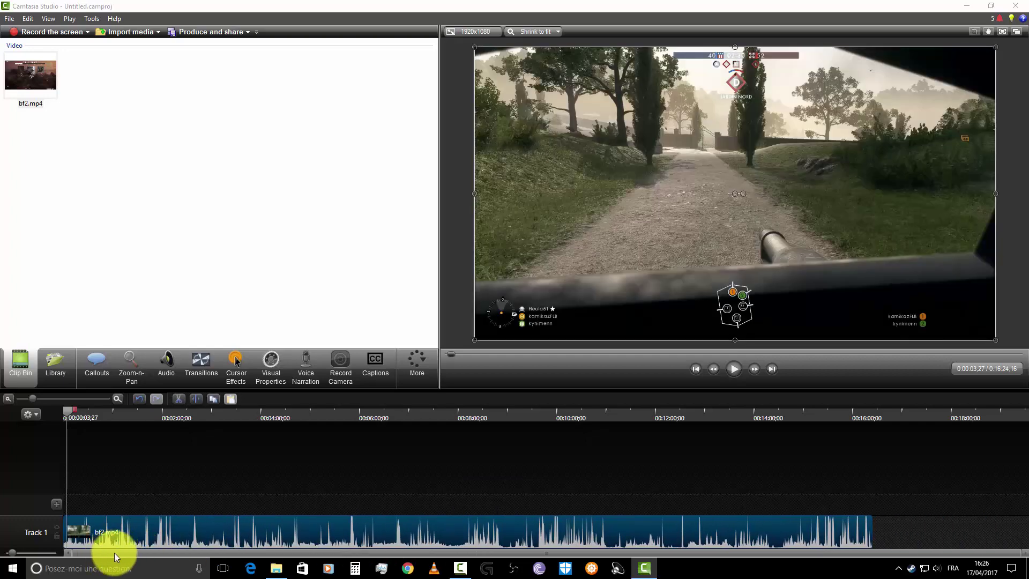
left_click_drag(154, 529, 556, 528)
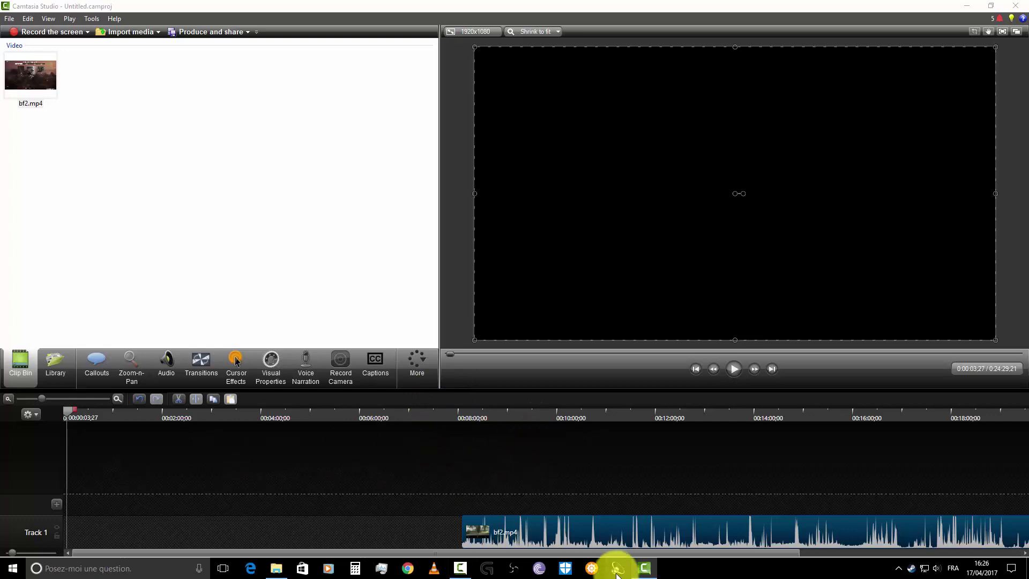
left_click_drag(576, 526, 121, 545)
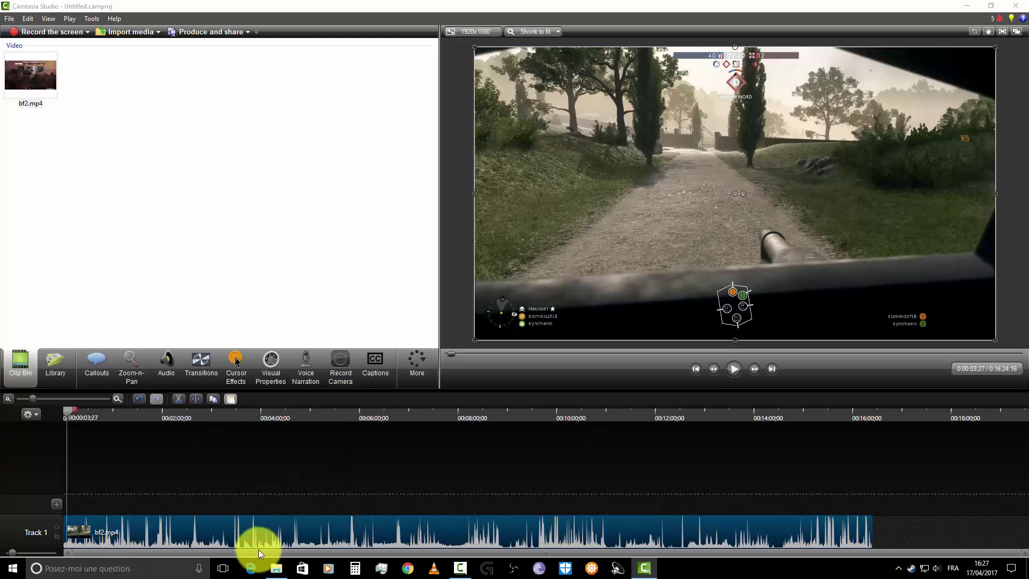
Step: Separate the bf2.mp4 clip's video and audio onto two tracks
right_click(210, 536)
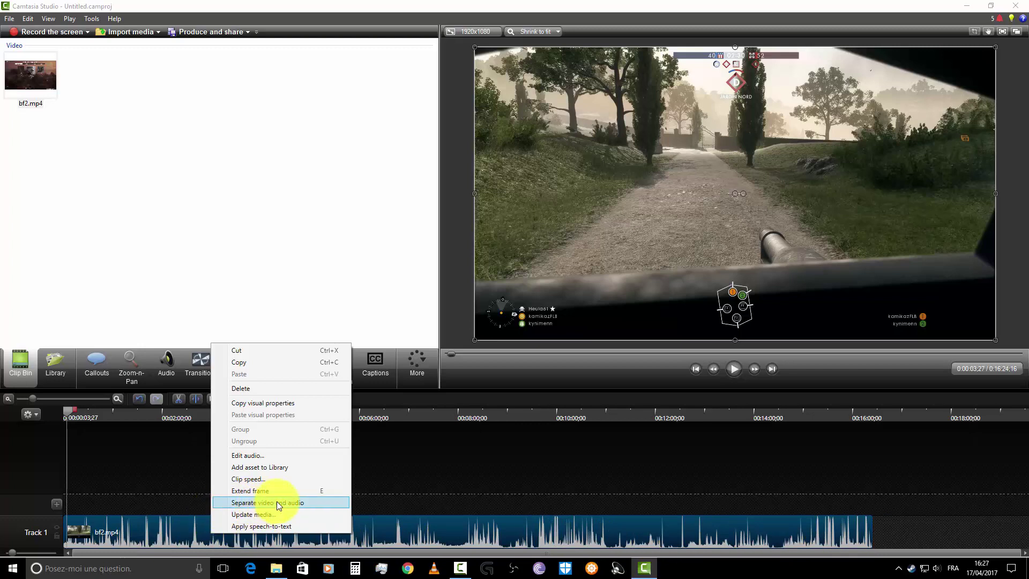
left_click(299, 502)
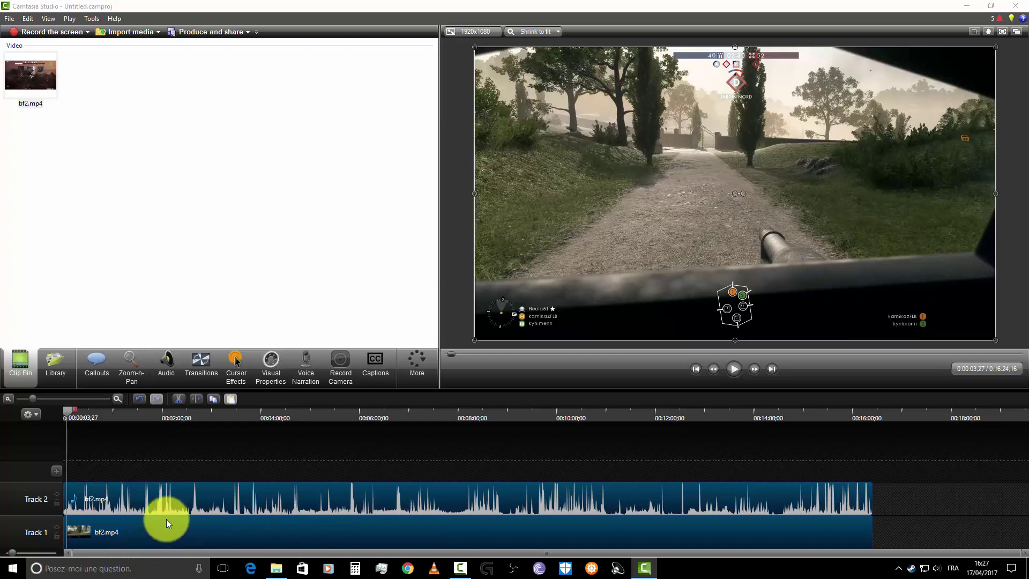
Step: Look through the footage at about six and eight minutes, and preview it from 0:08:09;22 to 0:08:16;24
left_click(362, 412)
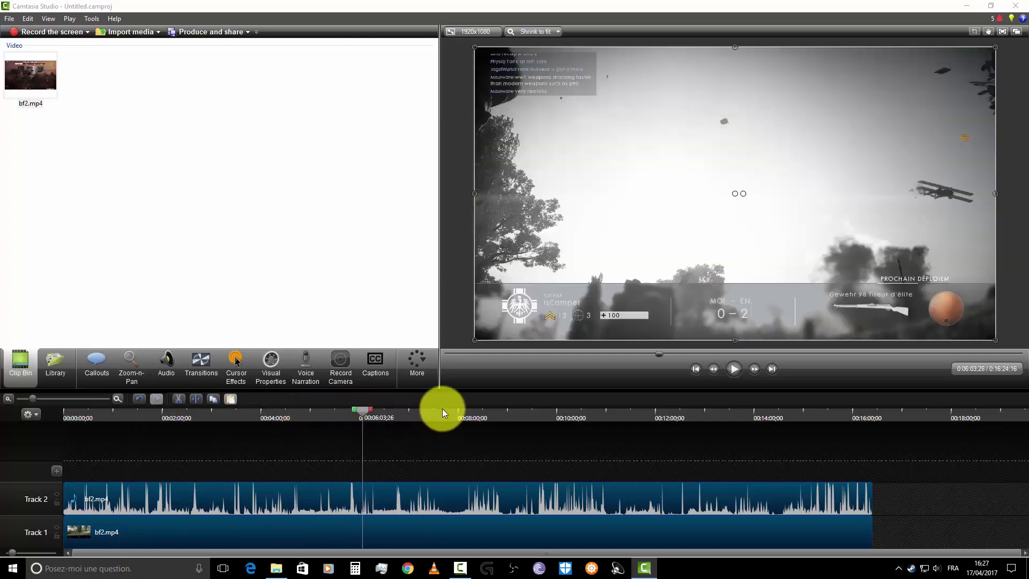
left_click(459, 412)
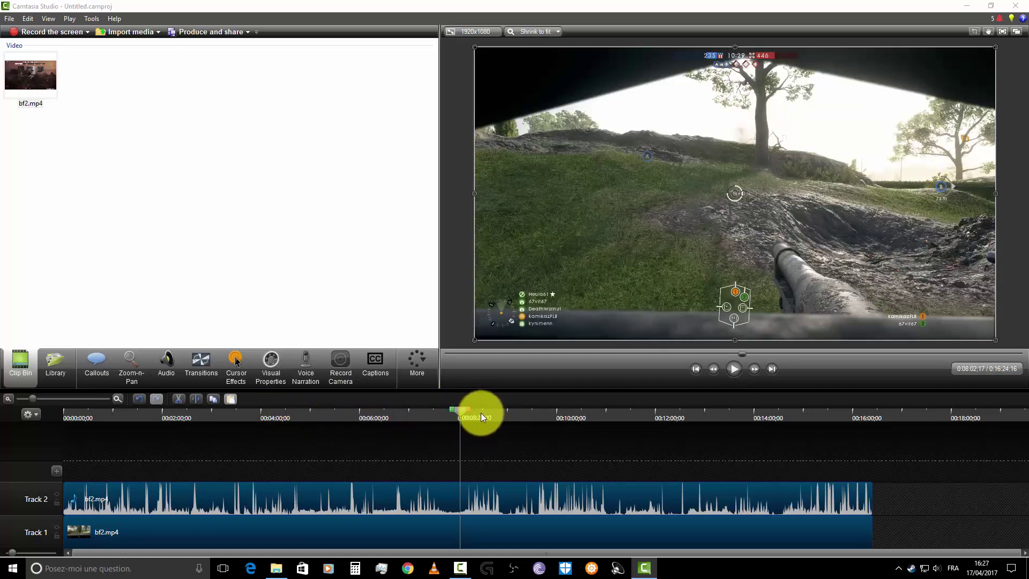
left_click(481, 413)
left_click_drag(475, 414, 466, 418)
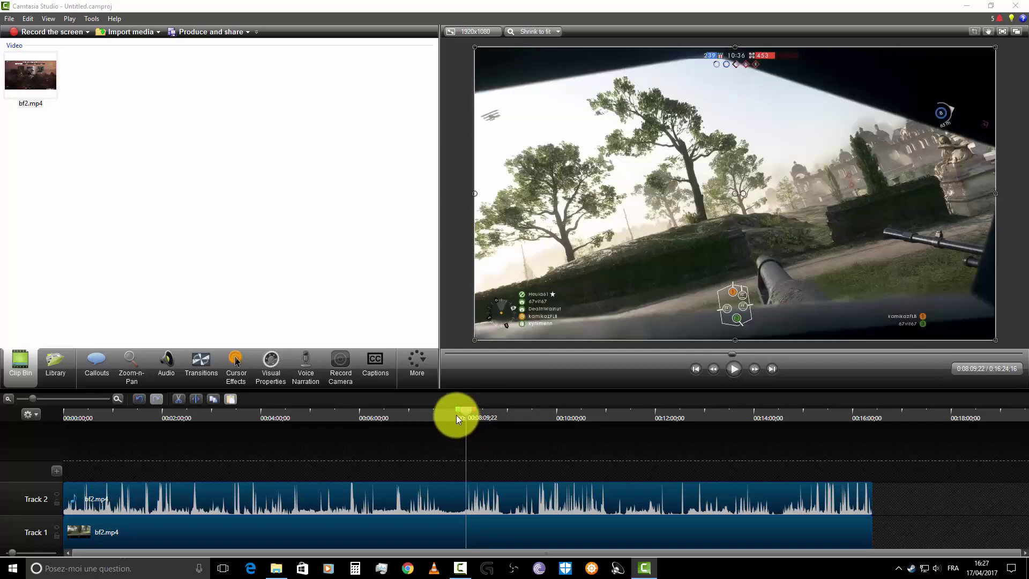
left_click(118, 400)
left_click(119, 399)
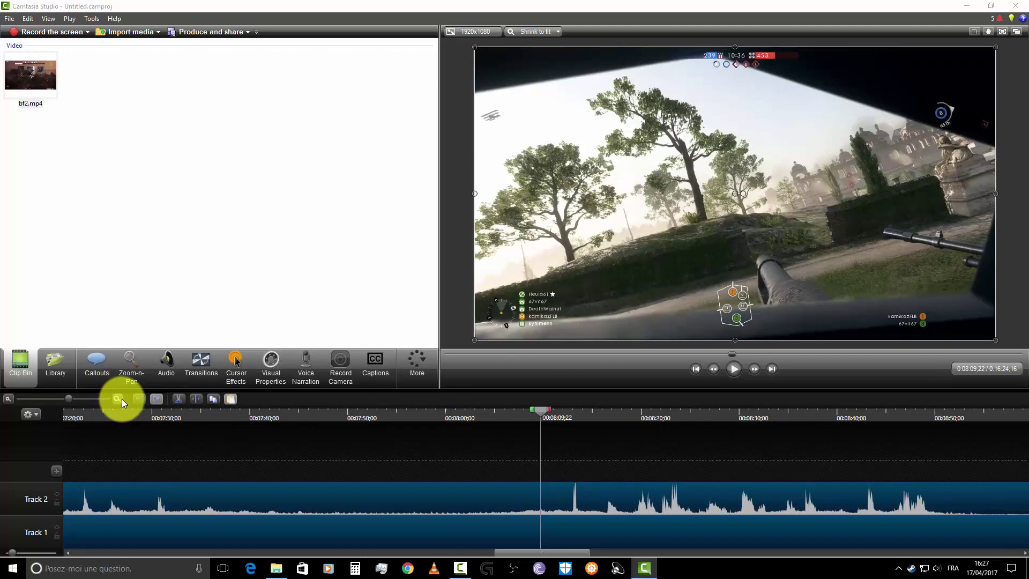
left_click(732, 374)
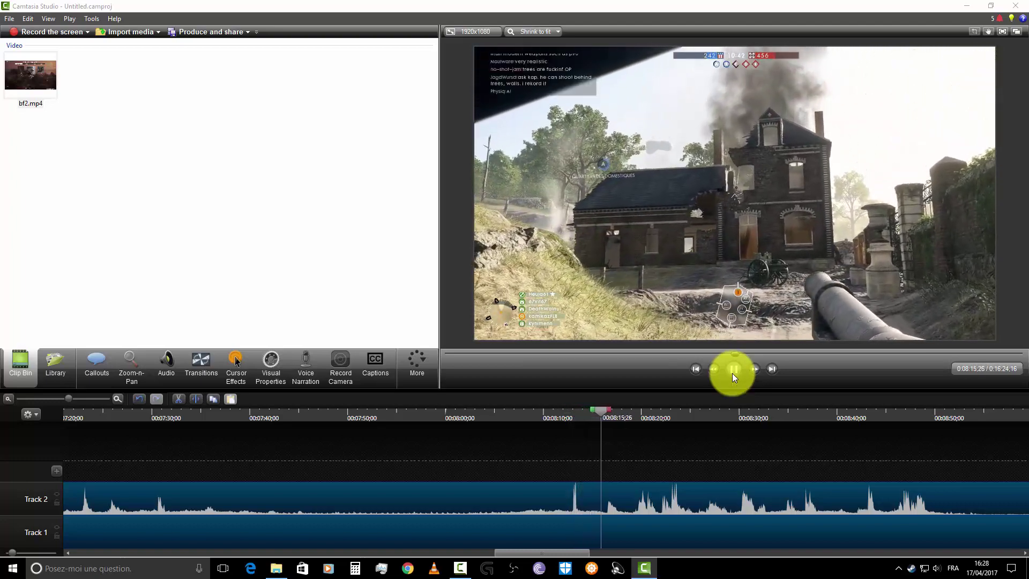
left_click(732, 373)
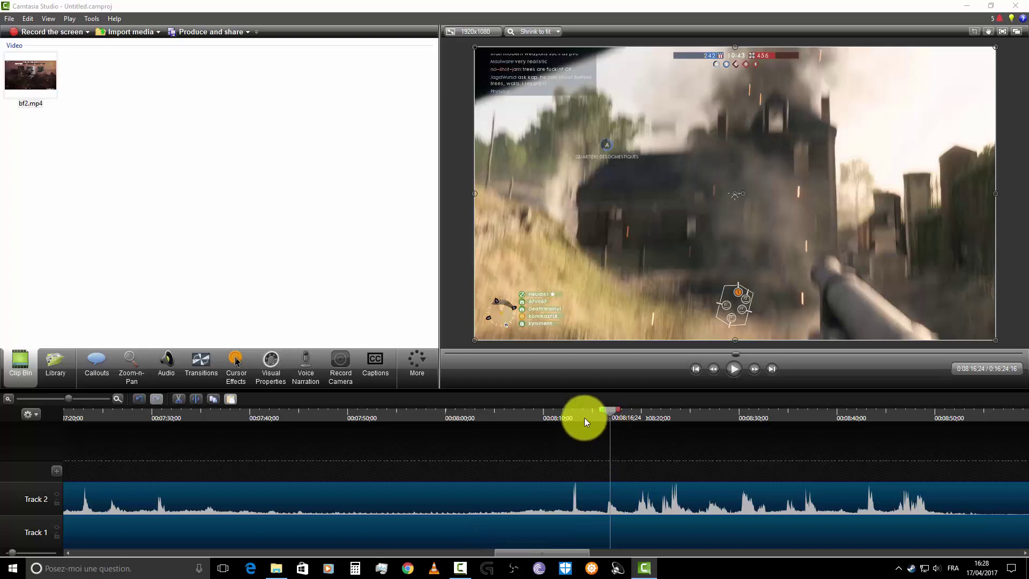
Step: Compare the audio waveform with the picture at close-up scale from 0:08:13;02, ending with the playhead at 0:08:16;13
left_click(118, 399)
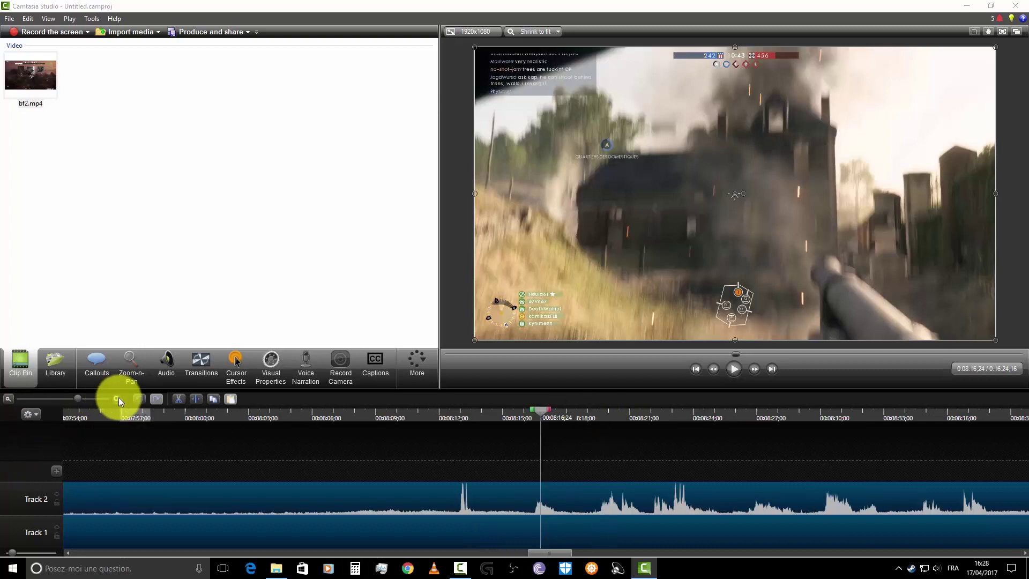
left_click(118, 399)
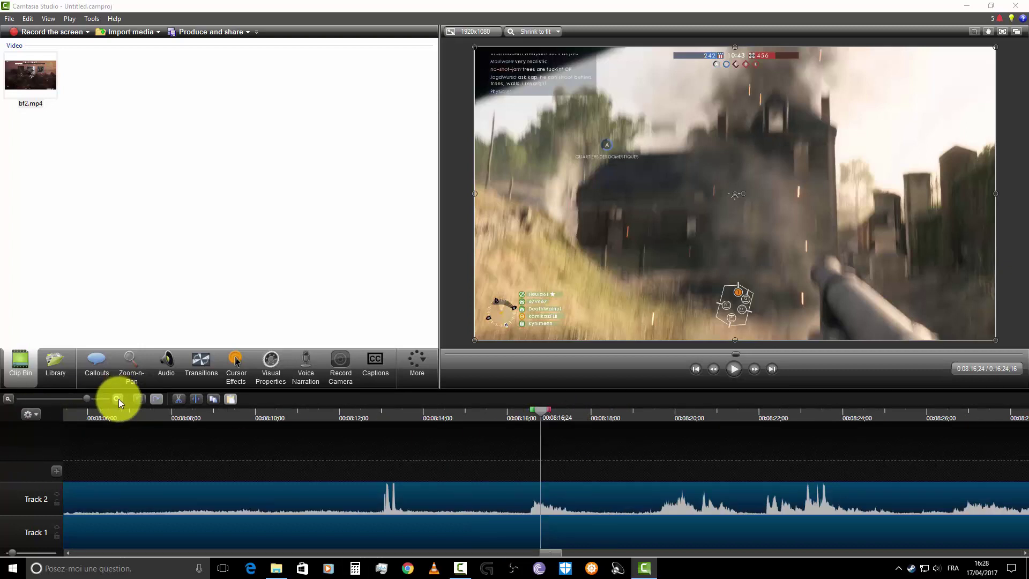
left_click(118, 399)
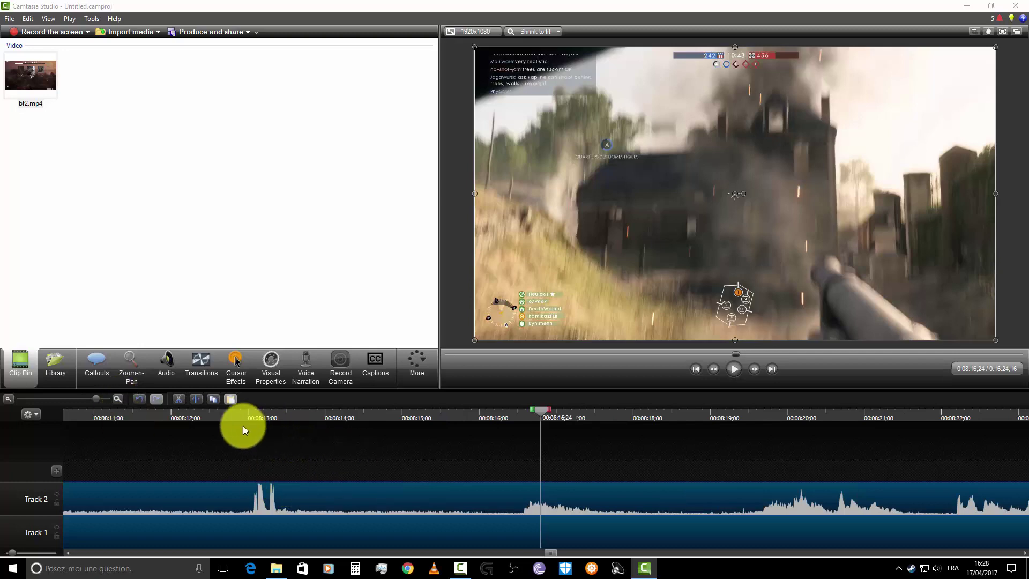
left_click(253, 416)
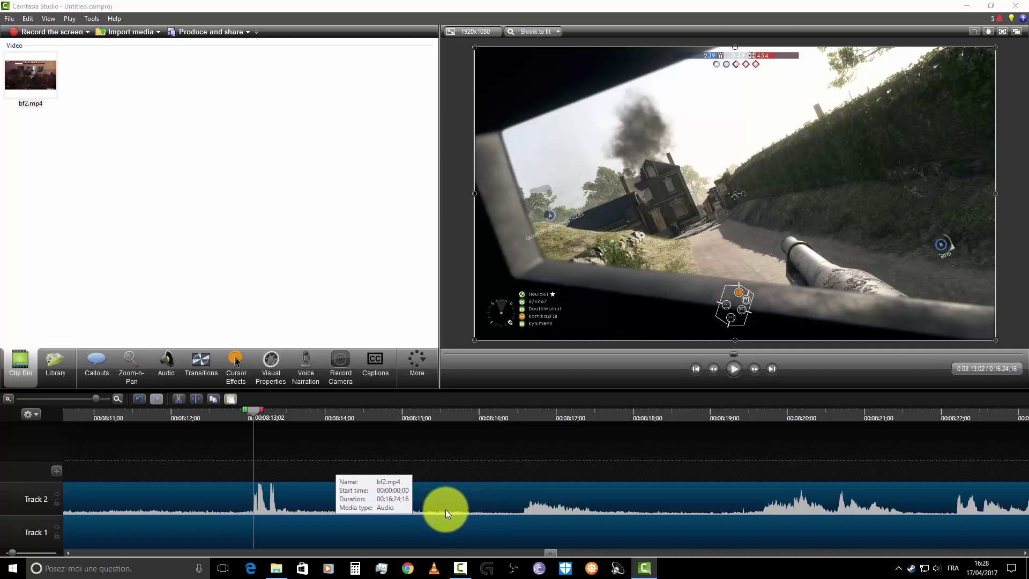
left_click(739, 372)
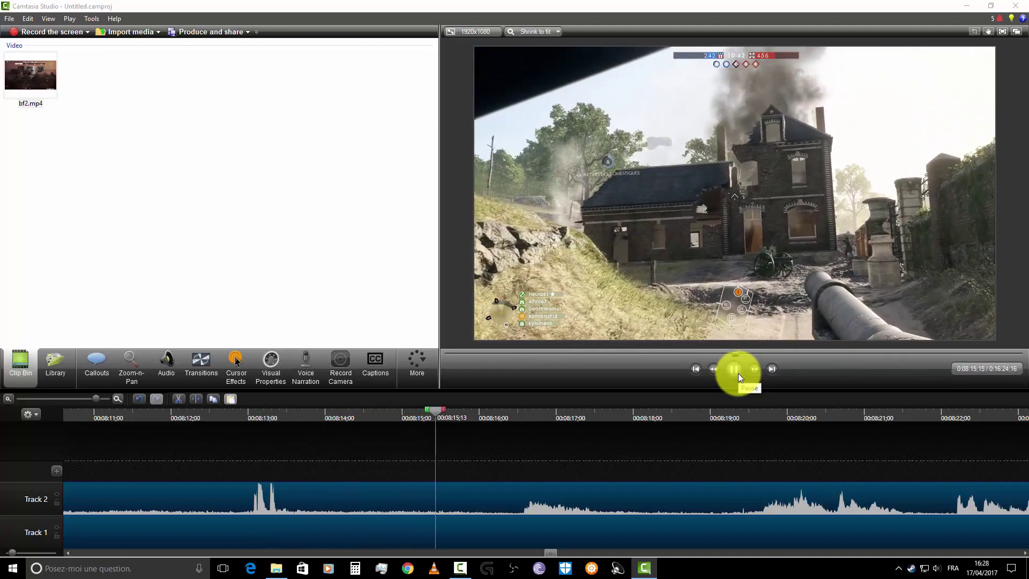
left_click(738, 373)
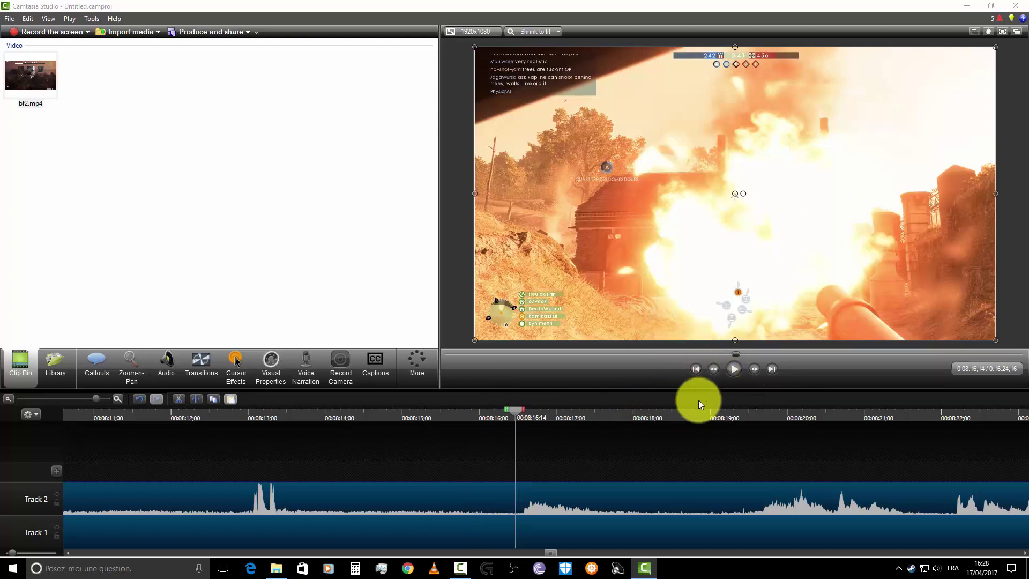
left_click(713, 370)
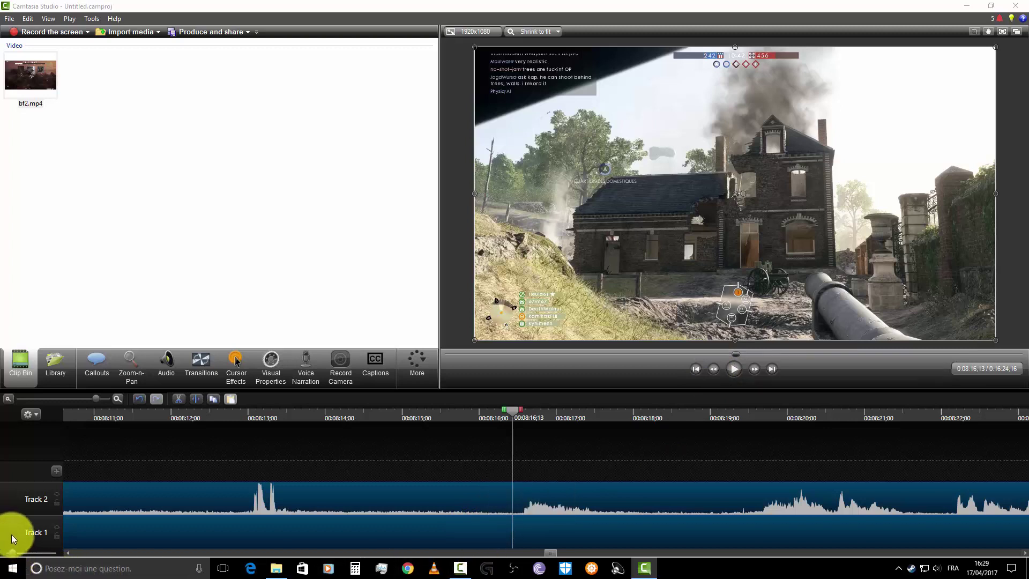
Step: Lock the video on Track 1 and shift the audio clip on Track 2 about 8 frames later
left_click(56, 538)
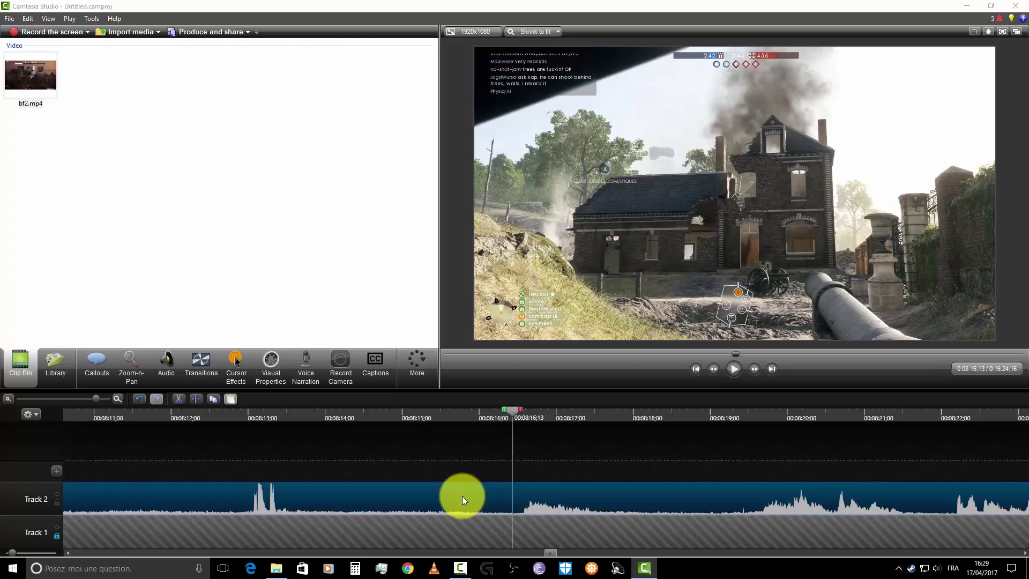
left_click_drag(467, 499, 479, 497)
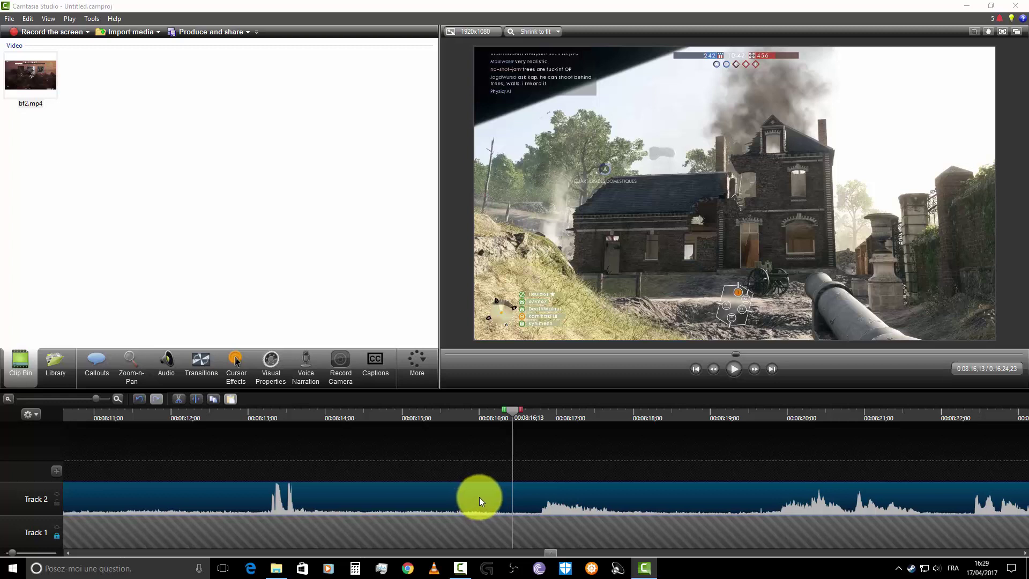
left_click_drag(481, 497, 481, 496)
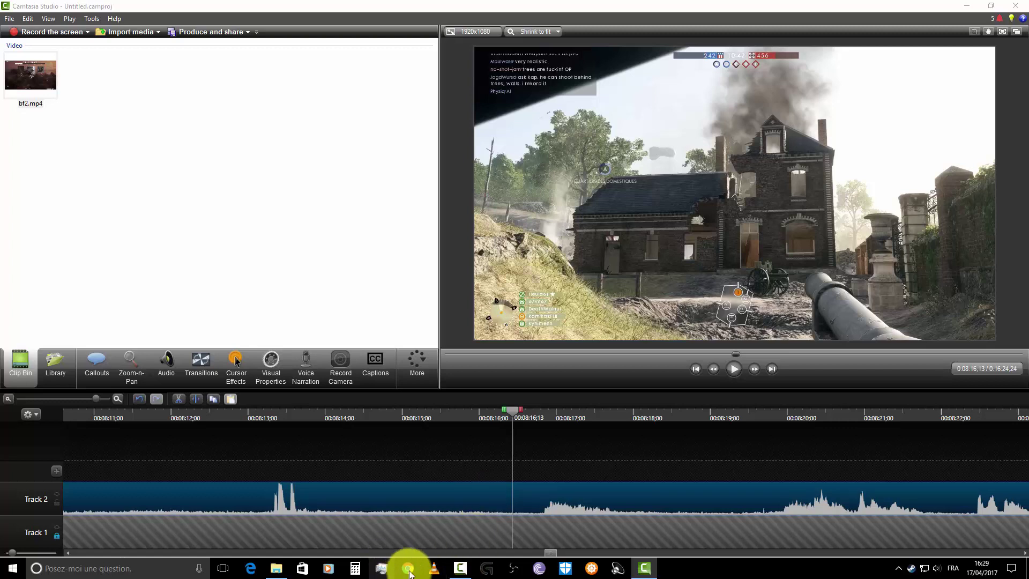
left_click(56, 538)
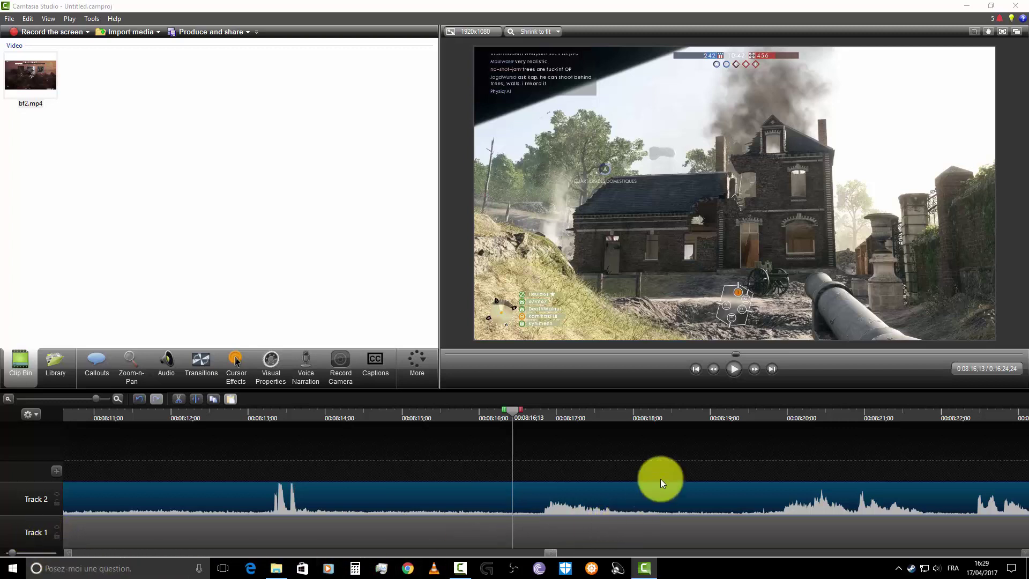
left_click(55, 536)
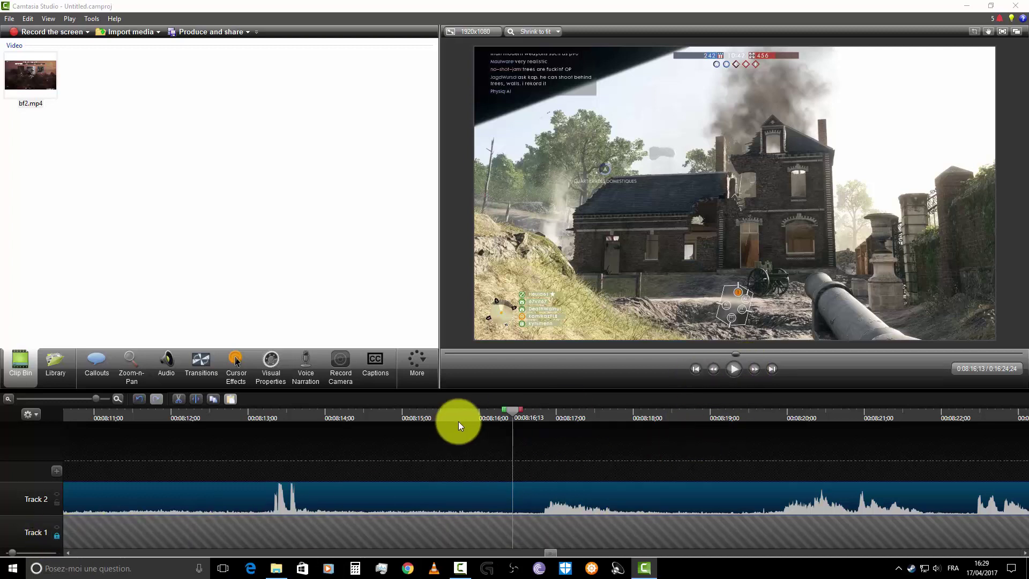
Step: Preview the shifted audio against the video from 0:08:14;04 to 0:08:20;02
left_click(478, 416)
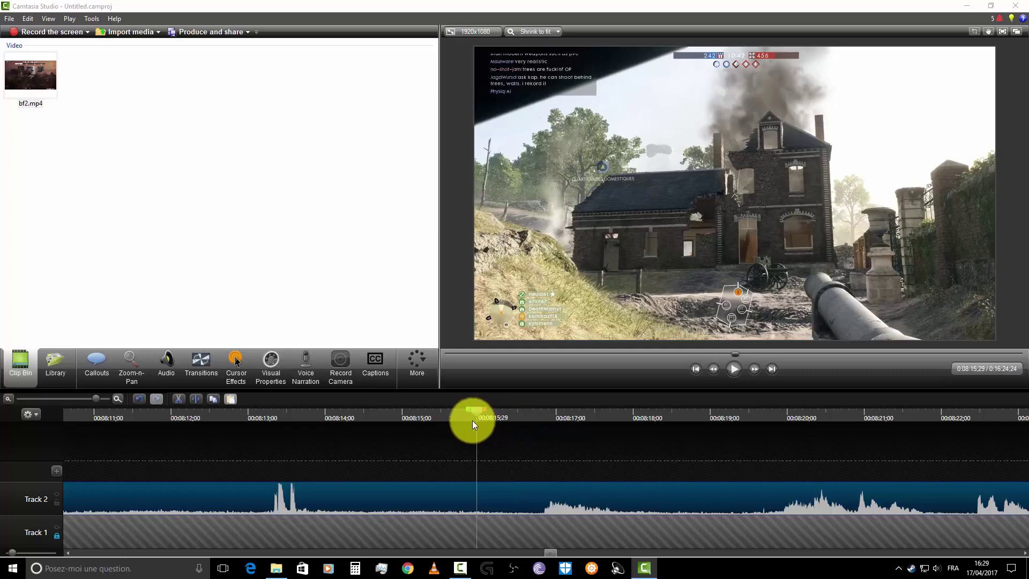
left_click(334, 415)
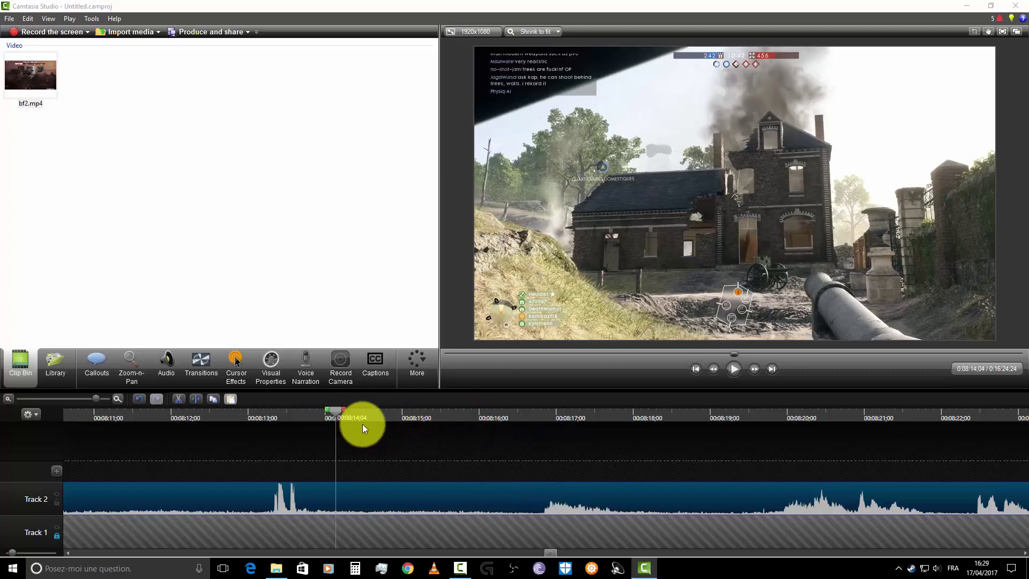
left_click(736, 372)
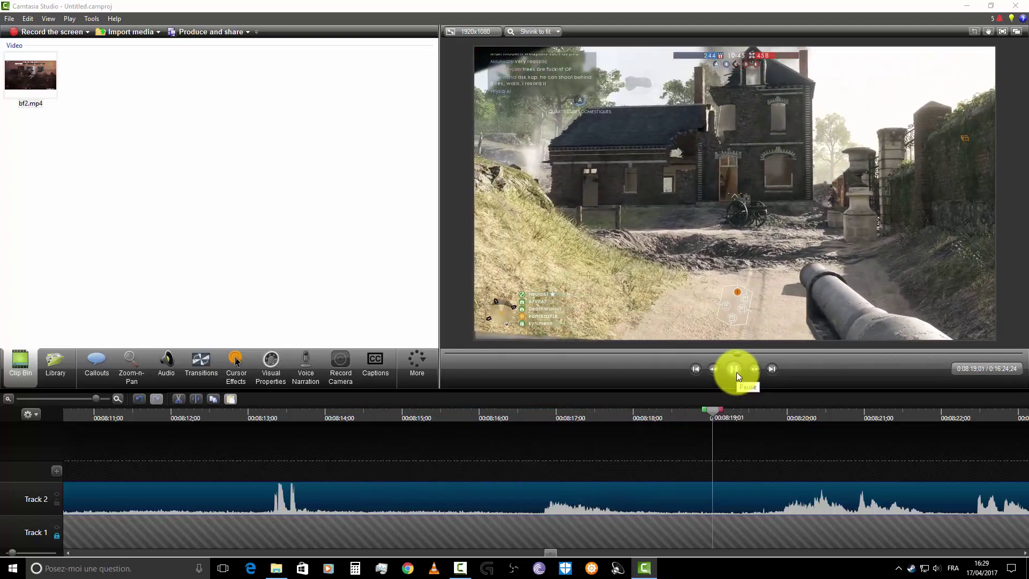
left_click(736, 372)
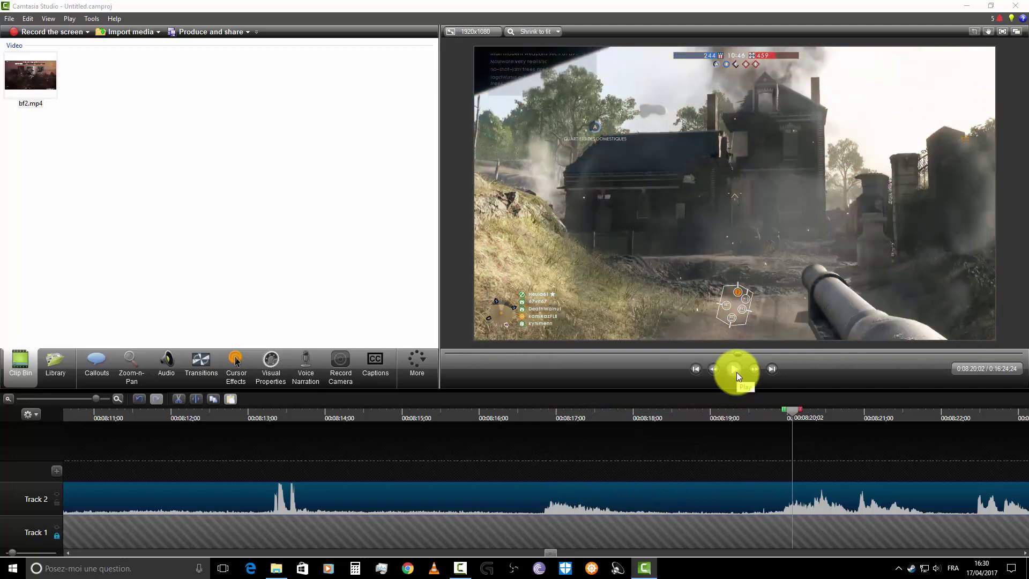
Step: Examine the offset between the video's start on Track 1 and the audio's start on Track 2, with the playhead at 0:00:00;08
left_click(8, 398)
left_click(8, 398)
left_click(8, 398)
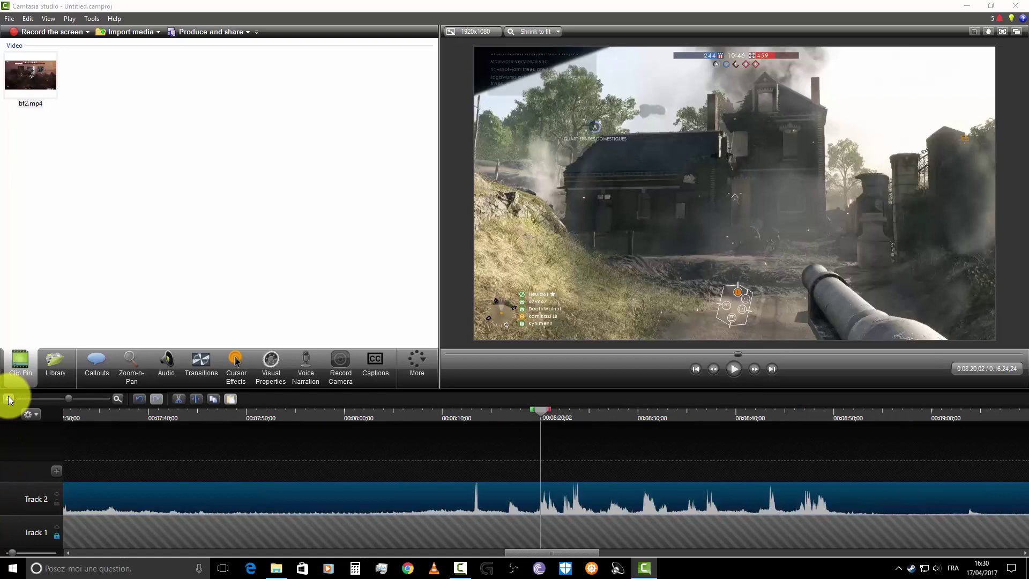
left_click(8, 398)
left_click(8, 399)
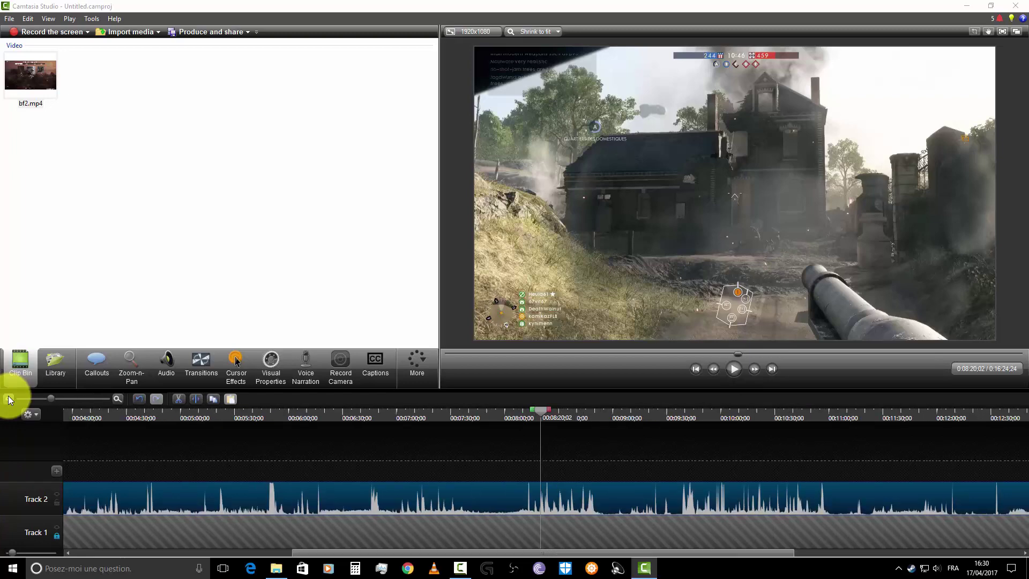
left_click(8, 398)
left_click(8, 398)
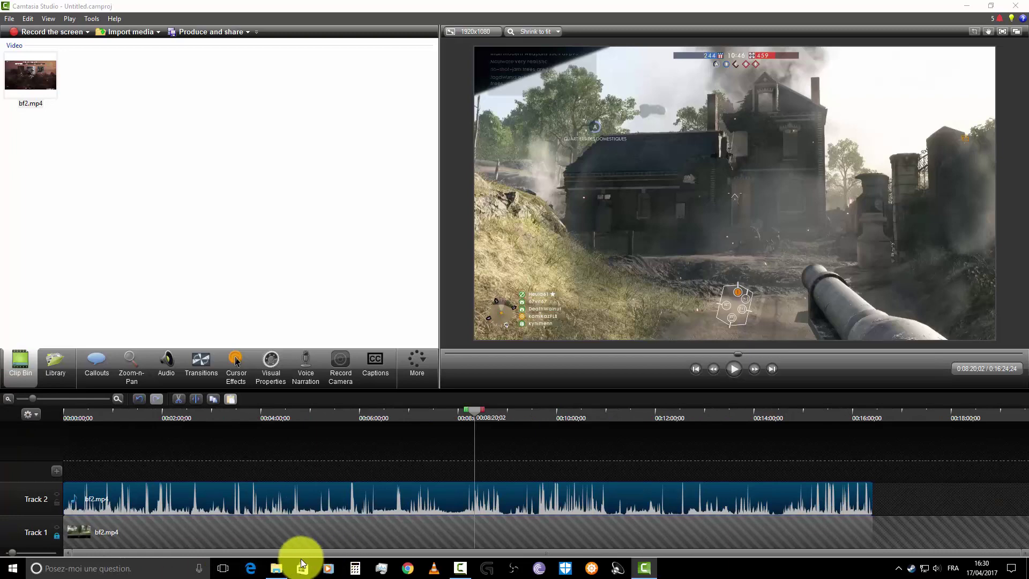
left_click(695, 373)
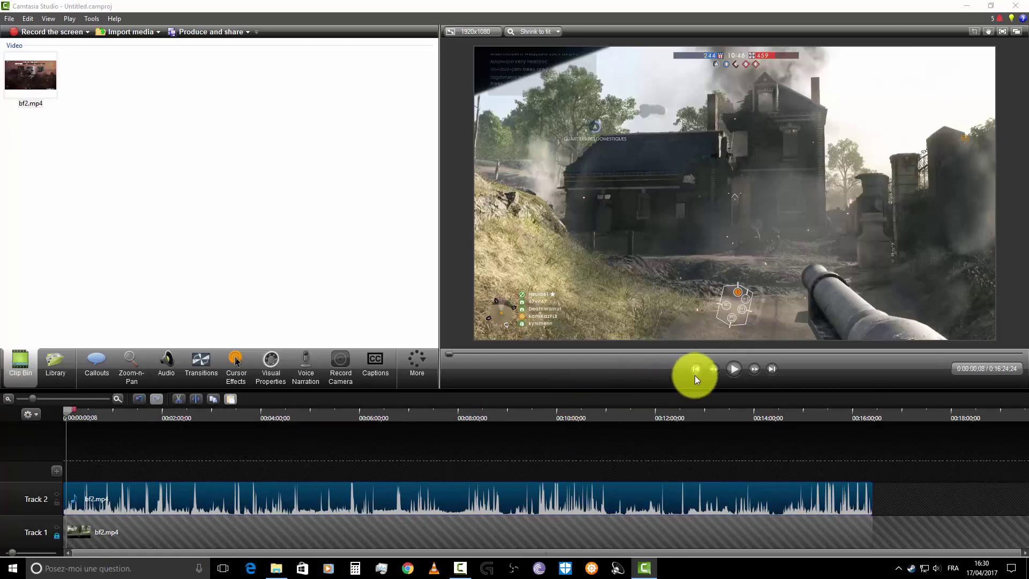
left_click(118, 399)
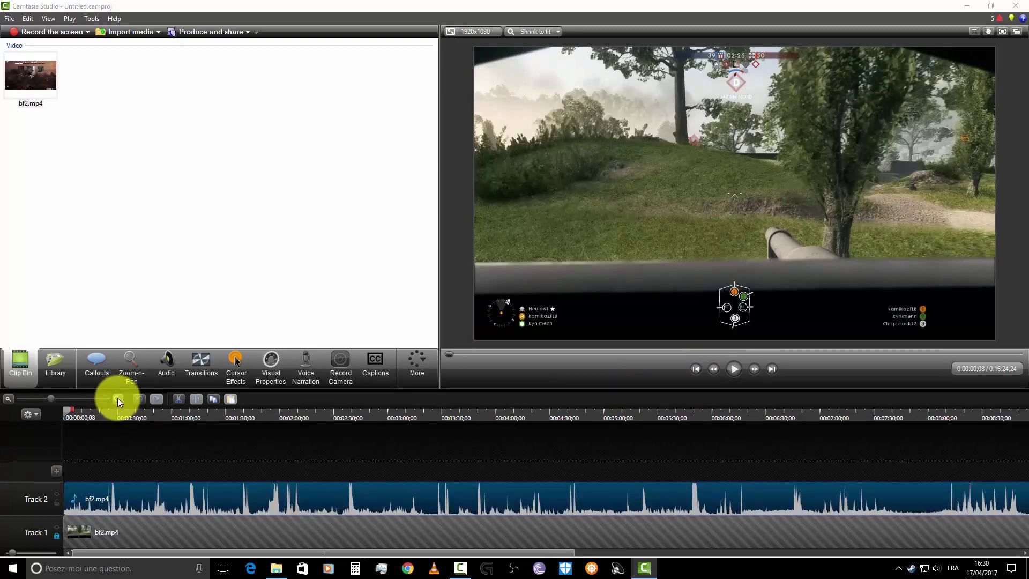
left_click(118, 400)
left_click(117, 398)
left_click(117, 398)
left_click(117, 398)
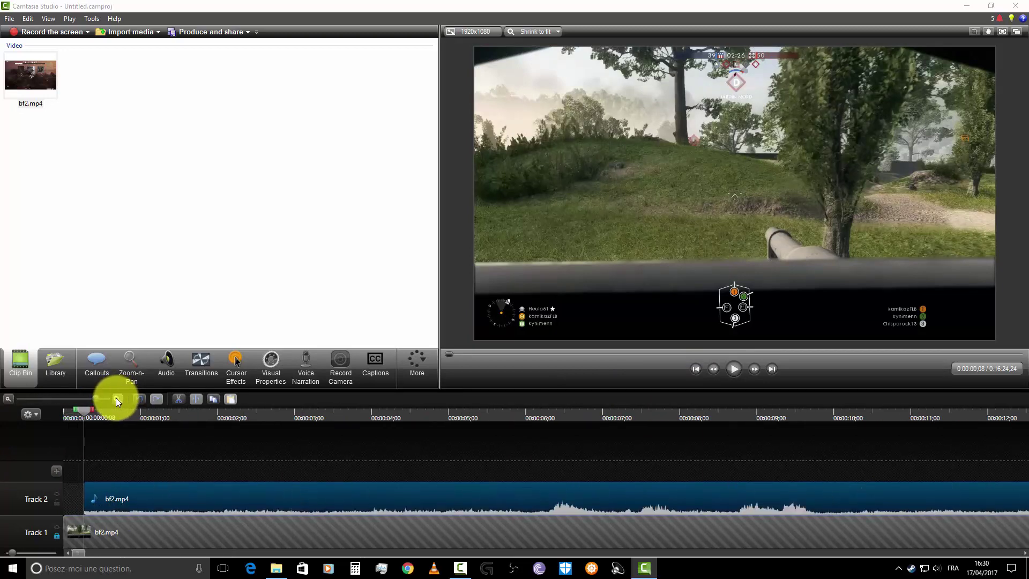
left_click(116, 398)
left_click(114, 399)
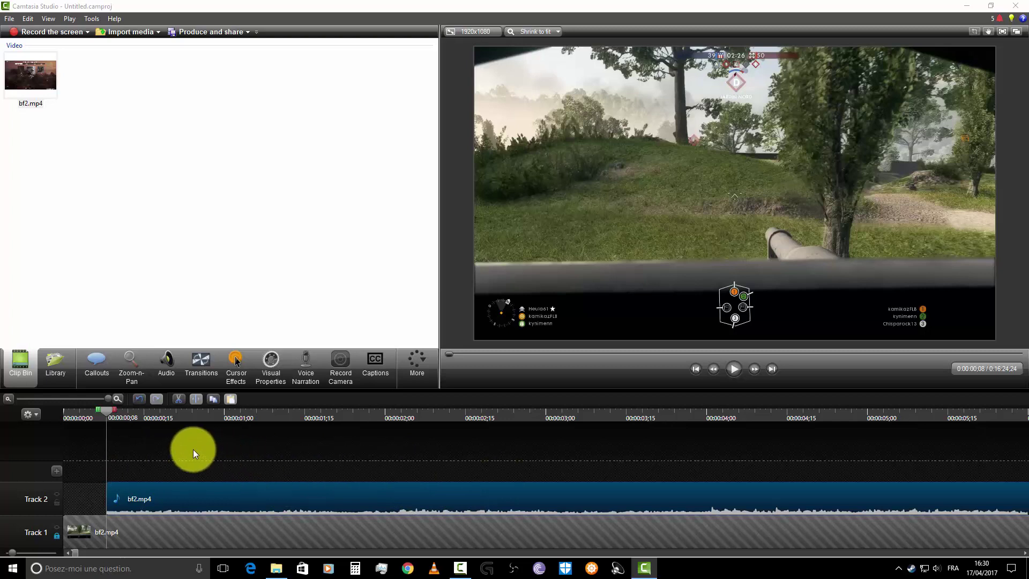
Step: Preview the opening of the footage with its shifted audio from 0:00:00;08 to 0:00:05;00
left_click(5, 397)
left_click(6, 397)
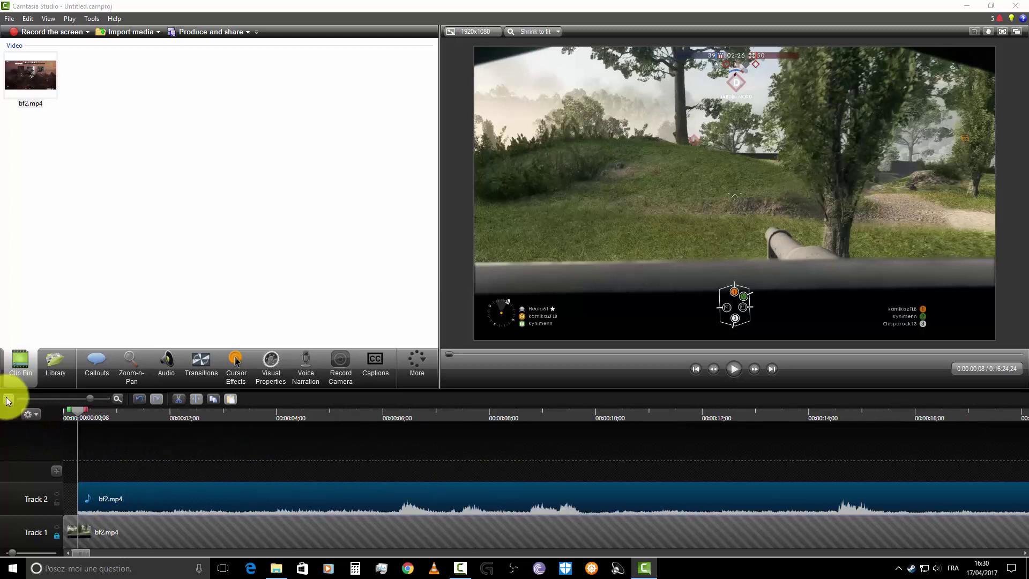
left_click(5, 397)
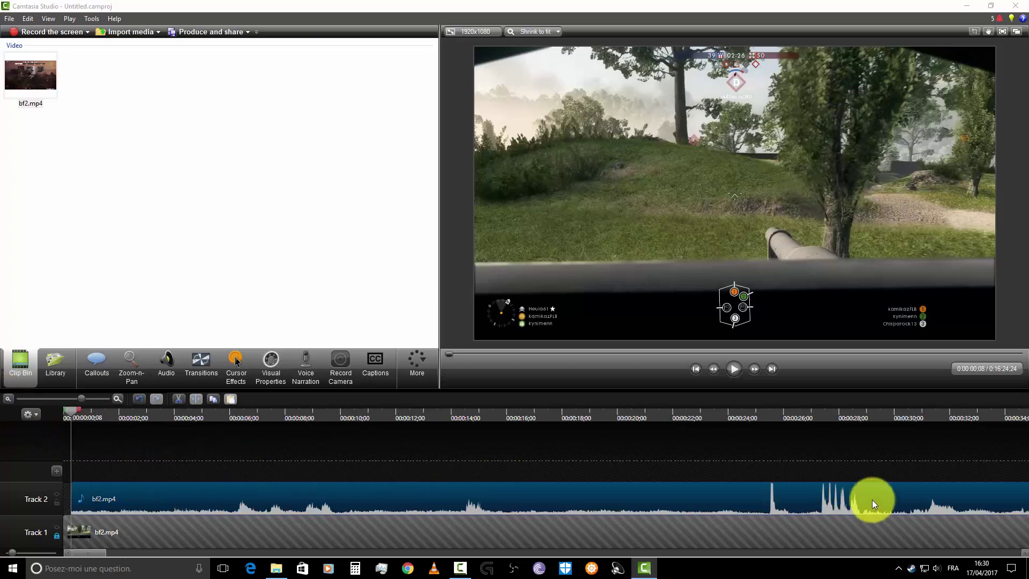
left_click(735, 369)
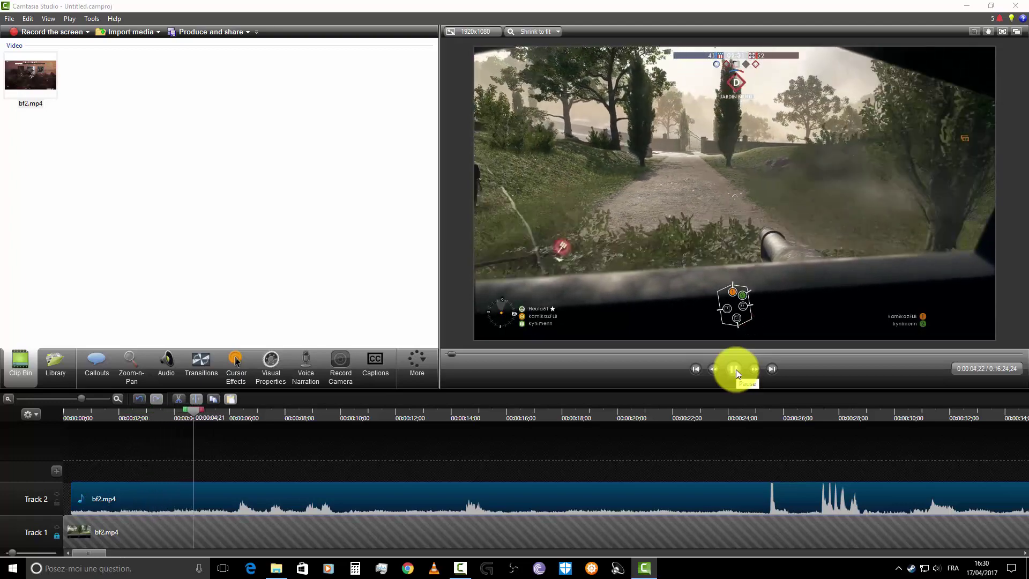
left_click(735, 369)
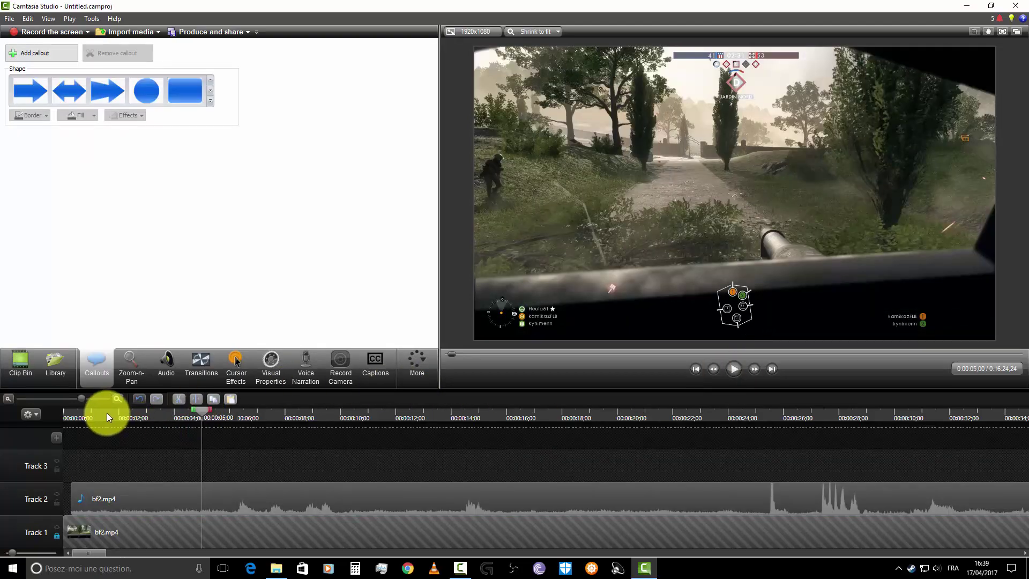
Step: Look through the project's clips and the library's music and theme folders, including the Calling Lights theme assets
left_click(20, 358)
left_click(53, 368)
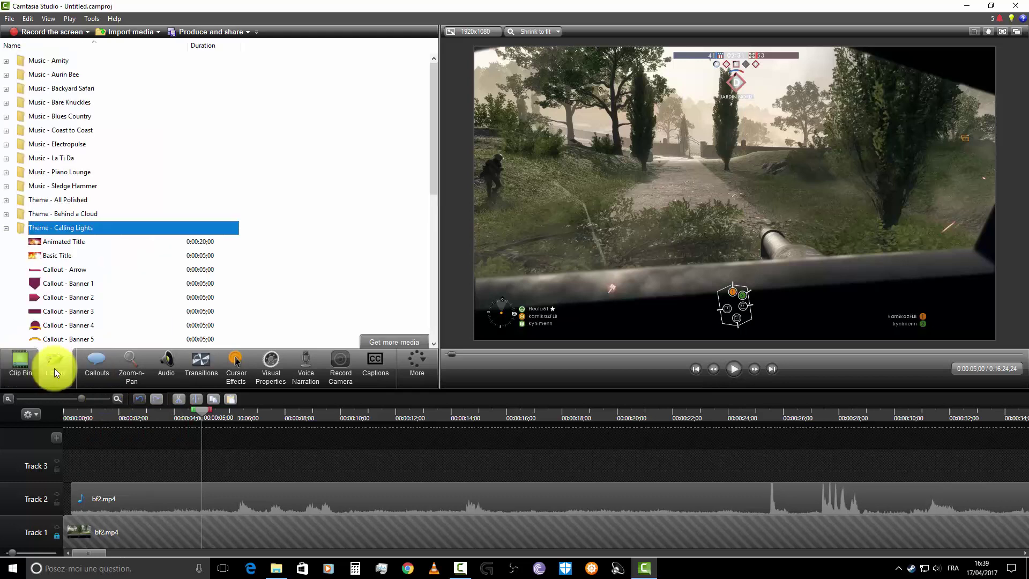
left_click(19, 365)
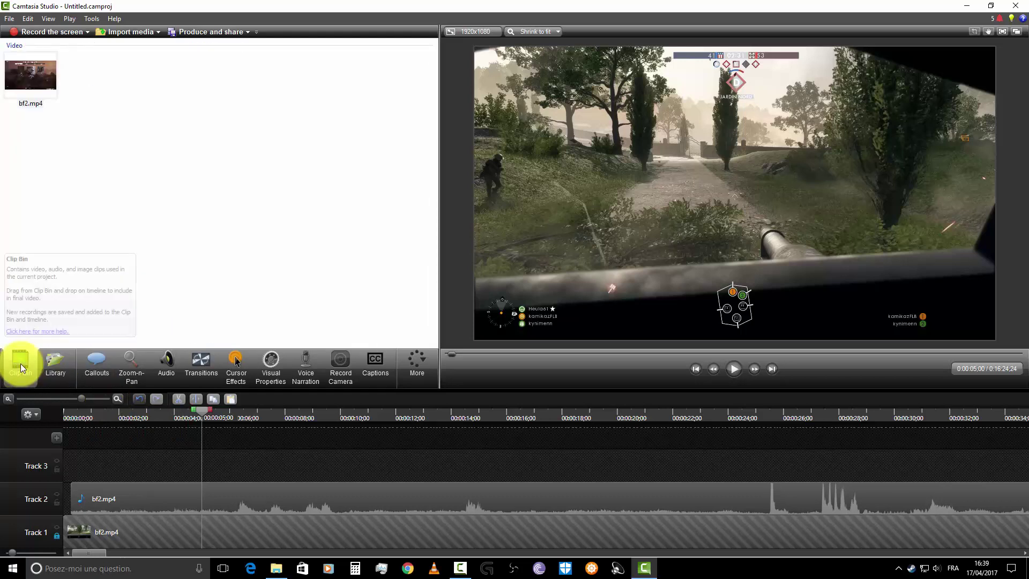
left_click(53, 369)
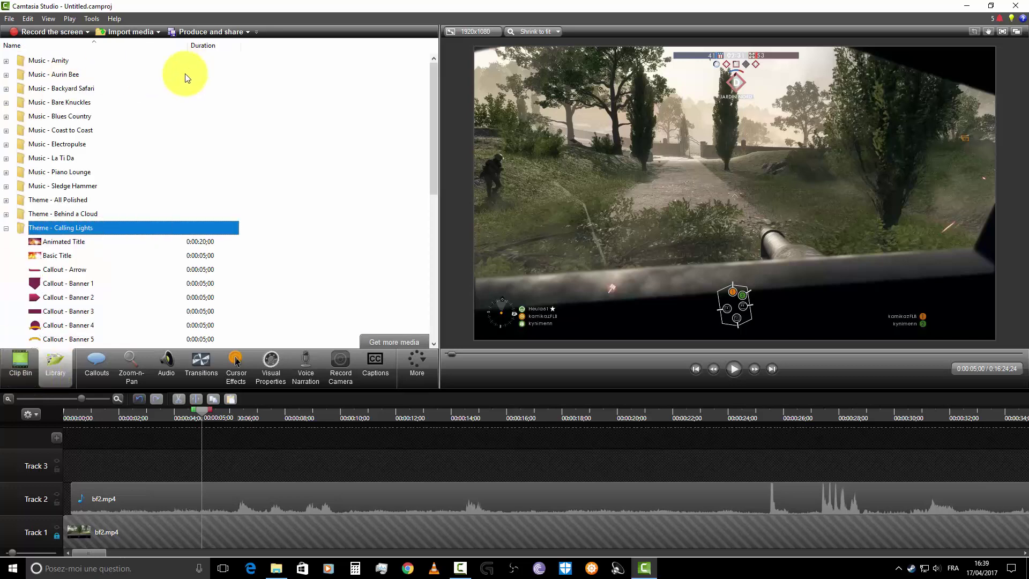
scroll(295, 204, "down", 4)
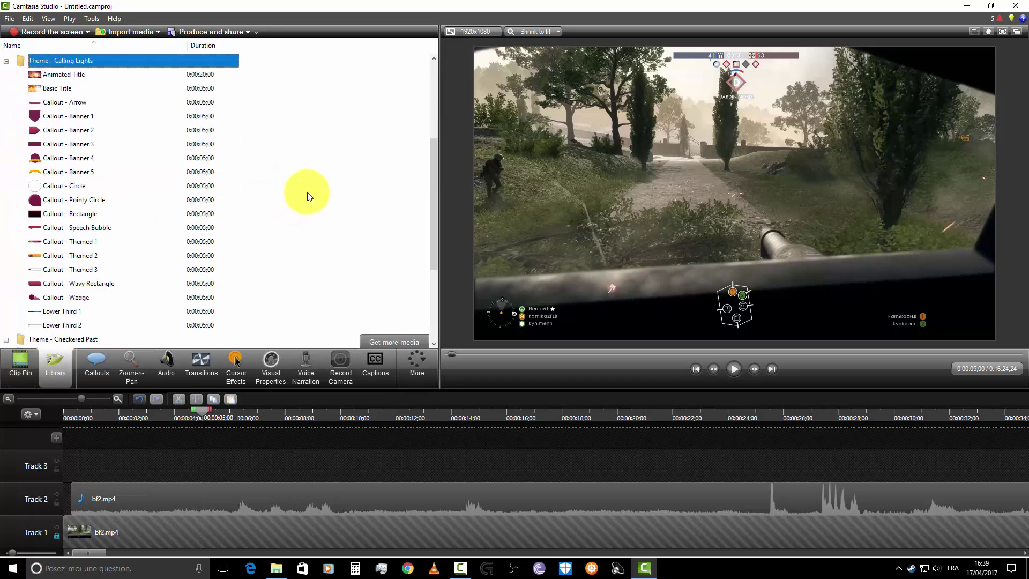
scroll(296, 203, "down", 4)
scroll(298, 201, "up", 6)
scroll(298, 200, "up", 2)
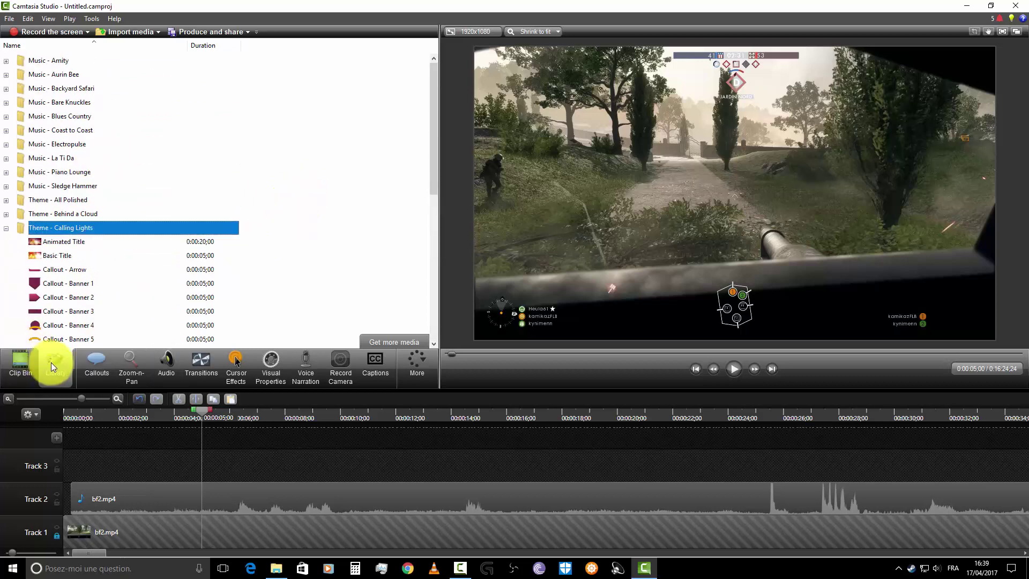
Step: Add a filled rounded rectangle callout reading "DU CON" at 0:00:05;00 and place it slightly below and right of the frame's centre
left_click(98, 362)
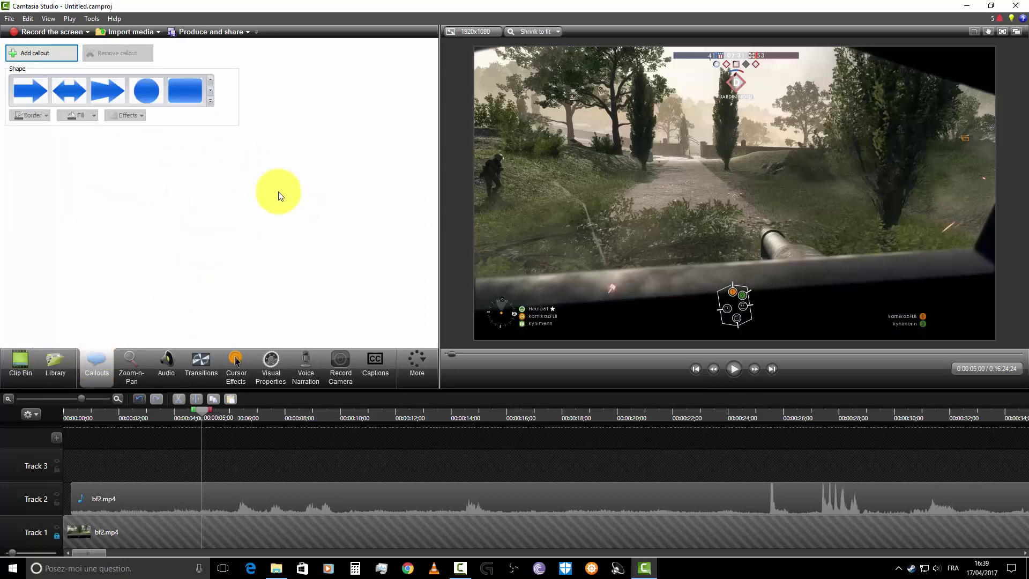
left_click(184, 92)
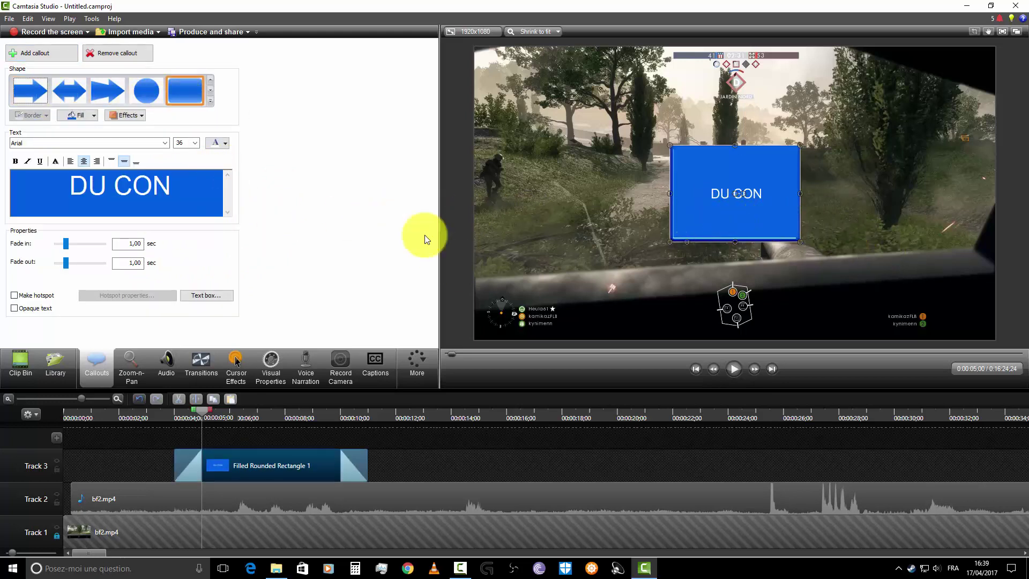
left_click_drag(735, 223, 748, 244)
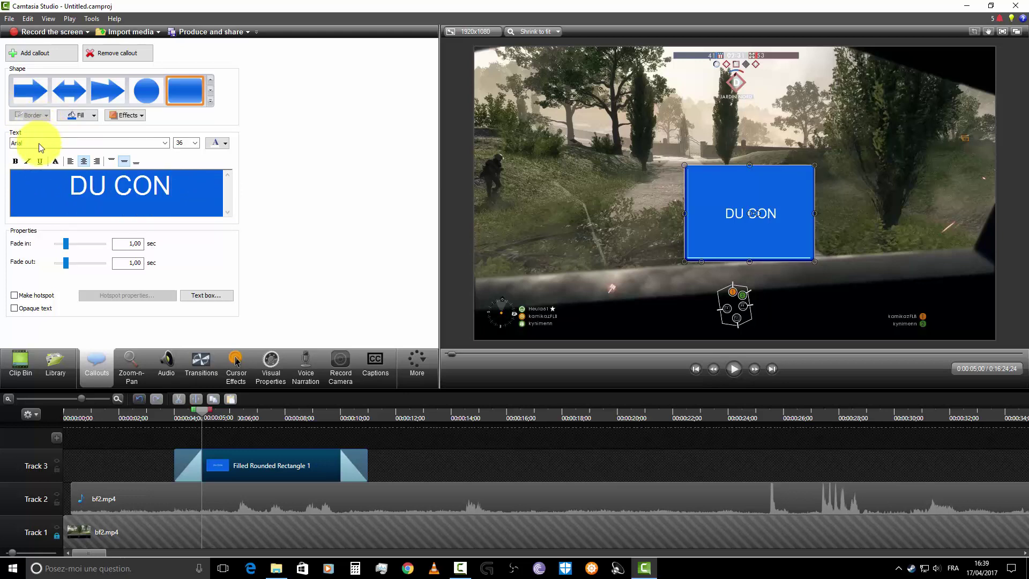
Step: Change the "DU CON" callout's fill from blue to near-black
left_click(94, 116)
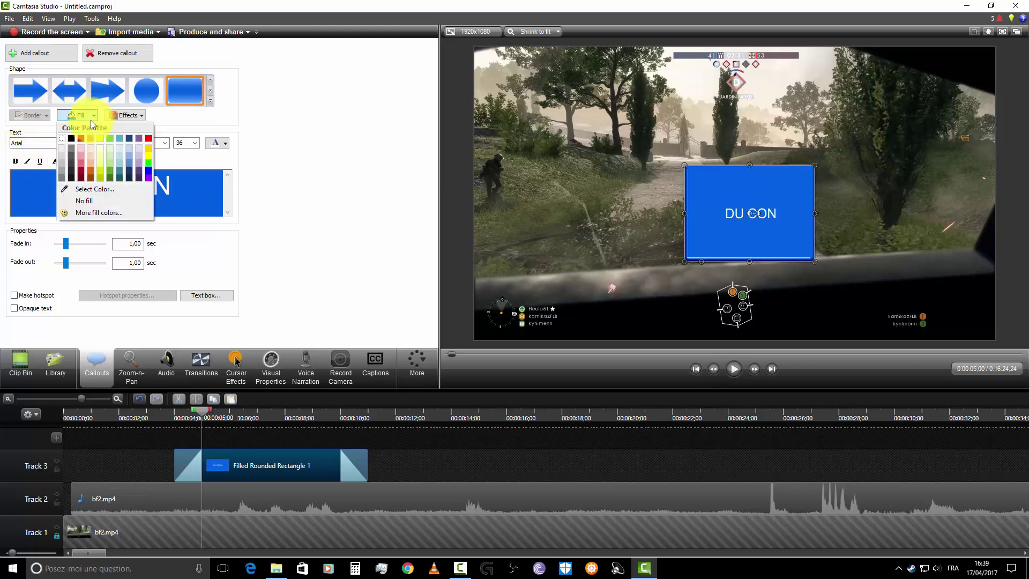
left_click(68, 177)
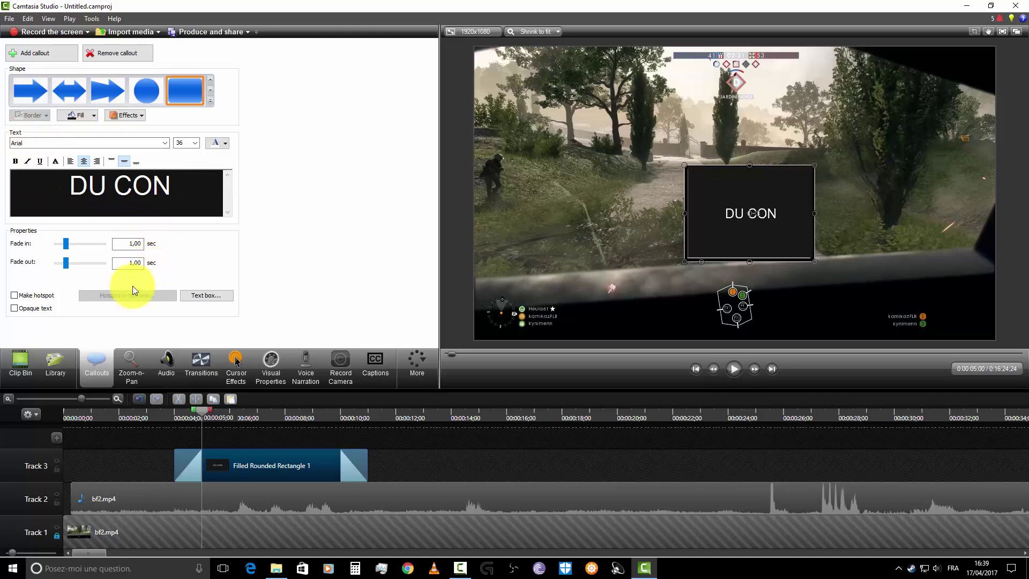
right_click(192, 470)
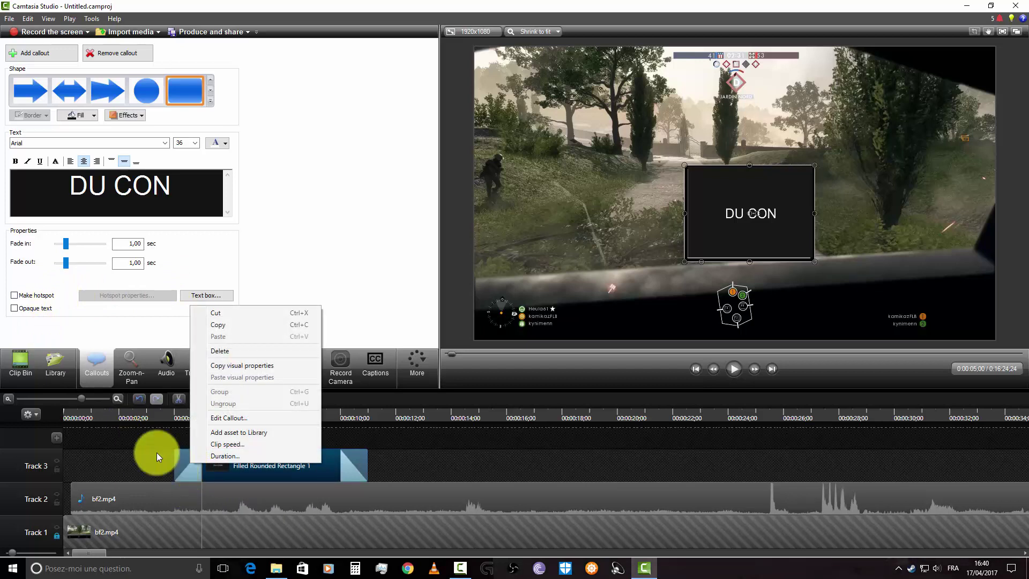
left_click(184, 246)
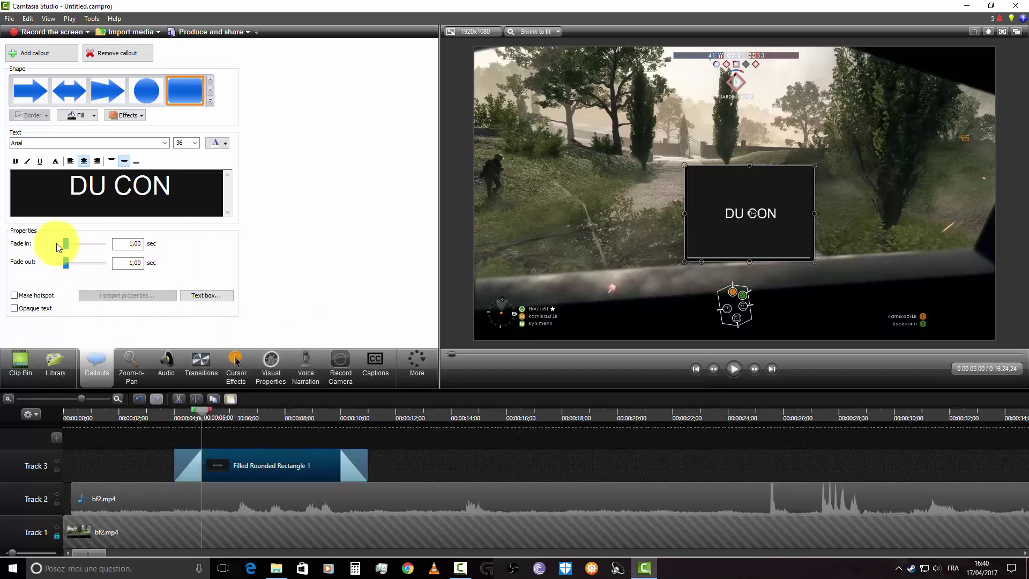
Step: Set the callout's fade-in to 3.30 seconds and preview it from 0:00:01;21 to 0:00:05;28
mouse_move(67, 243)
left_mouse_down()
mouse_move(100, 242)
mouse_move(87, 245)
left_mouse_up()
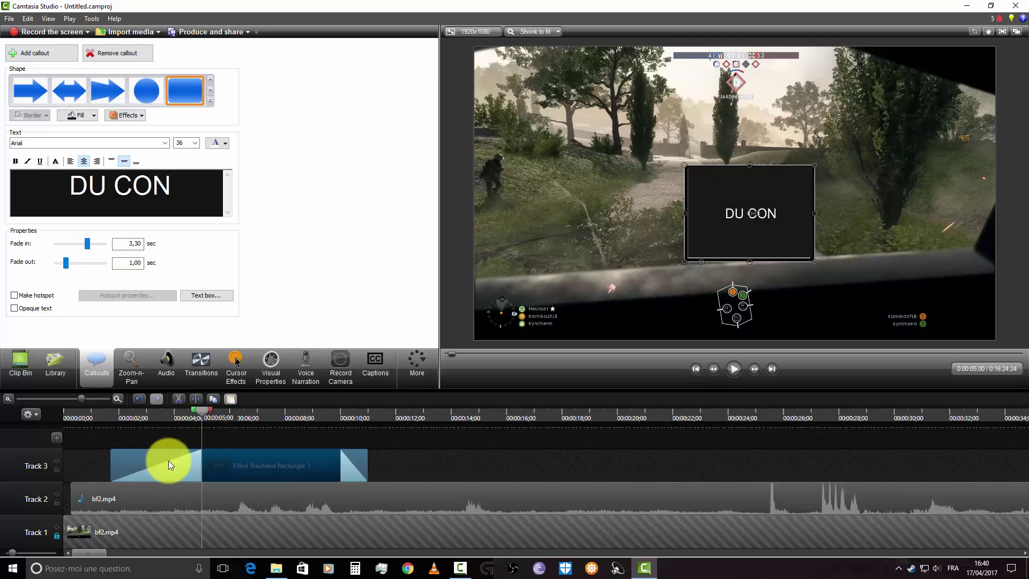
left_click(110, 417)
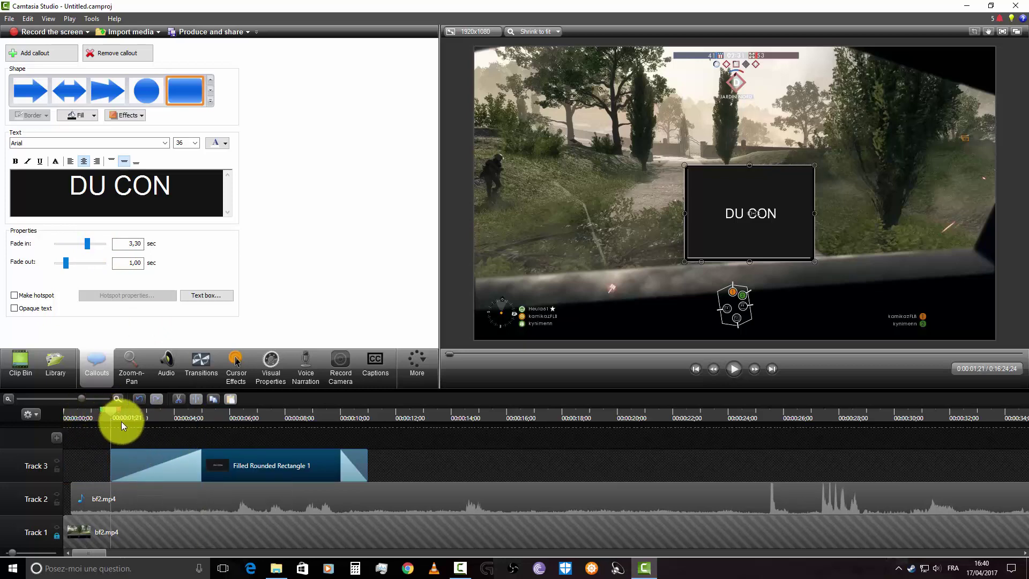
left_click(734, 367)
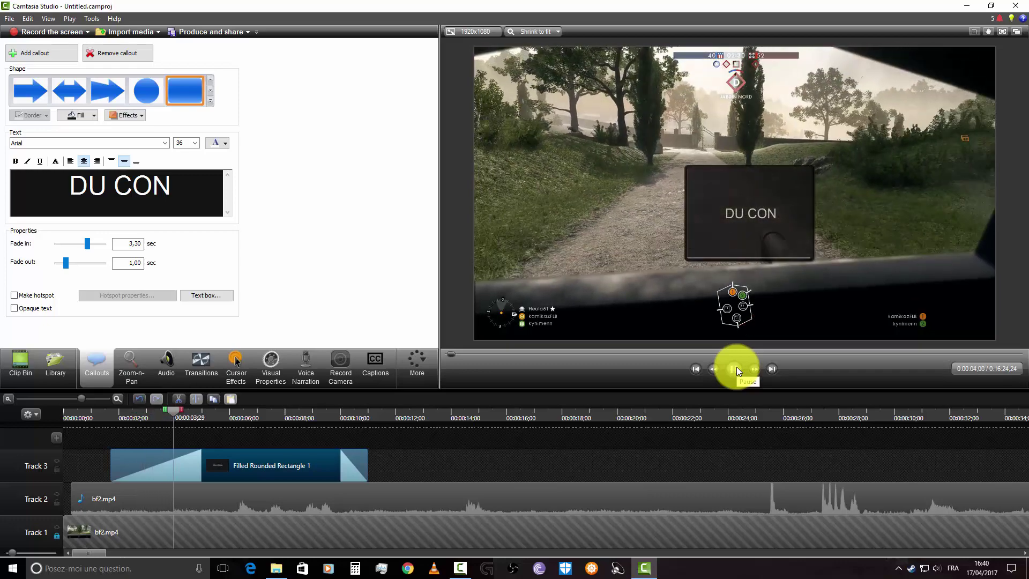
left_click(737, 368)
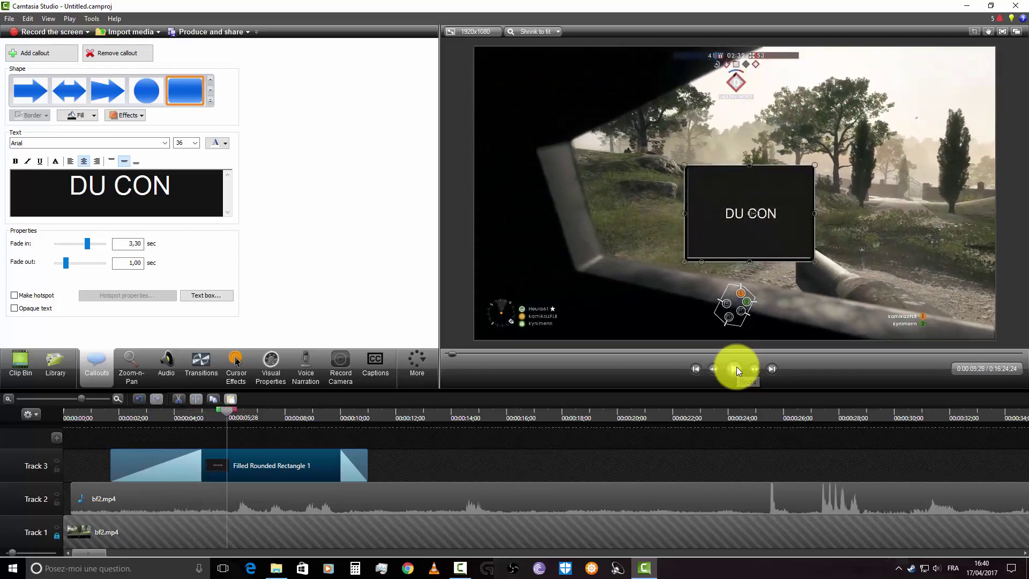
Step: Set the callout's fade-in to 0.00 seconds and preview its appearance, ending with the playhead at 0:00:09;19
left_click_drag(89, 245, 37, 250)
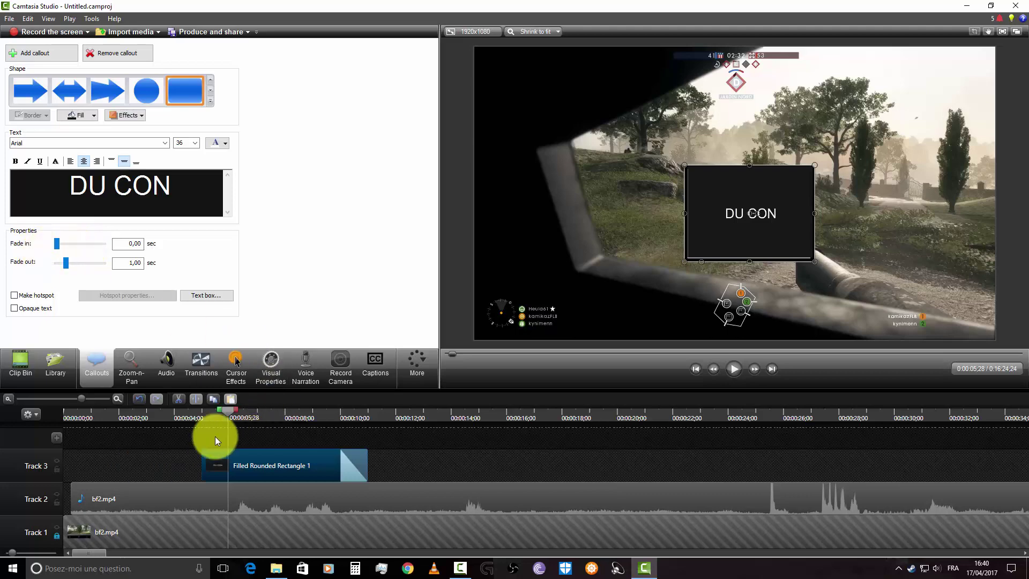
left_click(181, 417)
left_click(733, 369)
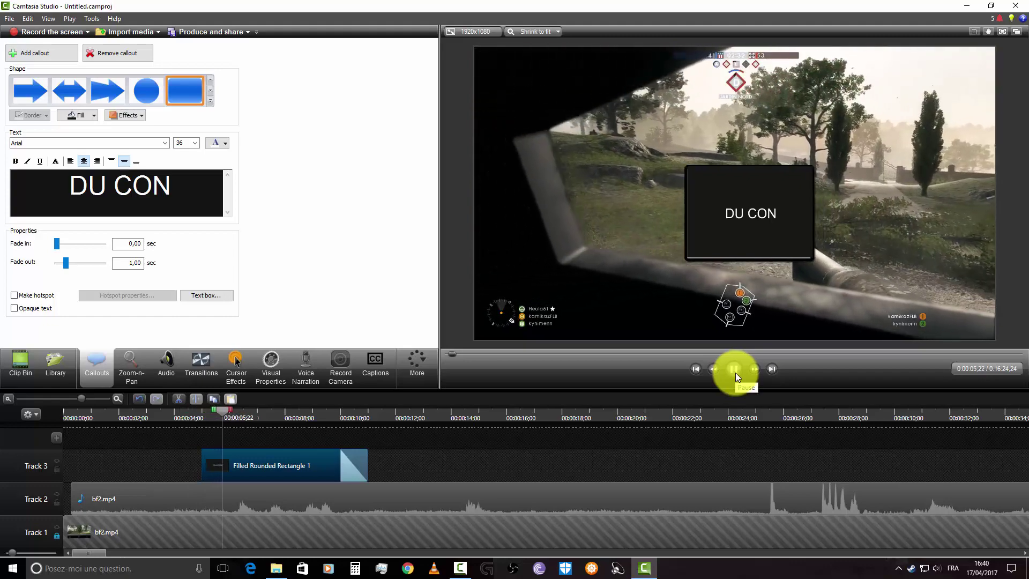
left_click(735, 370)
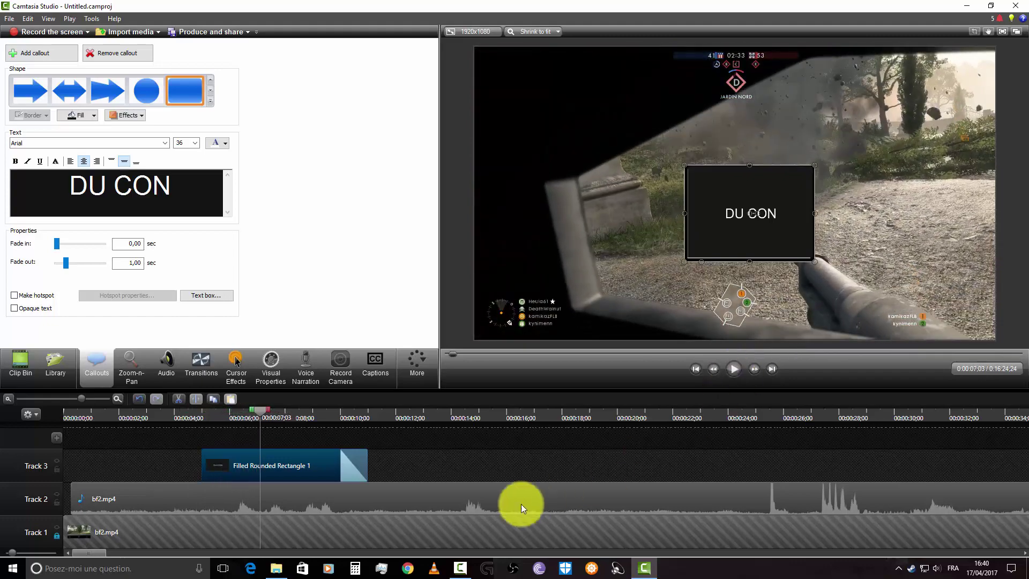
left_click(330, 416)
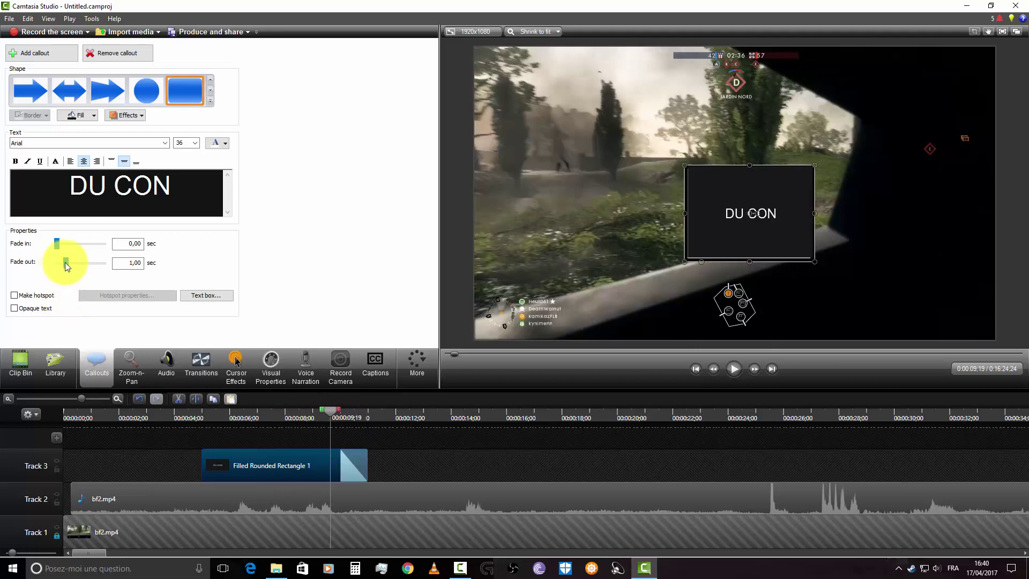
Step: Set the callout's fade-out to 5.00 seconds and preview it from 0:00:09;19 to 0:00:14;17
left_click_drag(65, 263, 123, 263)
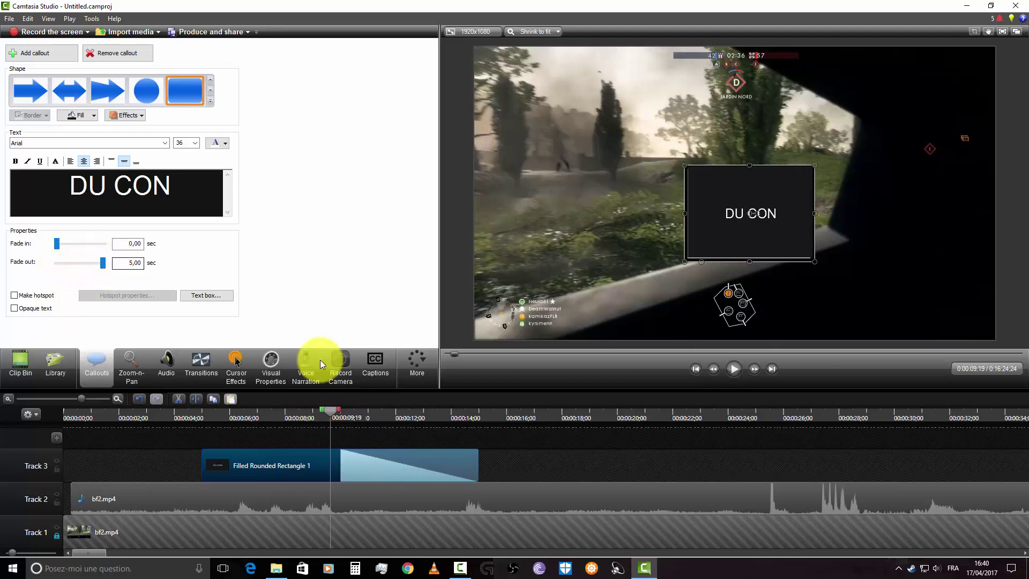
left_click(734, 368)
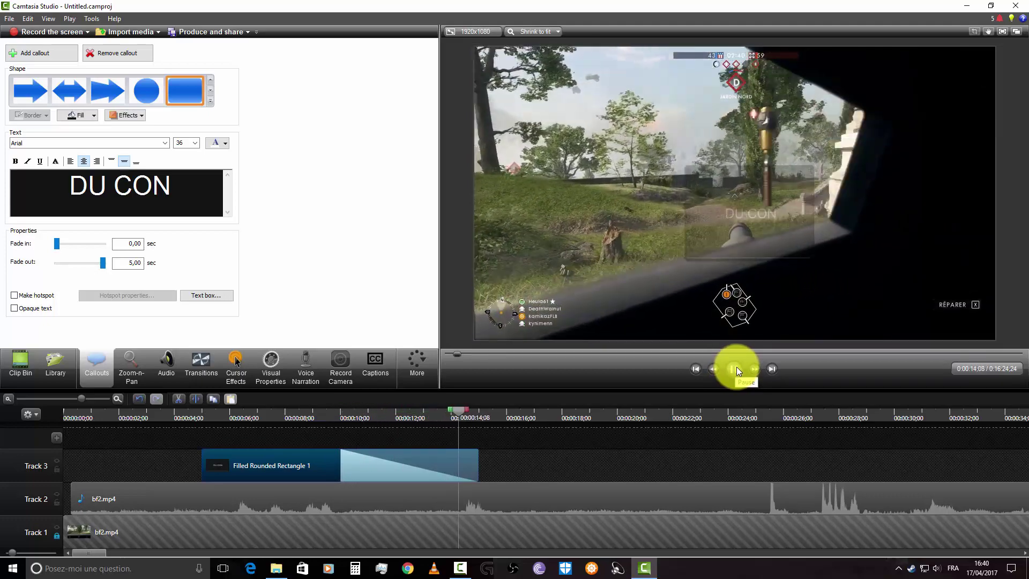
left_click(734, 368)
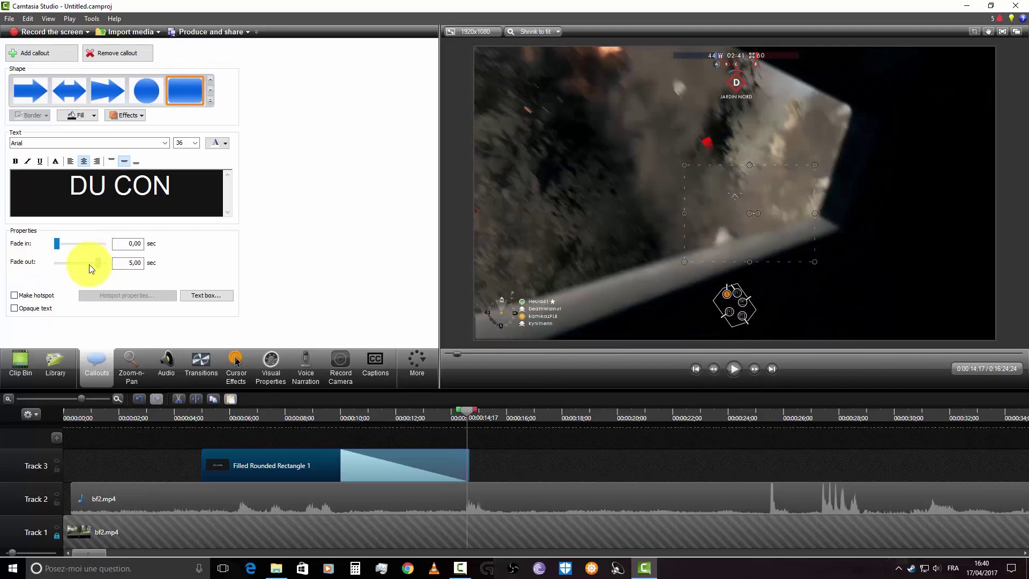
Step: Set the "DU CON" callout's fade-in to 2.00 seconds and its fade-out to 3.00 seconds
left_click_drag(89, 264, 25, 262)
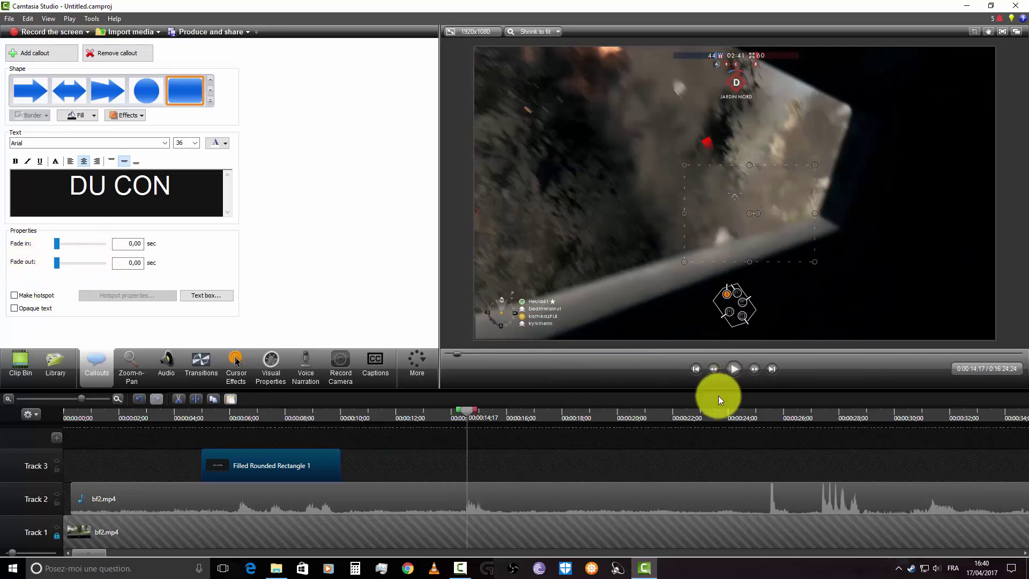
left_click_drag(58, 263, 76, 243)
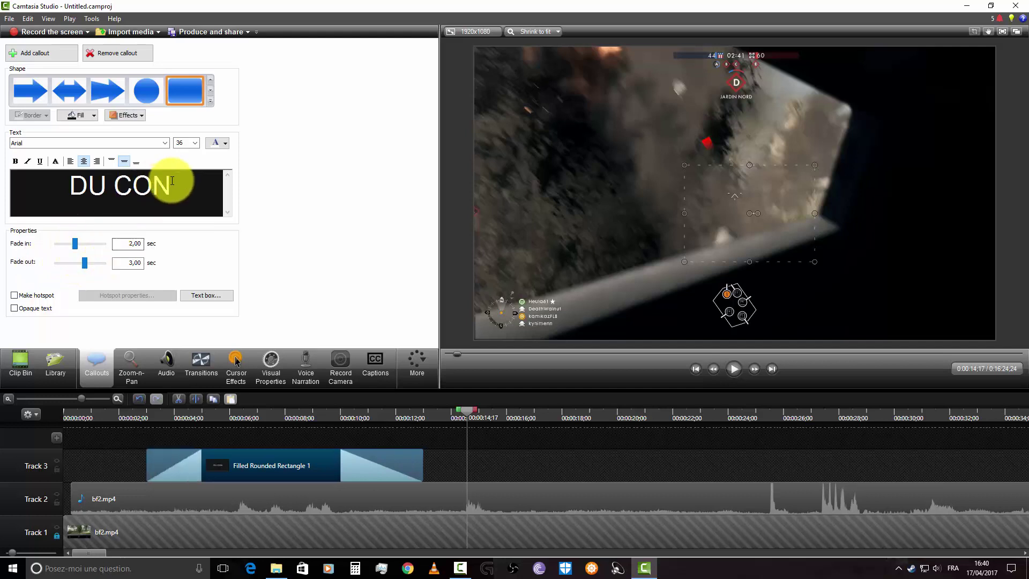
Step: Select the callout's text and examine the available text colours, font sizes and fonts without changing them
left_click_drag(172, 181, 46, 183)
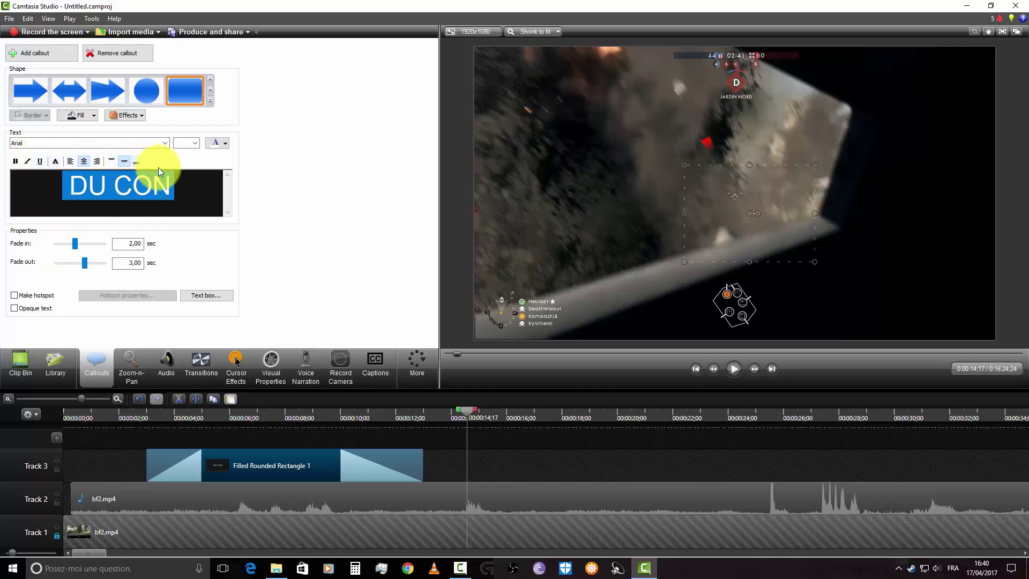
left_click(225, 146)
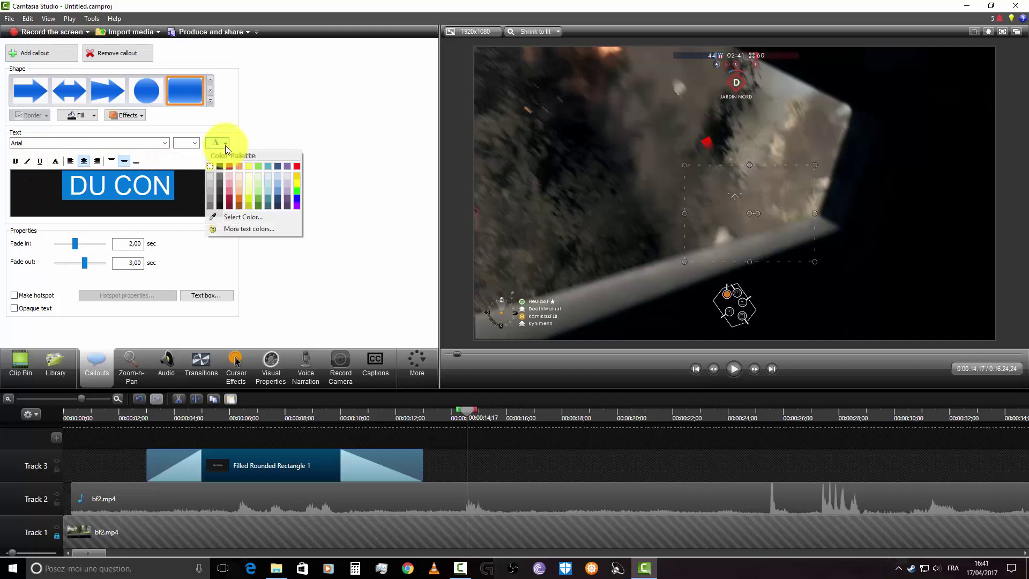
left_click(181, 144)
left_click(196, 142)
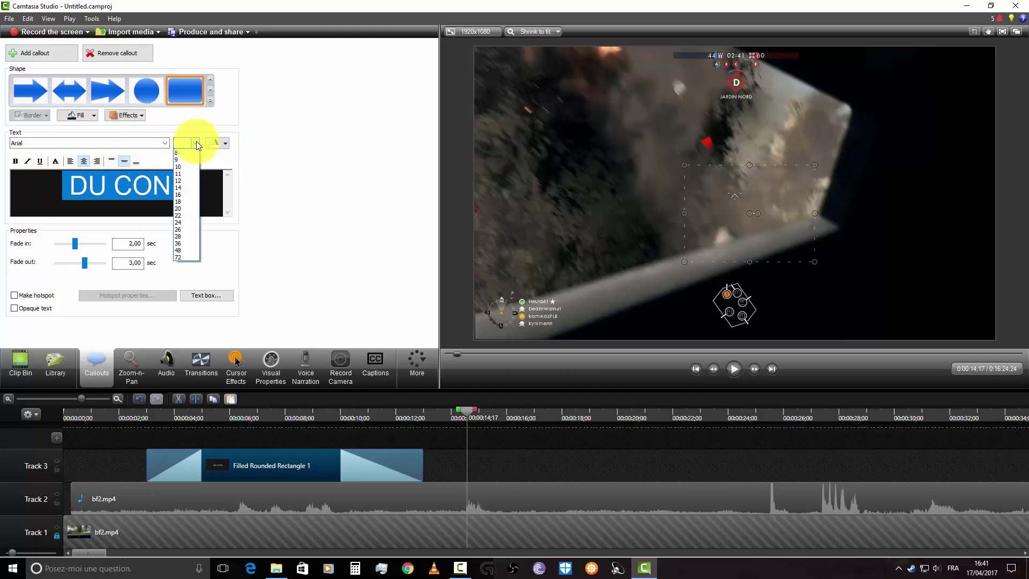
left_click(196, 143)
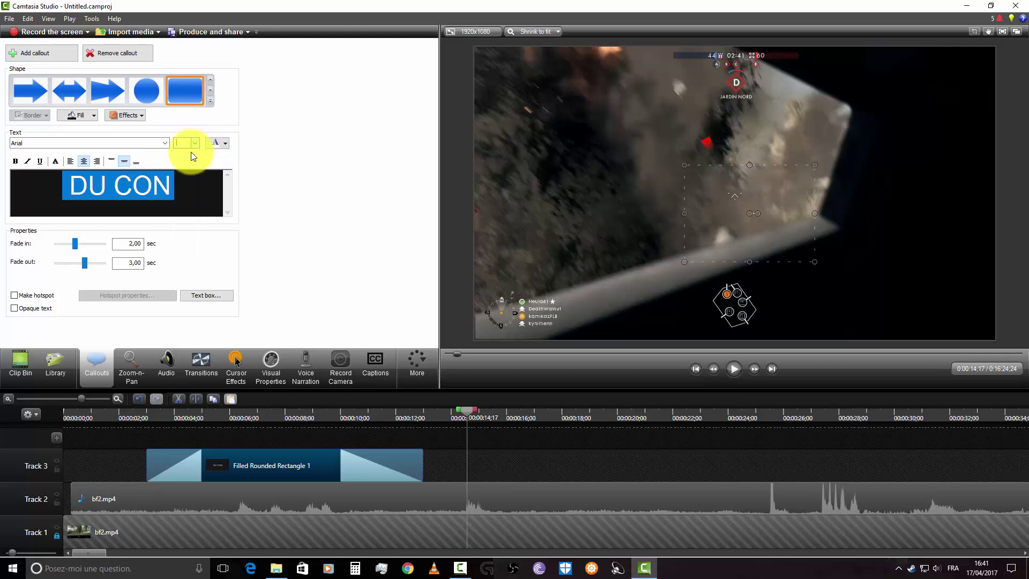
left_click(194, 144)
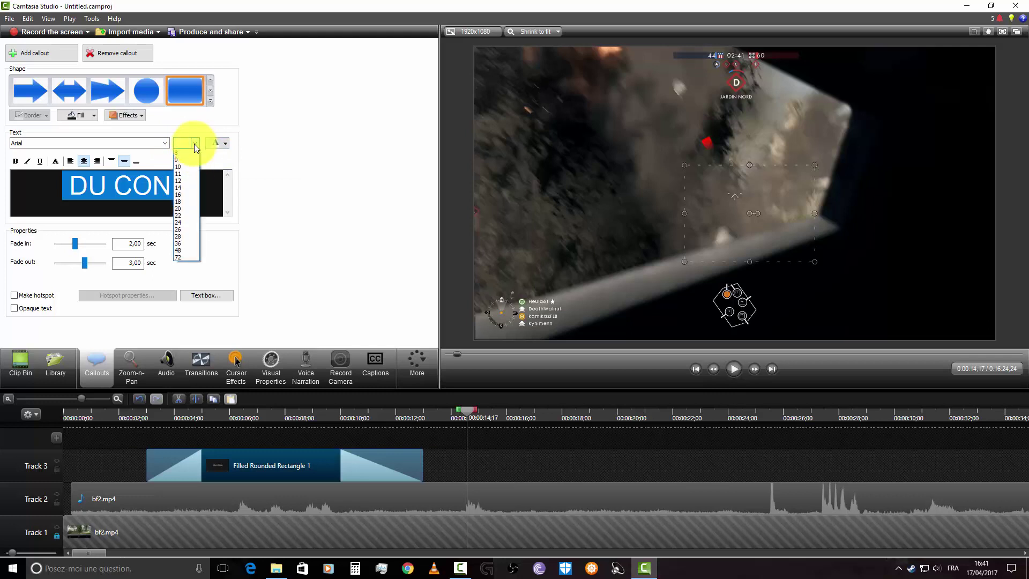
left_click(194, 144)
left_click(107, 141)
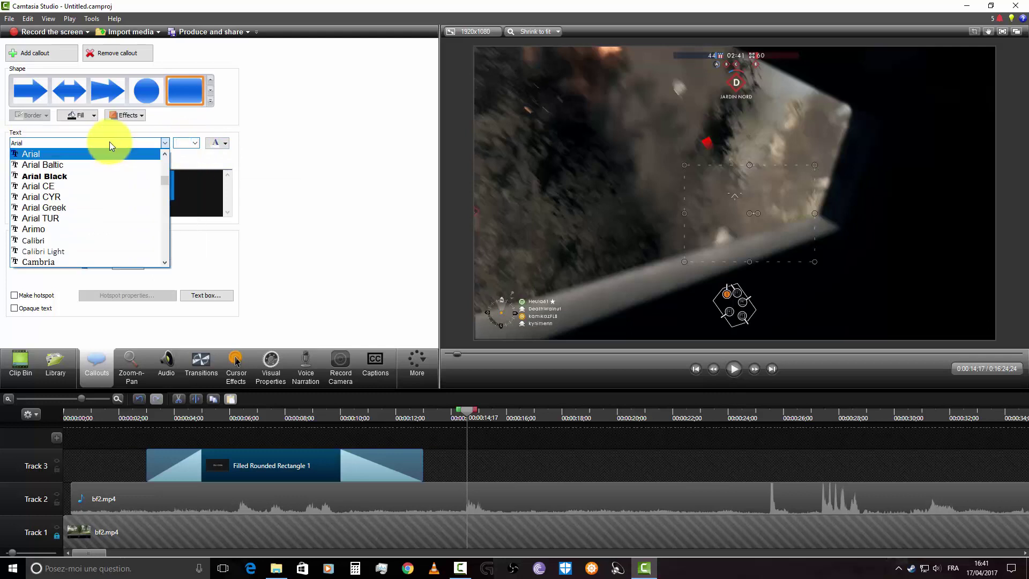
left_click(111, 142)
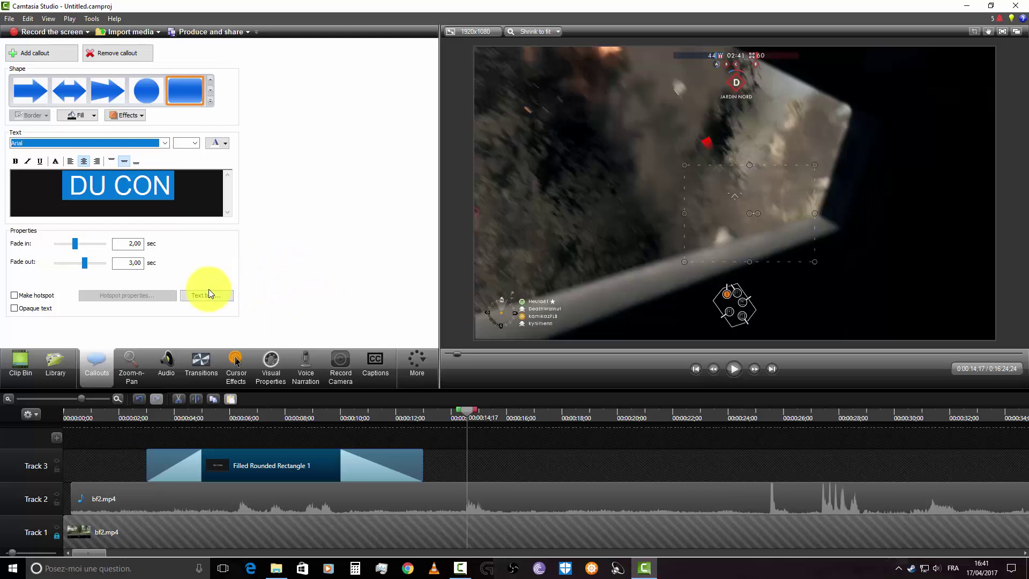
Step: Open the Zoom-n-Pan settings and preview the callout's fade-in from 0:00:02;15 to 0:00:05;00
left_click(131, 373)
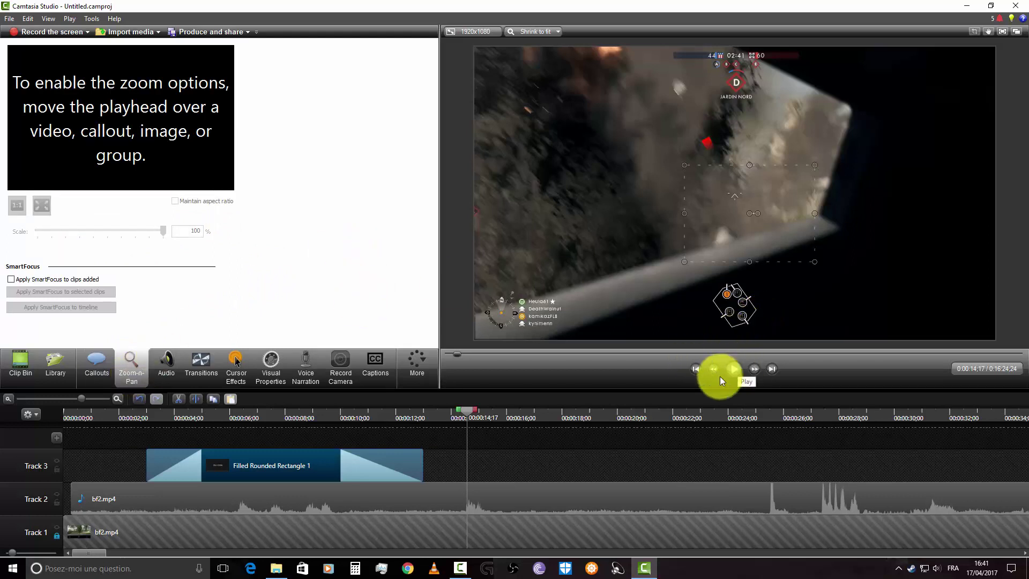
left_click(161, 418)
left_click_drag(160, 417, 133, 416)
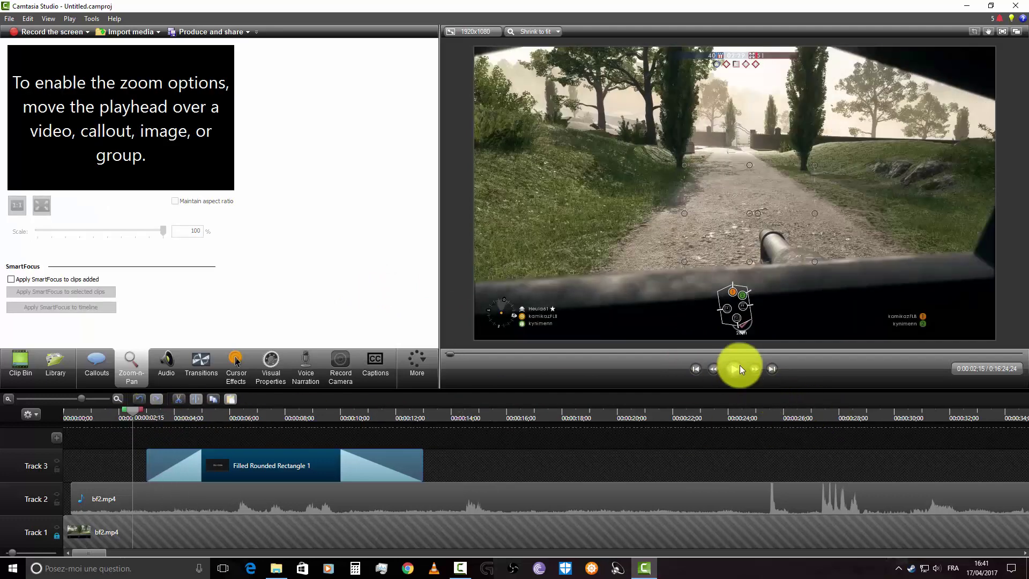
left_click(734, 368)
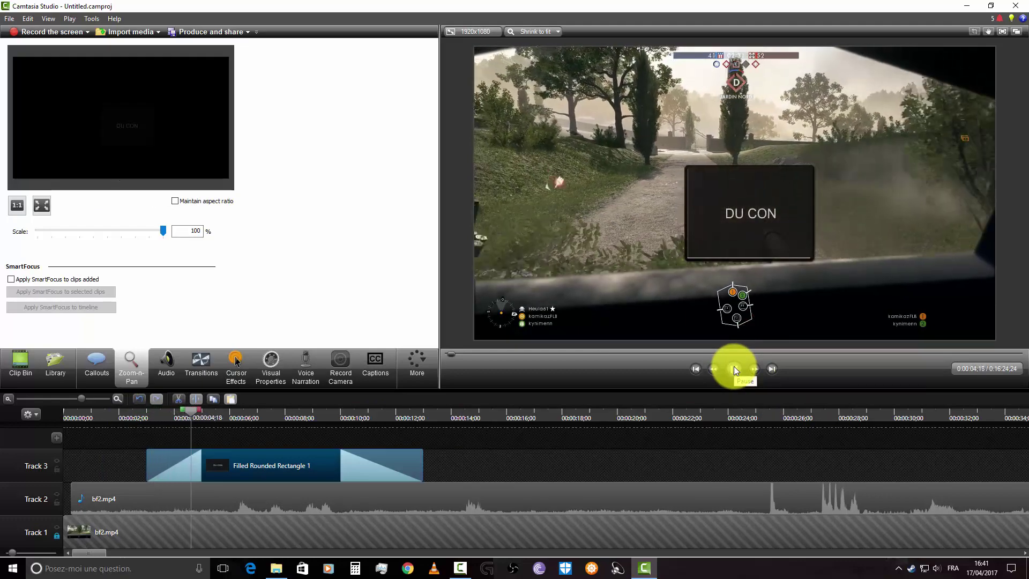
left_click(734, 368)
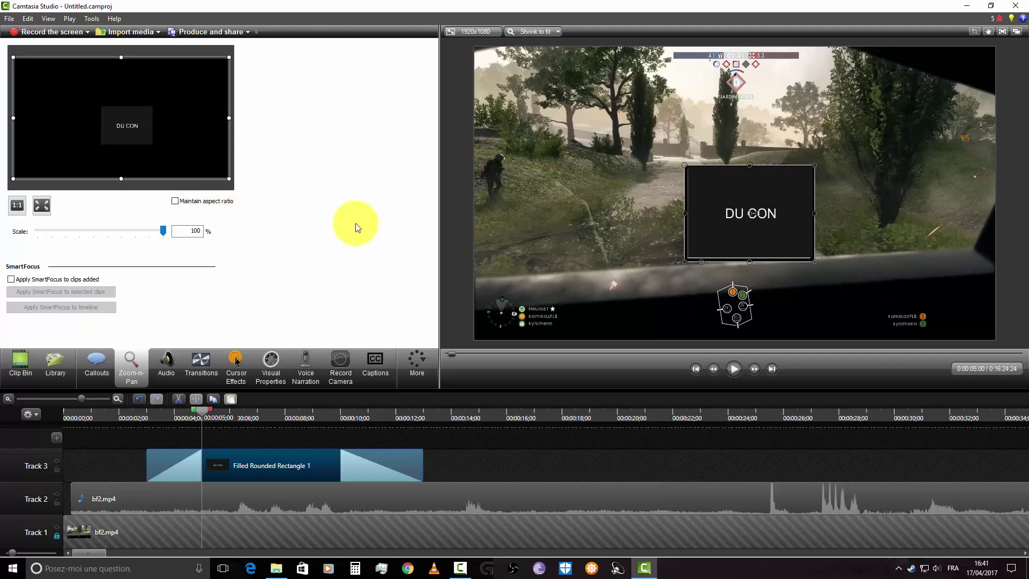
Step: Advance to 0:00:05;23 and add a zoom at 490% scale on the grassy area beside the callout
left_click(737, 375)
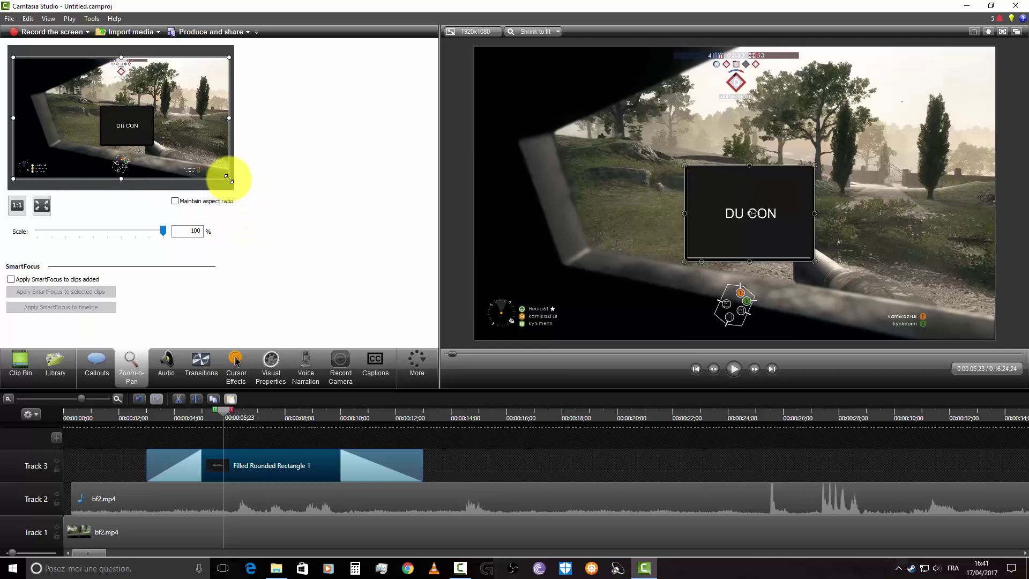
left_click_drag(229, 178, 100, 159)
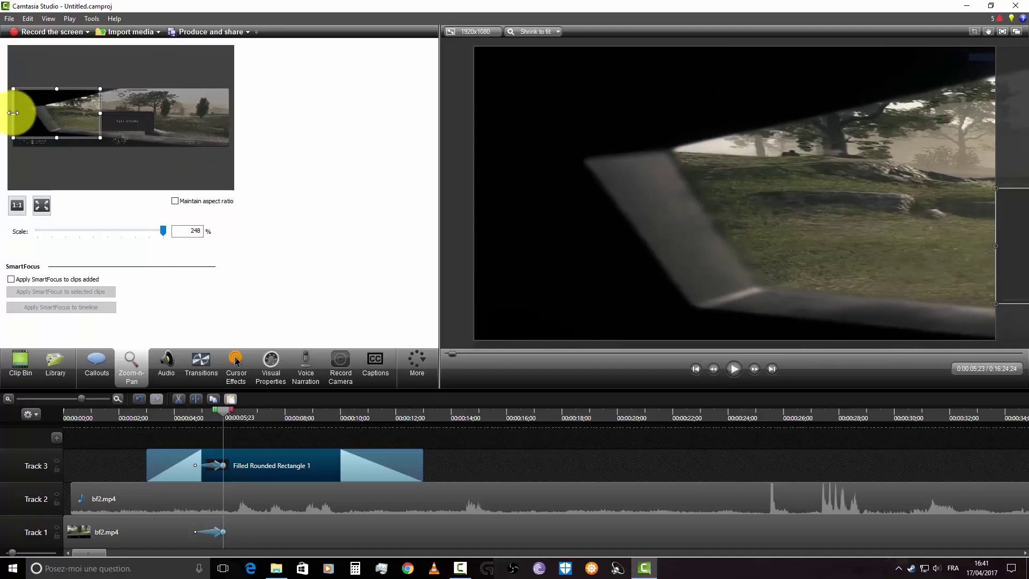
left_click_drag(12, 113, 56, 114)
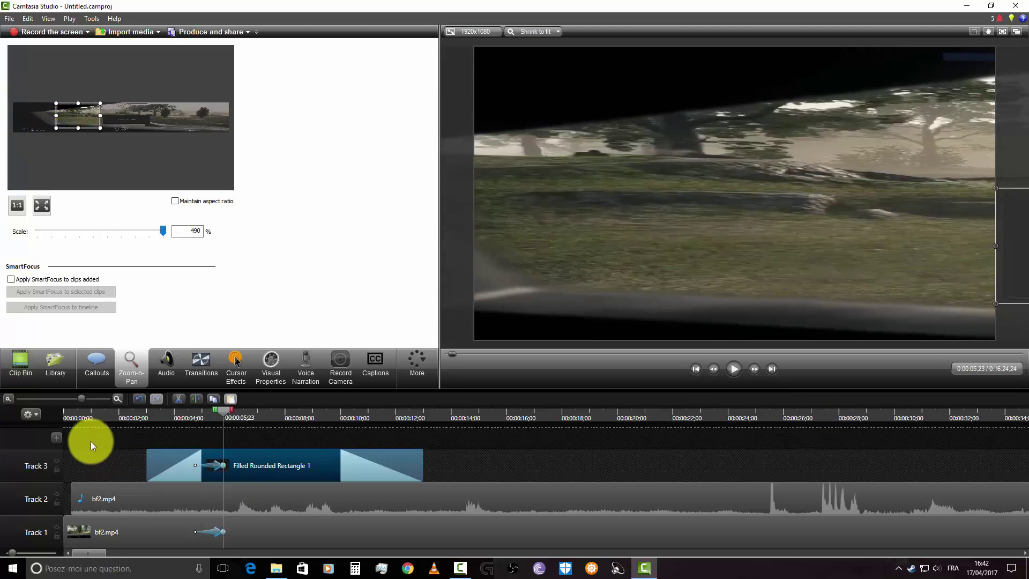
Step: Preview the zoom animation from 0:00:02;03, stopping at 0:00:09;25
left_click(122, 416)
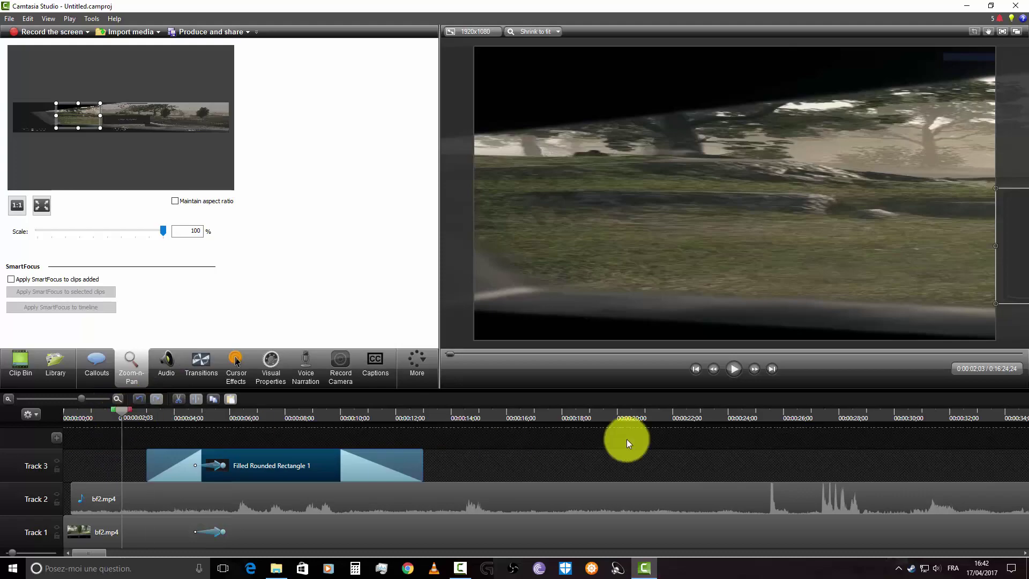
left_click(733, 369)
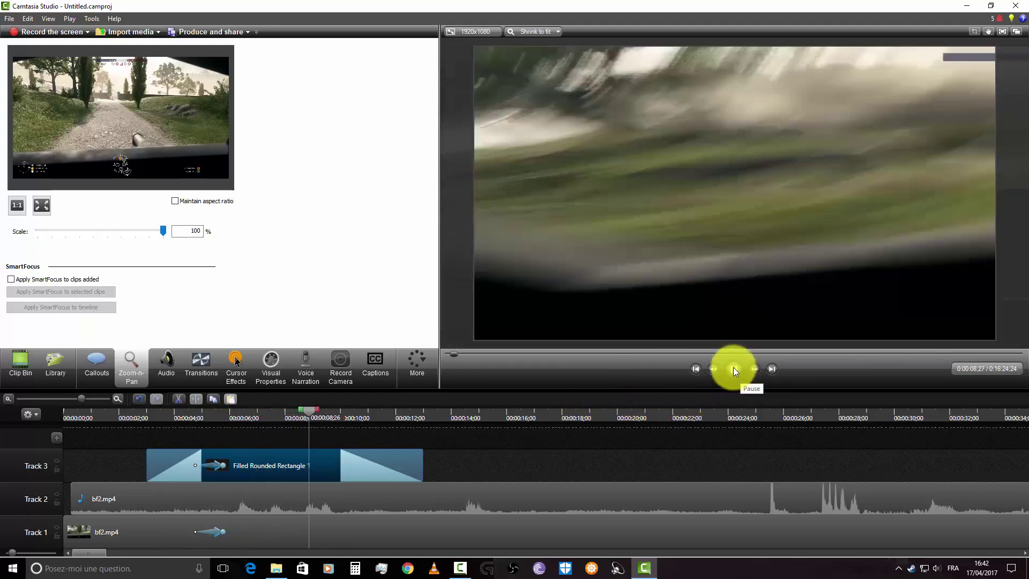
left_click(733, 367)
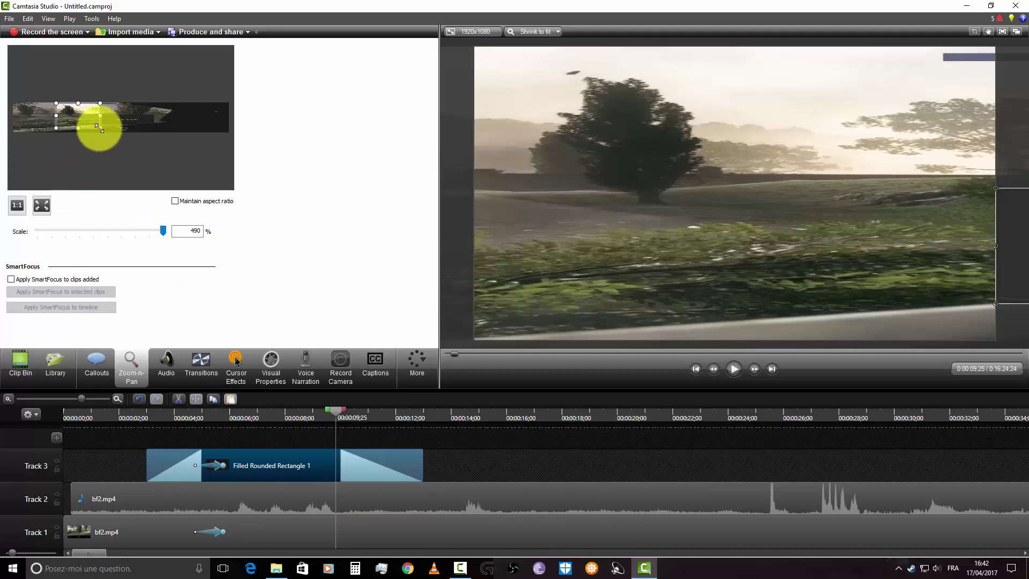
Step: Add a zoom-out at 0:00:09;25 by enlarging the zoom frame around the whole picture, at 95% scale
left_click_drag(100, 127, 239, 196)
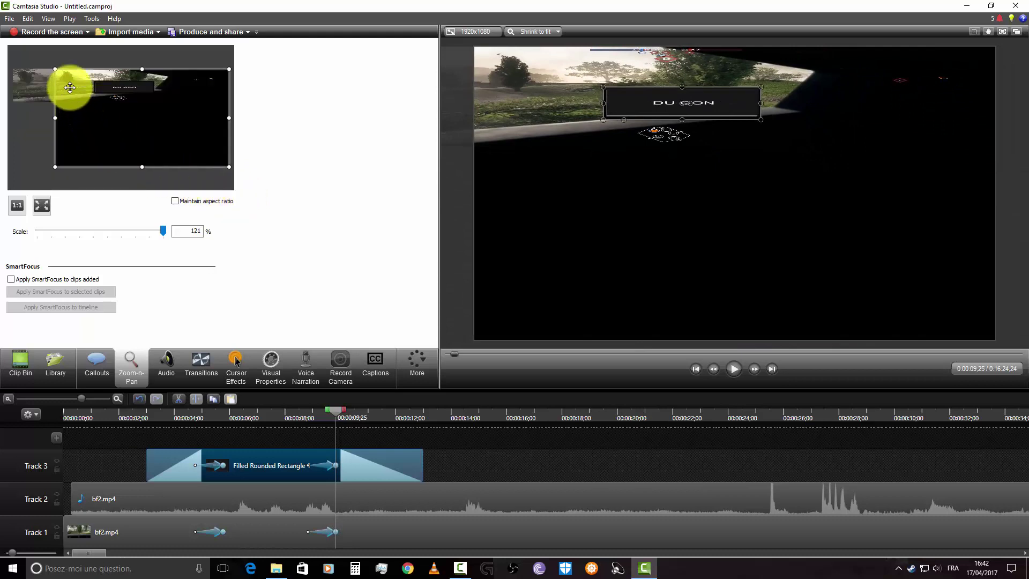
left_click_drag(57, 71, 9, 55)
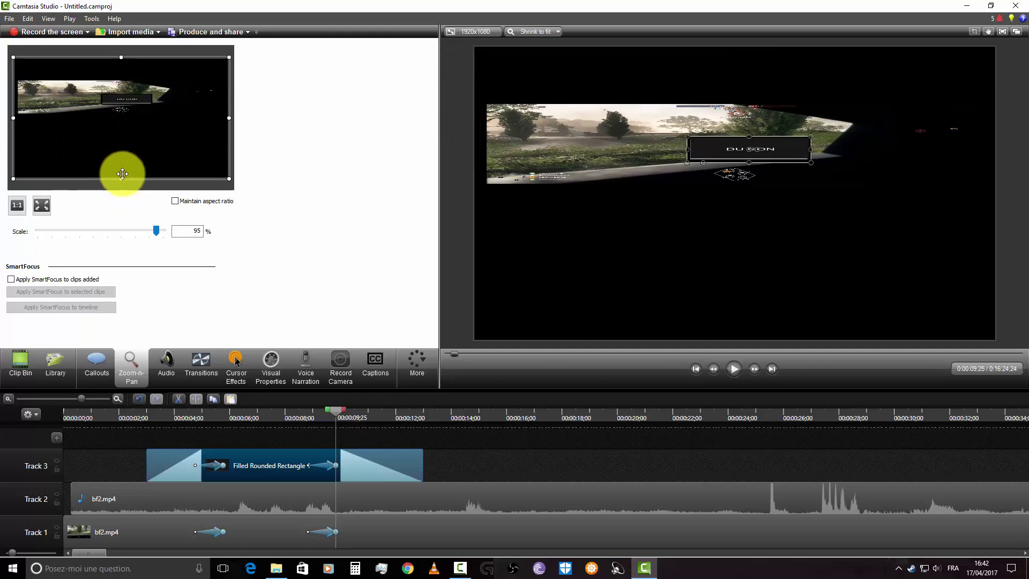
left_click_drag(121, 179, 124, 177)
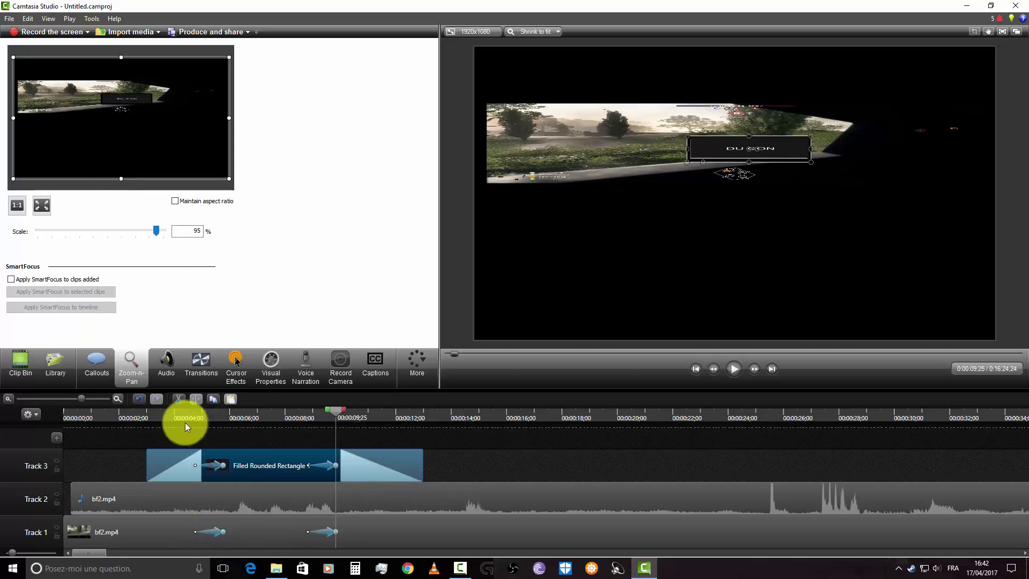
Step: Advance to 0:00:10;08 and restore the media to its actual size at 100% scale
left_click(735, 373)
left_click(736, 375)
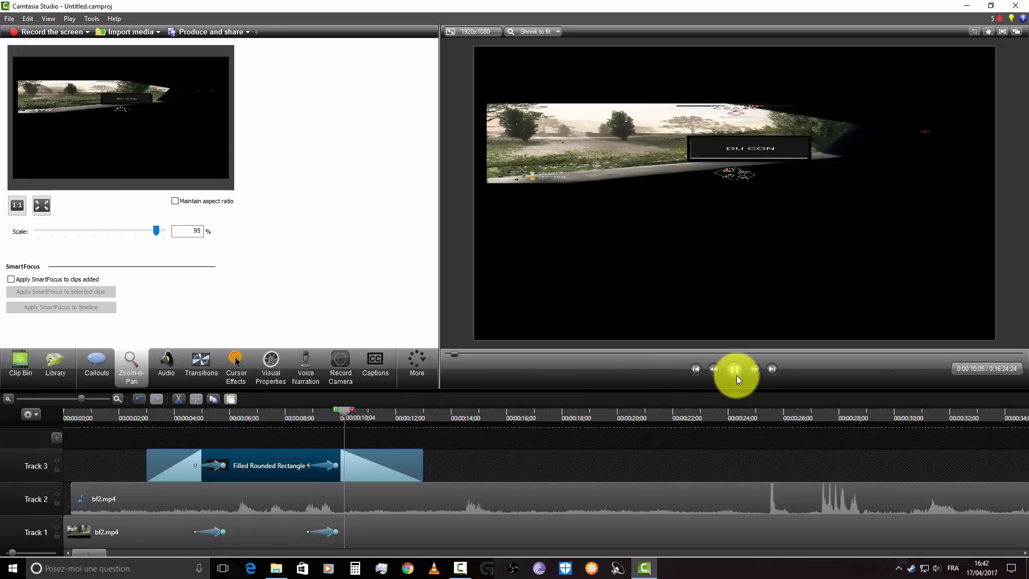
left_click(43, 206)
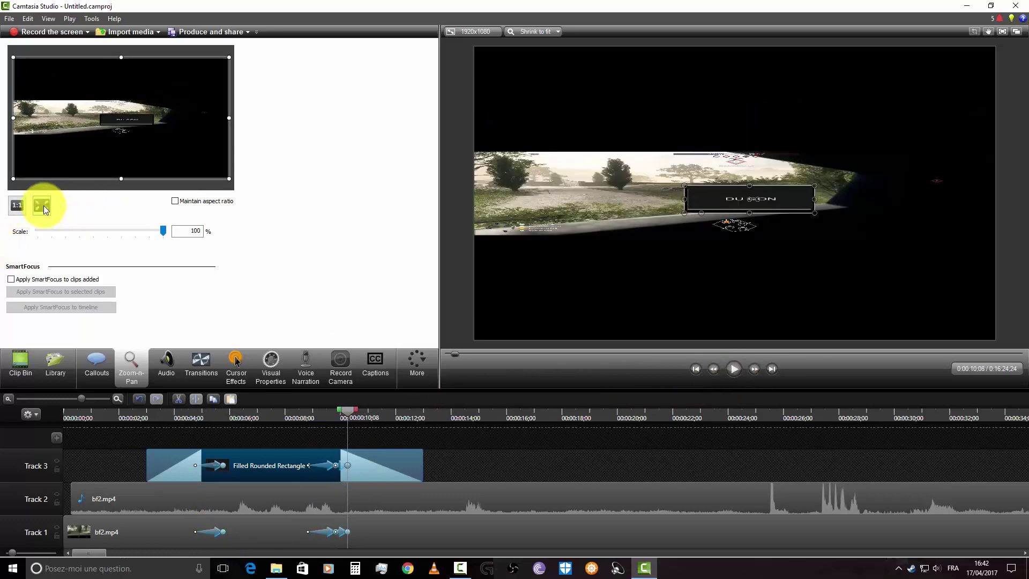
left_click(16, 205)
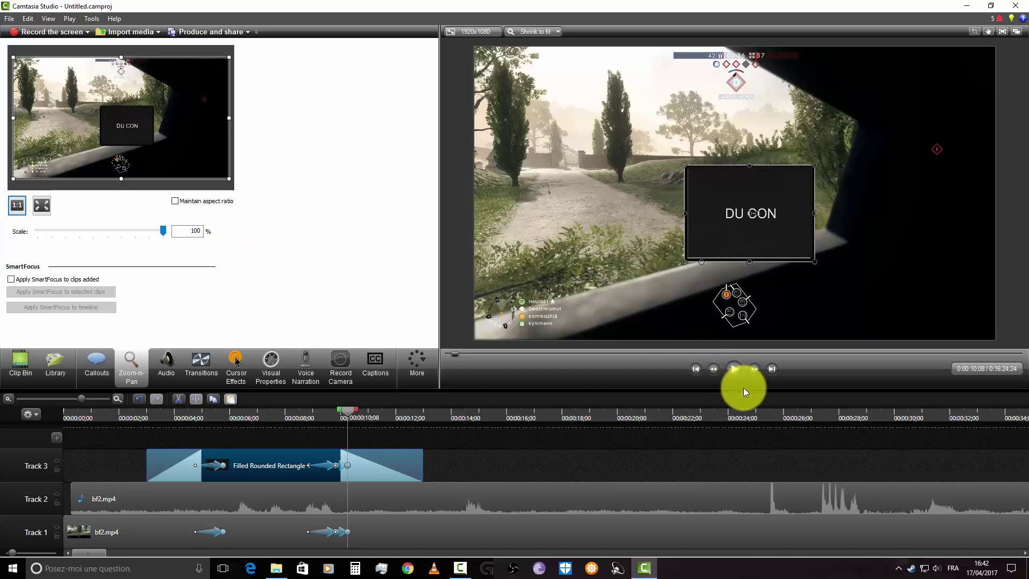
Step: Preview the zoom-in and zoom-out animations from 0:00:03;13 to 0:00:14;20
left_click(159, 418)
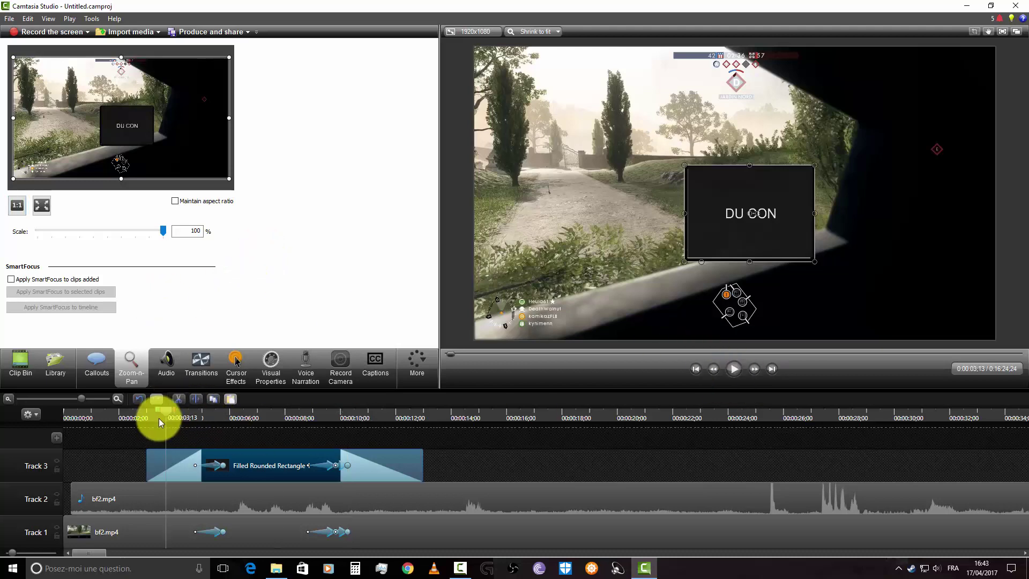
left_click(736, 374)
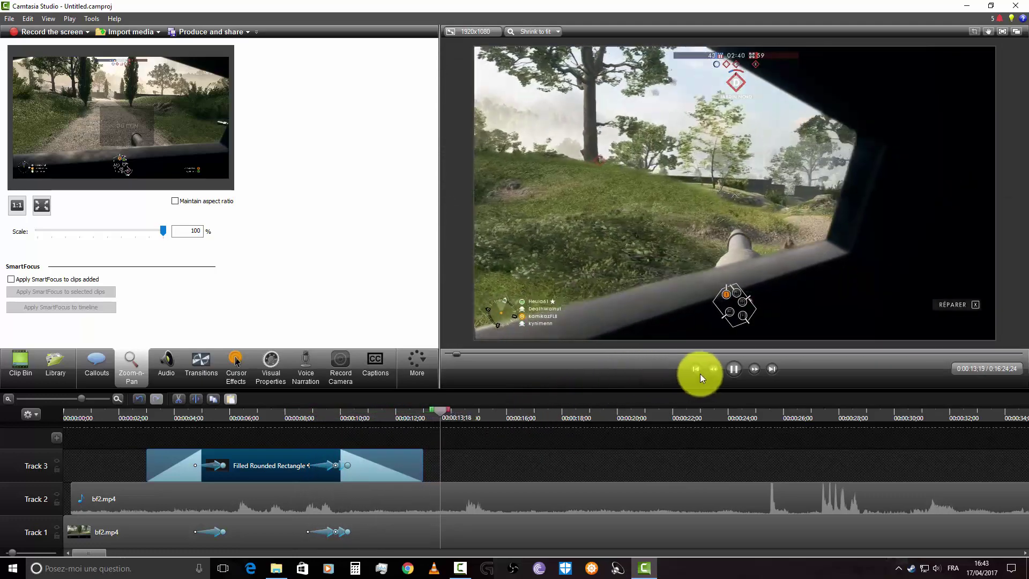
left_click(735, 368)
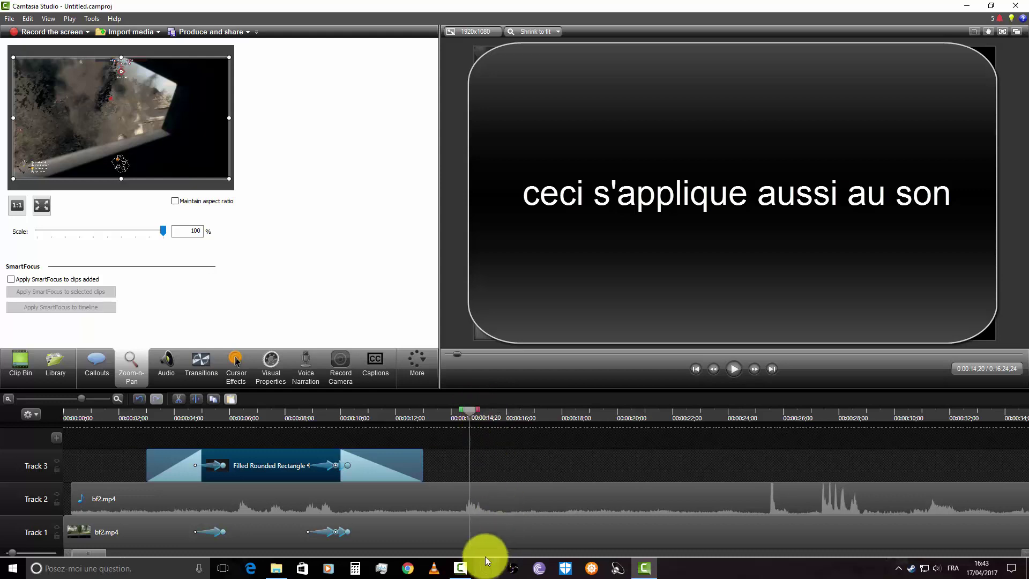
Step: Delete the timeline section from 0:00:01;21 to 0:00:02;08 on the video and audio tracks
left_click_drag(471, 411, 126, 411)
left_click(13, 400)
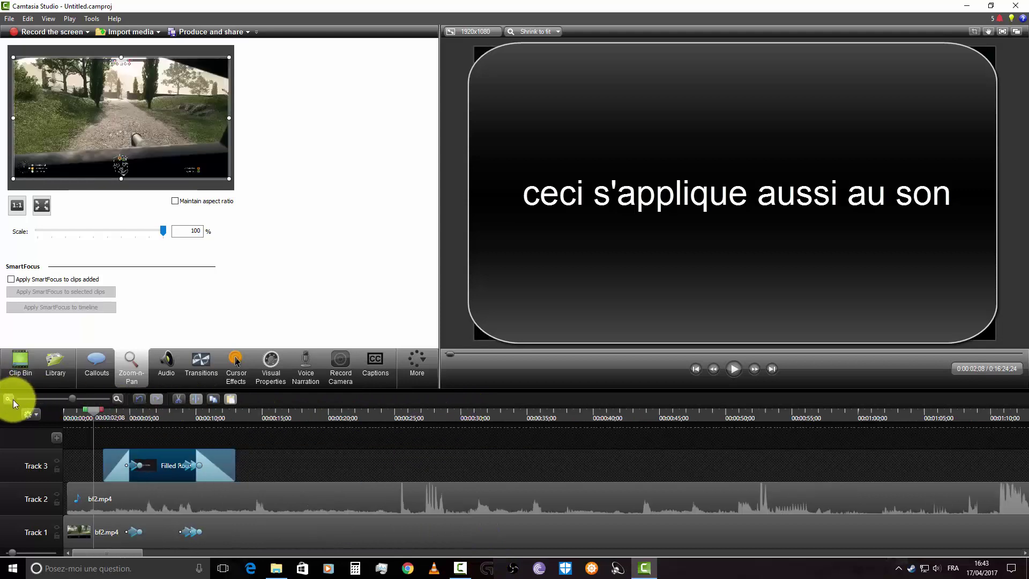
left_click(117, 400)
left_click(116, 400)
left_click(116, 399)
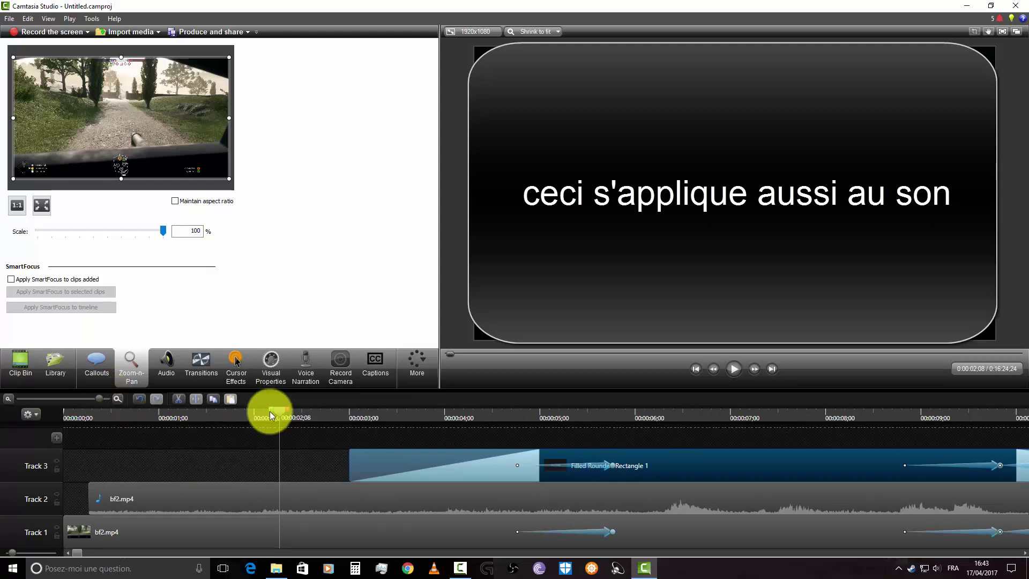
left_click_drag(271, 411, 217, 412)
right_click(250, 454)
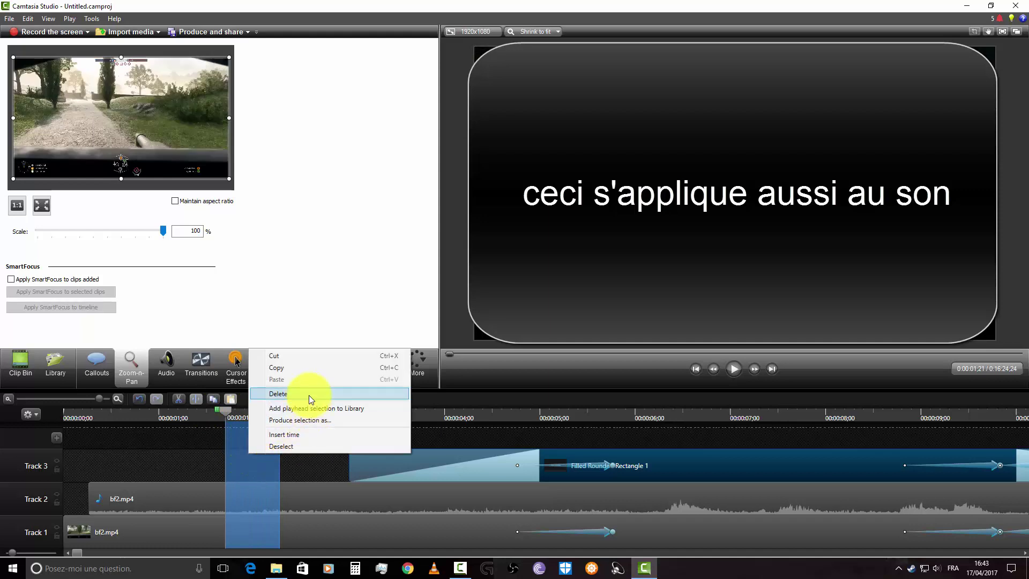
left_click(308, 394)
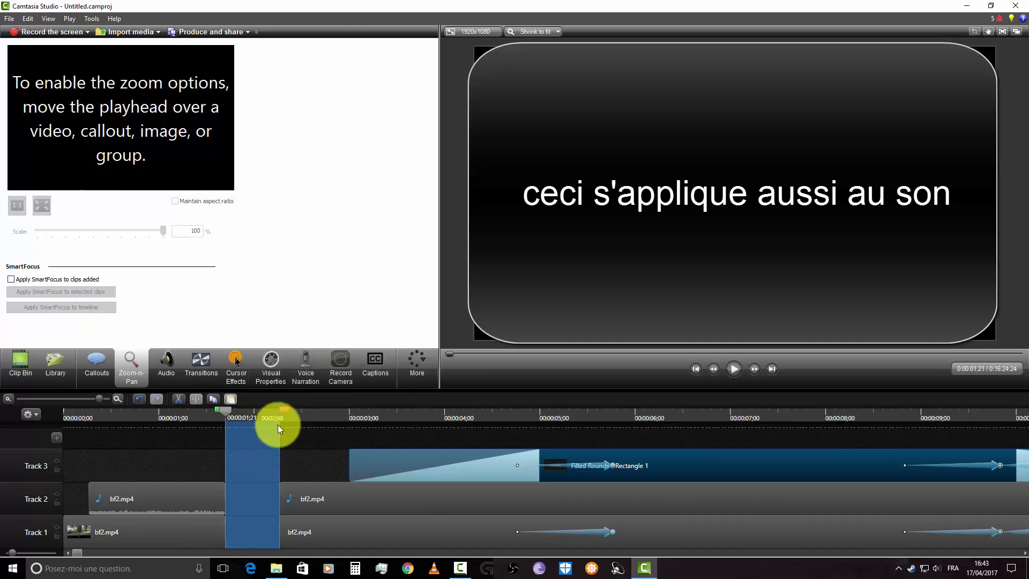
Step: Close the gap after 0:00:01;21 by moving the following Track 1 video and Track 2 audio clips against the preceding ones
left_click(246, 410)
left_click_drag(246, 411, 219, 410)
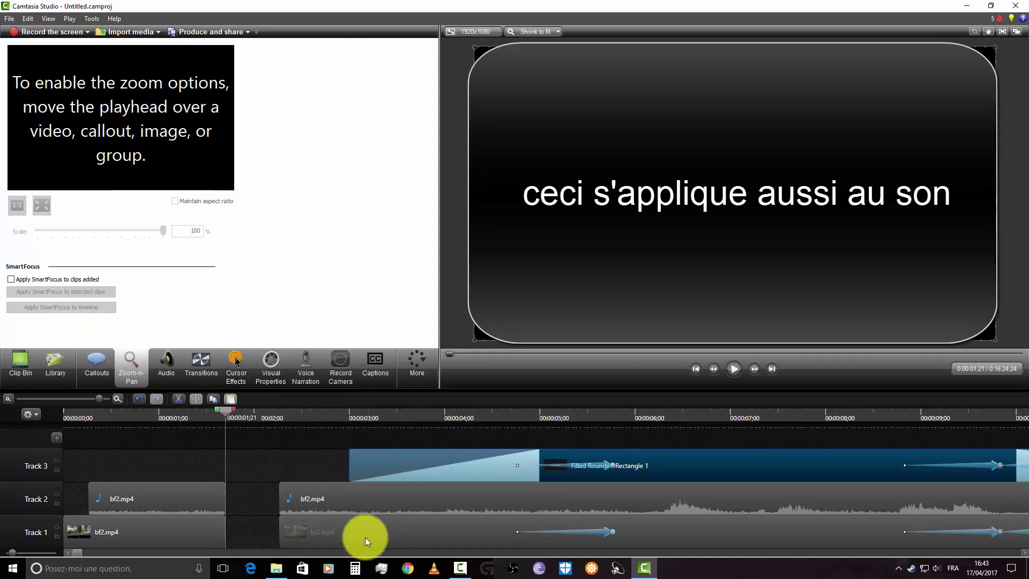
left_click_drag(365, 537, 262, 545)
left_click_drag(352, 503, 293, 499)
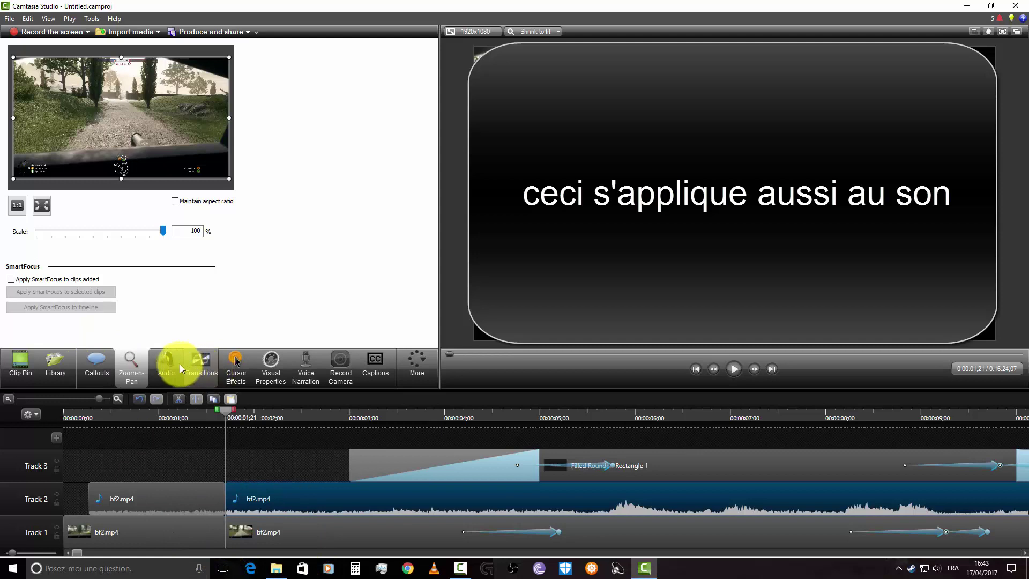
Step: Add a zoom-in on the picture's upper-left area at 0:00:00;25, at 323% scale, and preview it from the start of the timeline
left_click(143, 417)
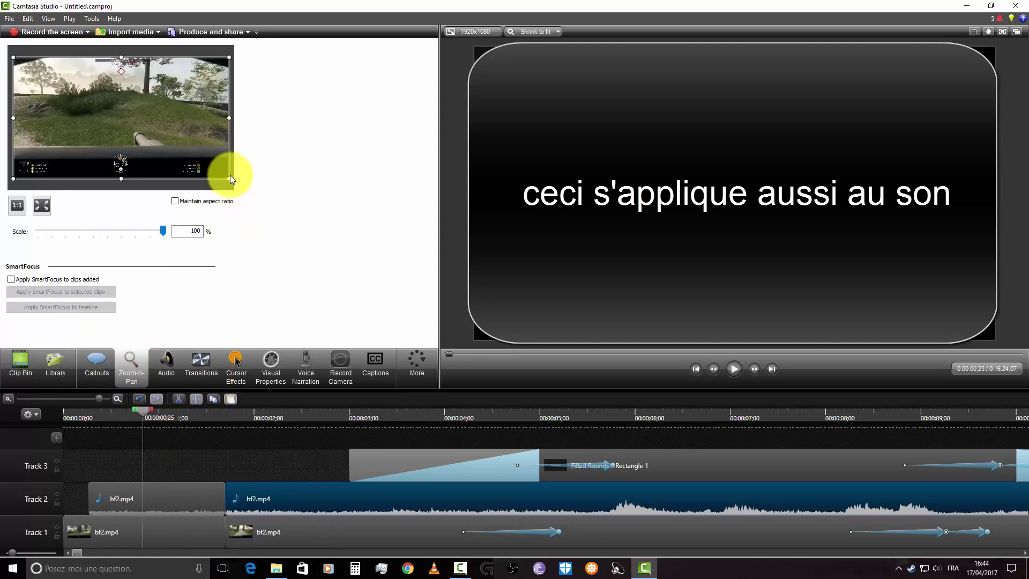
left_click_drag(229, 181, 81, 109)
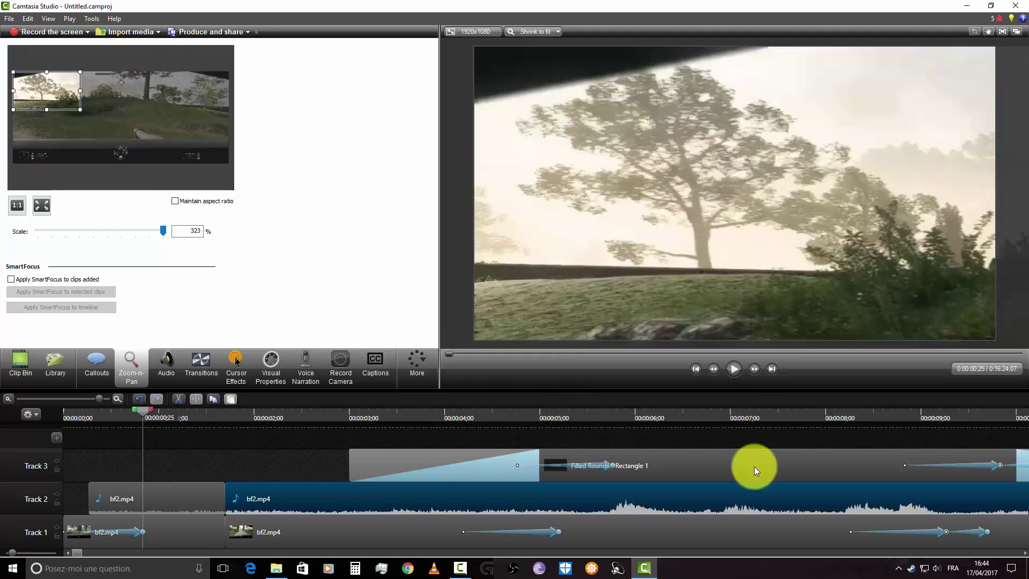
left_click(95, 416)
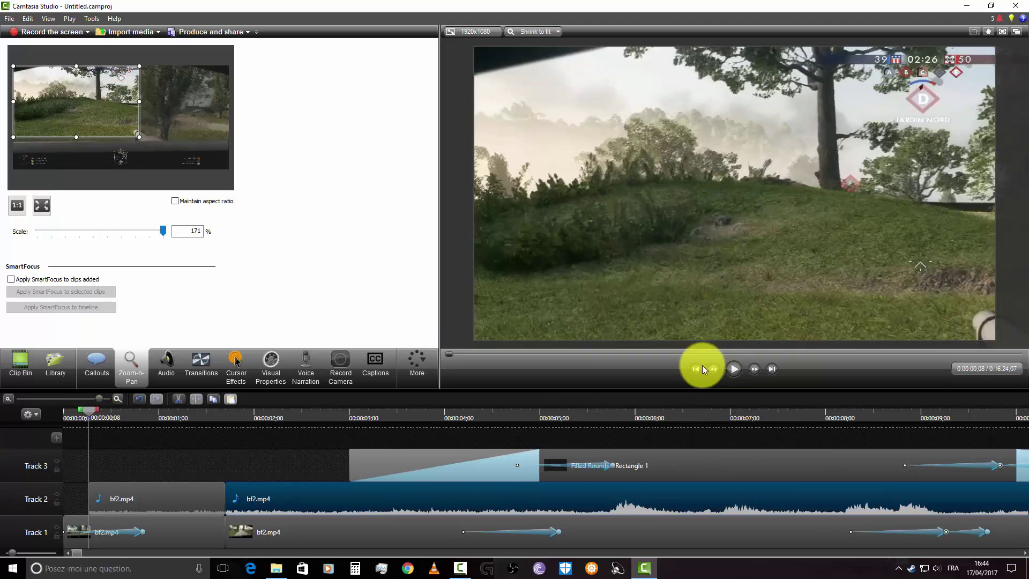
left_click(701, 368)
left_click(733, 368)
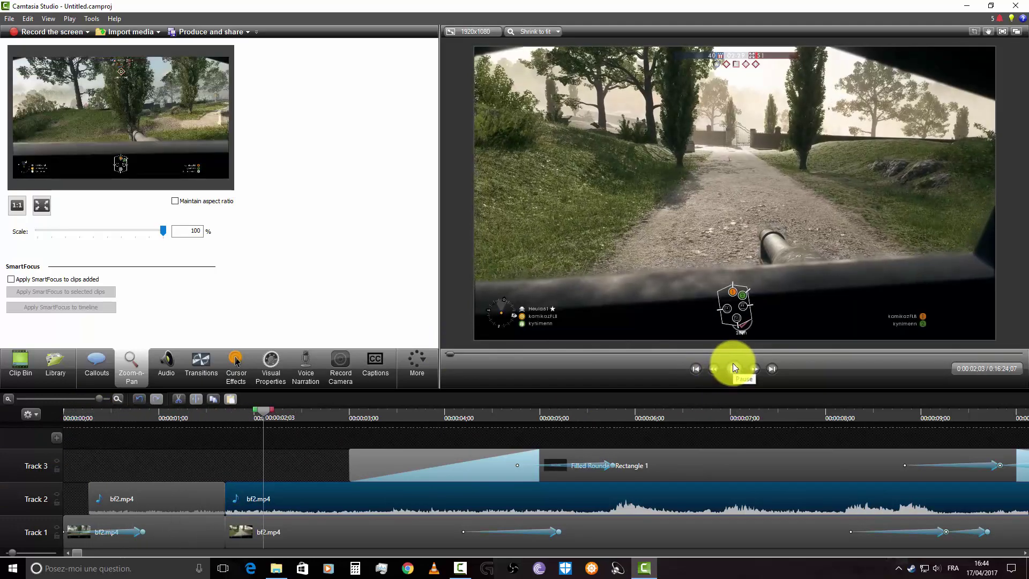
left_click(734, 368)
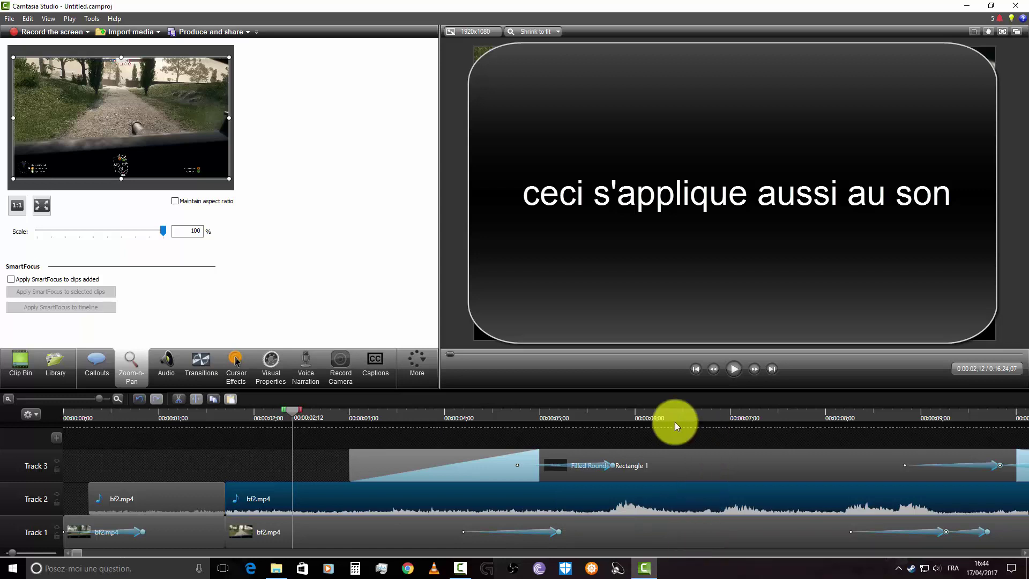
Step: Delete the timeline section from 0:00:06;04 to 0:00:07;24 on all three tracks
left_click(658, 417)
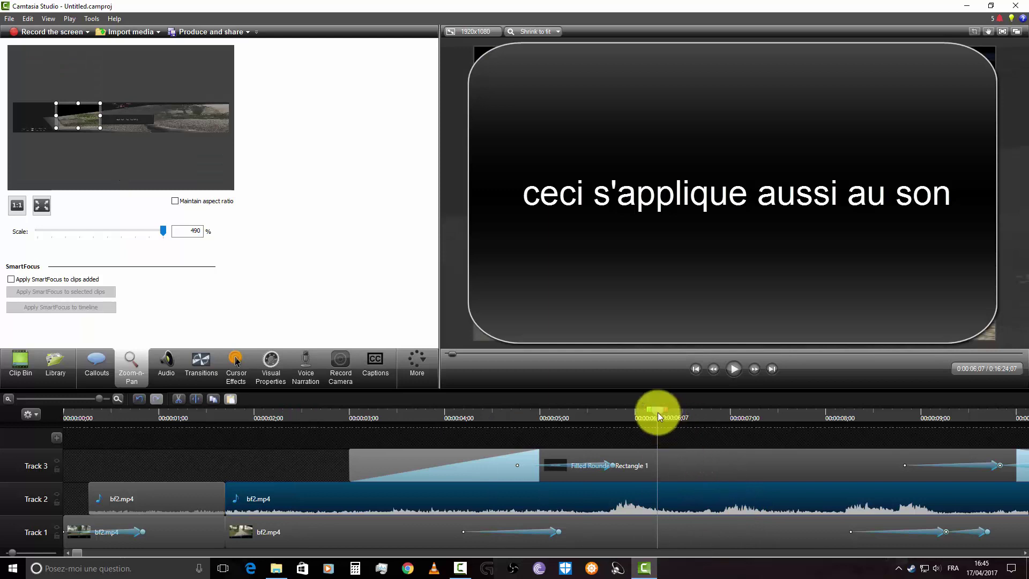
left_click_drag(657, 411, 648, 410)
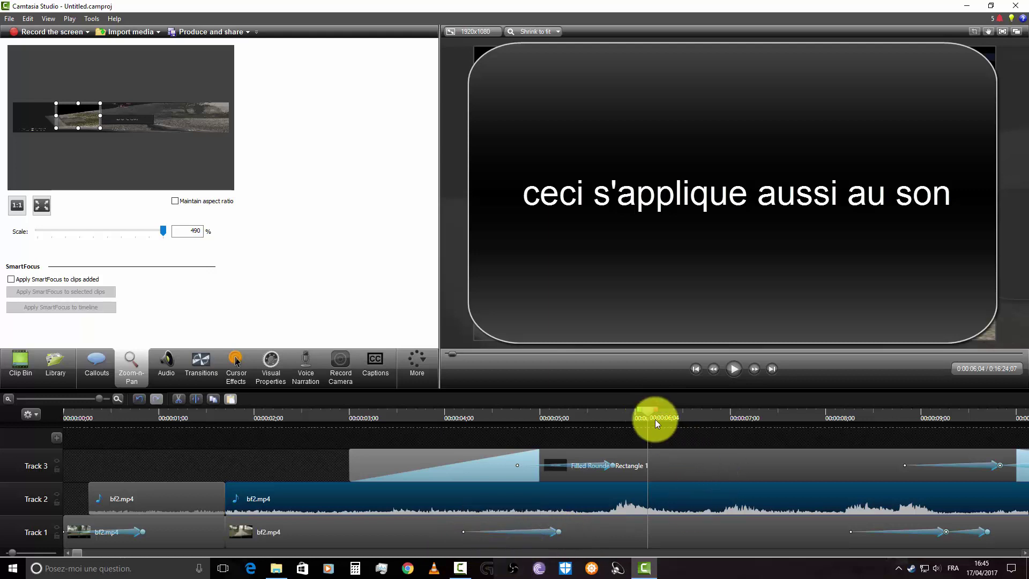
left_click_drag(657, 410, 817, 417)
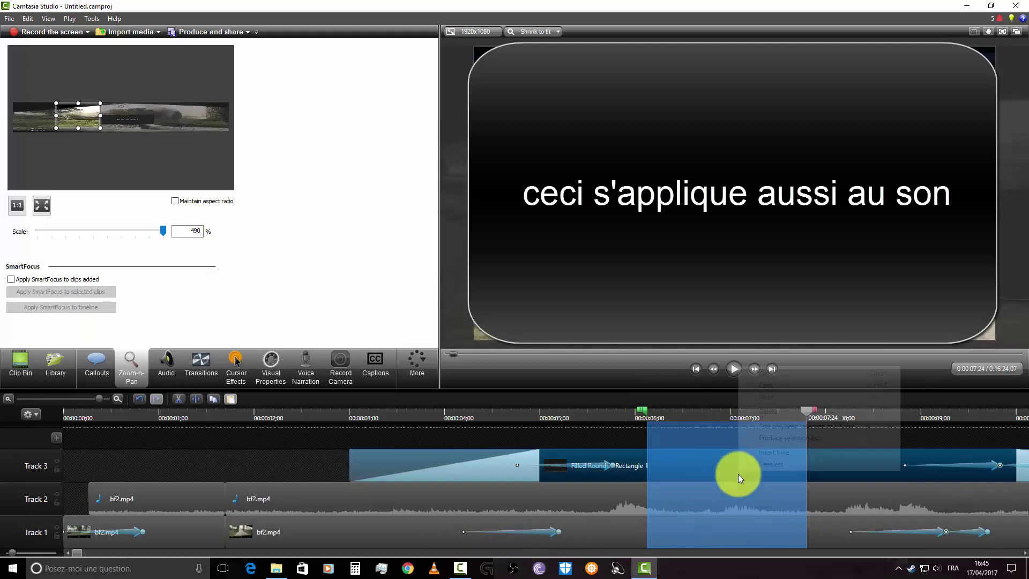
right_click(739, 473)
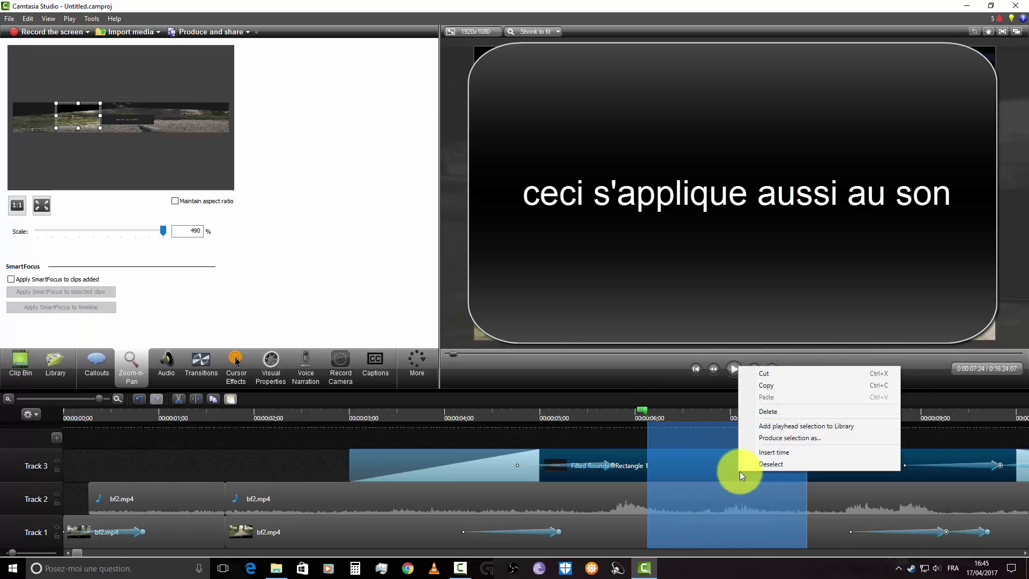
left_click(776, 411)
Step: Close the gap after 0:00:06;04 by moving the following video, audio and callout clips against the preceding ones
left_click(706, 413)
left_click_drag(706, 413, 655, 416)
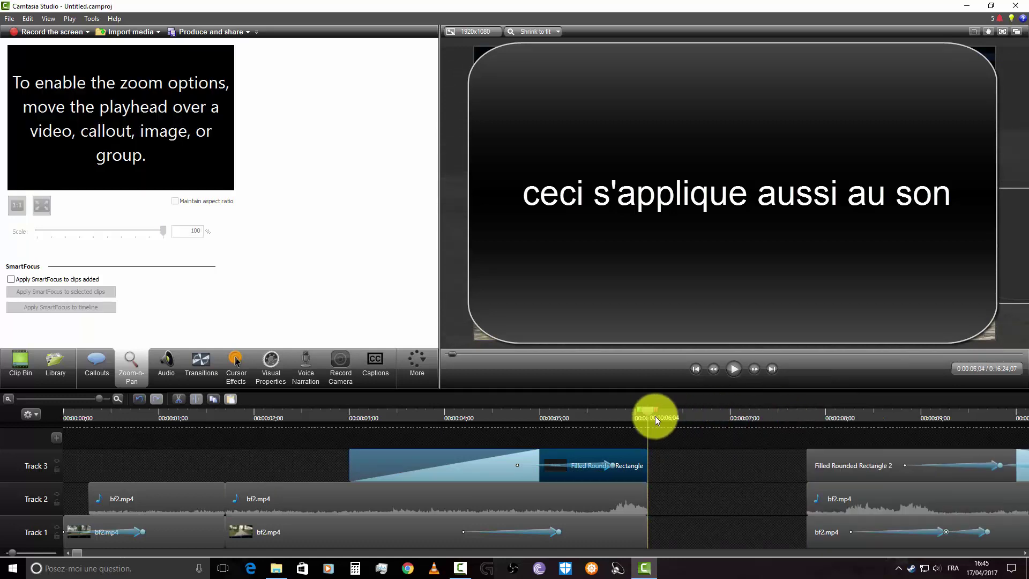
left_click_drag(828, 536, 592, 542)
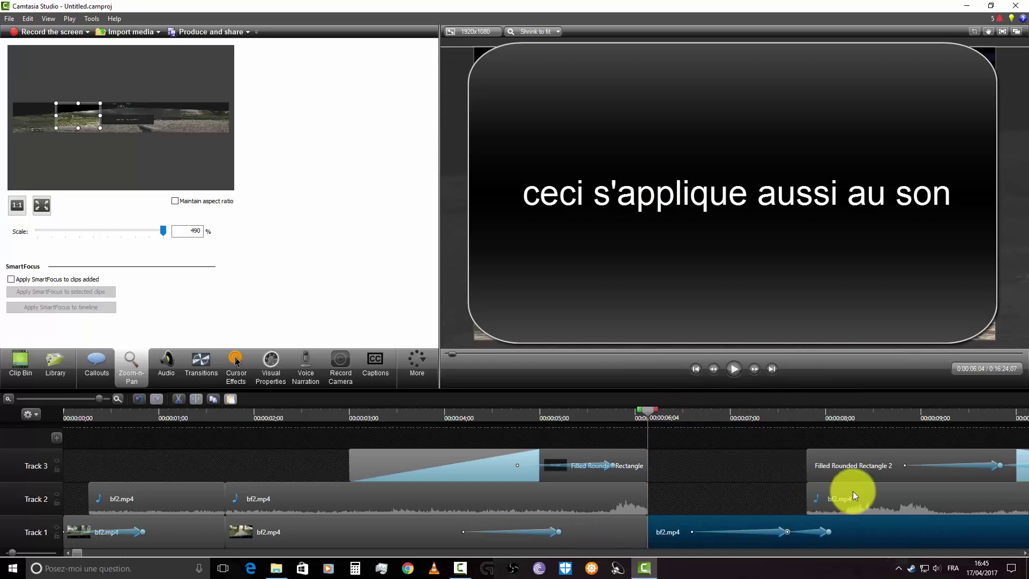
left_click_drag(854, 491, 680, 491)
left_click_drag(840, 450, 599, 458)
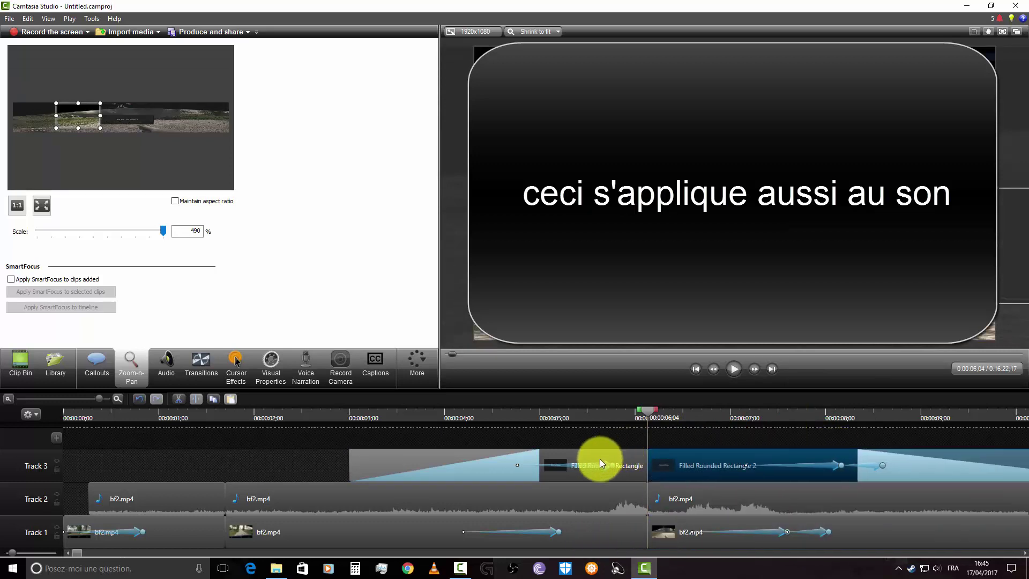
Step: Preview the joined cut and the callout from 0:00:02;13 to 0:00:11;21
left_click(294, 414)
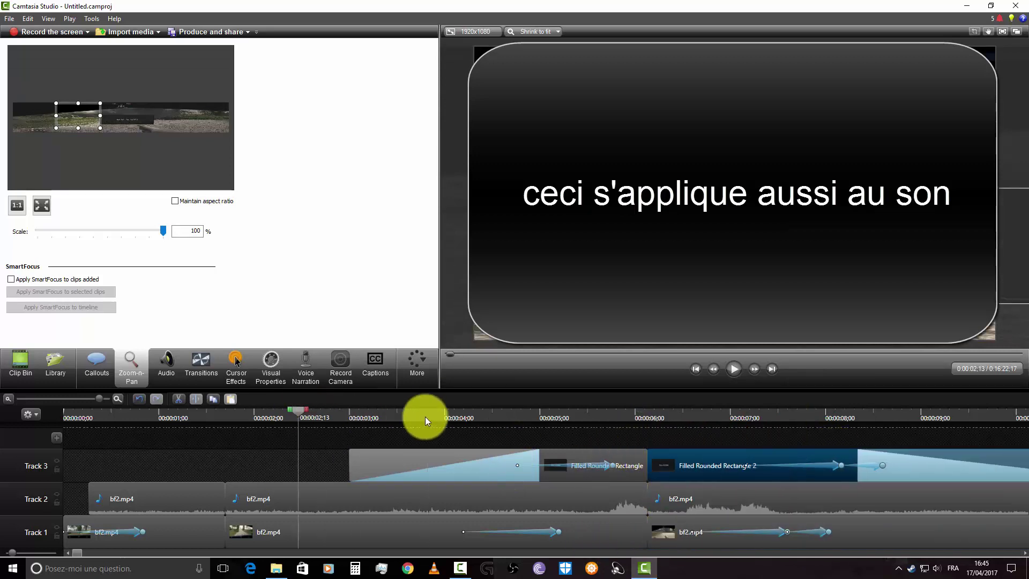
left_click(733, 374)
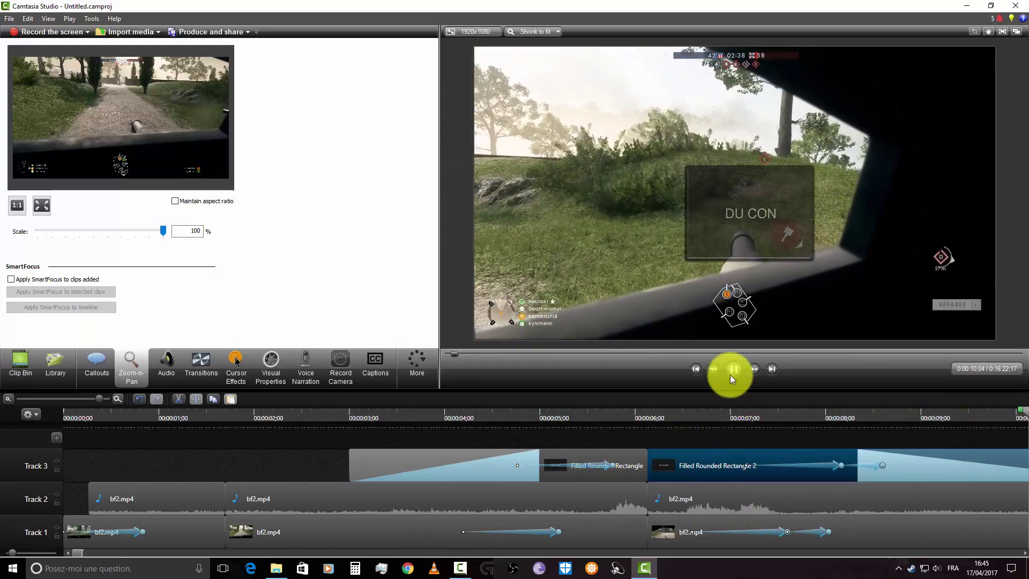
left_click(735, 369)
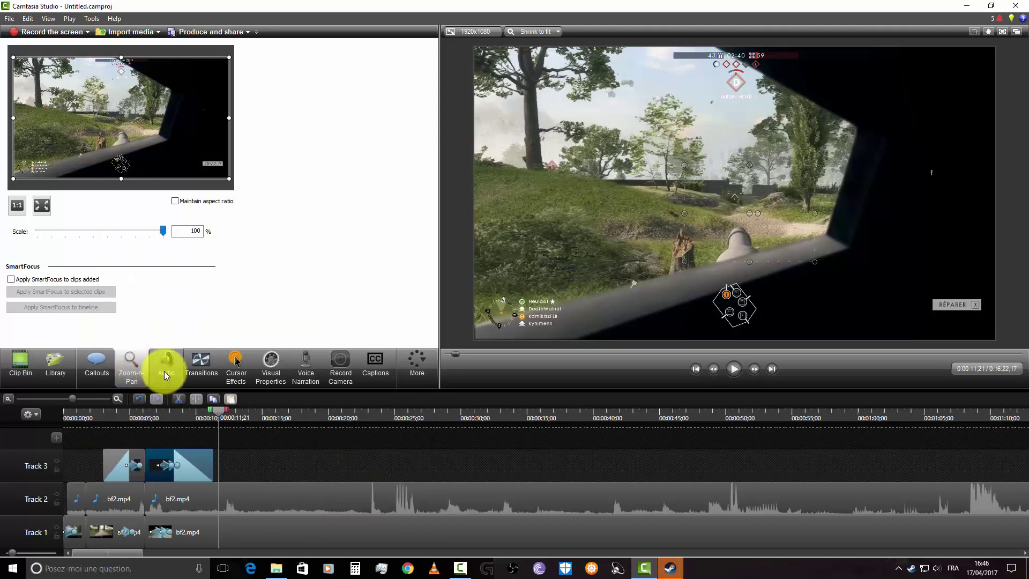
Step: Show the audio levels, try raising the volume of the last Track 2 clip, and bring it back to 100%
left_click(165, 371)
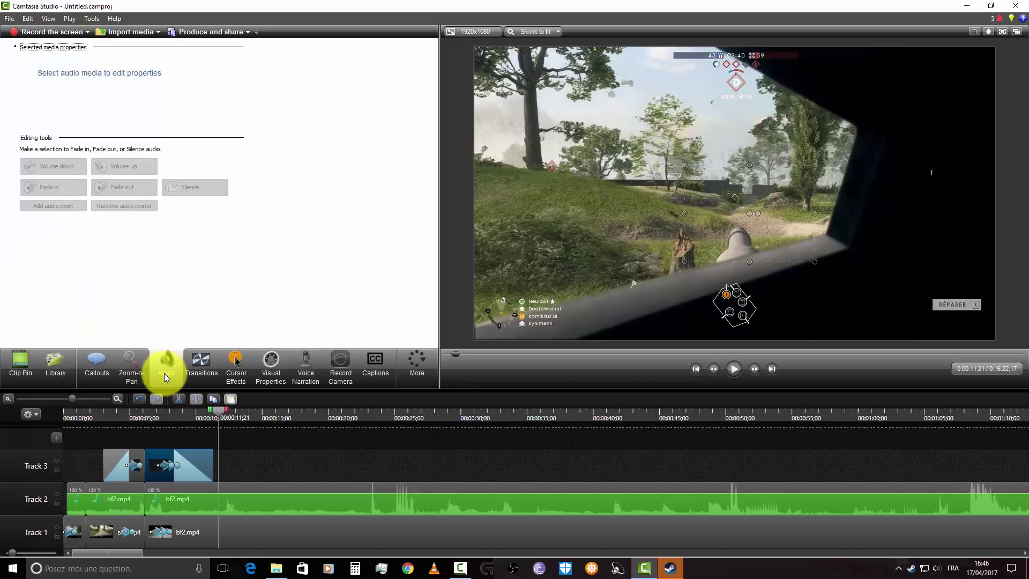
left_click(413, 486)
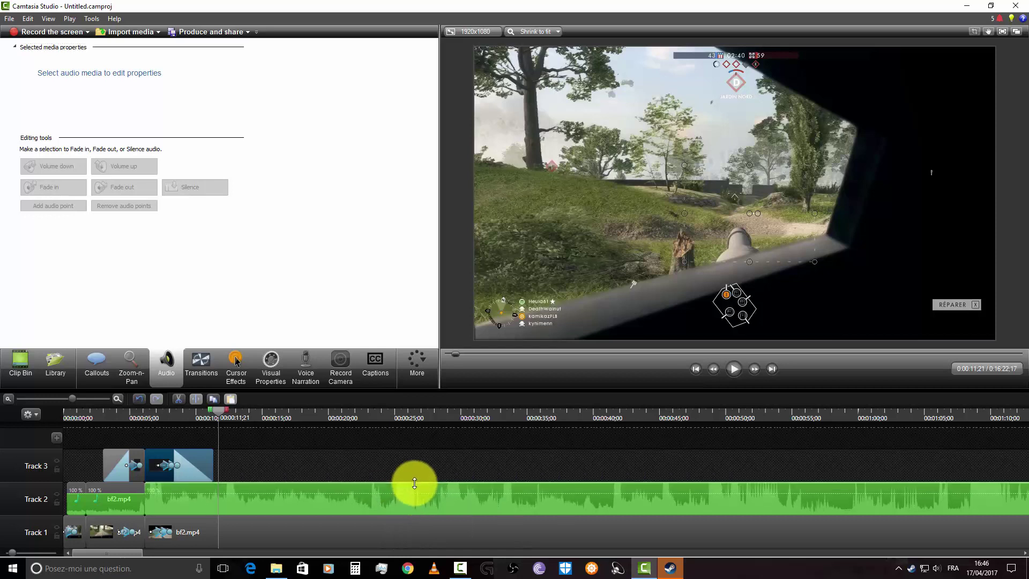
mouse_move(412, 486)
left_mouse_down()
mouse_move(412, 510)
mouse_move(416, 493)
left_mouse_up()
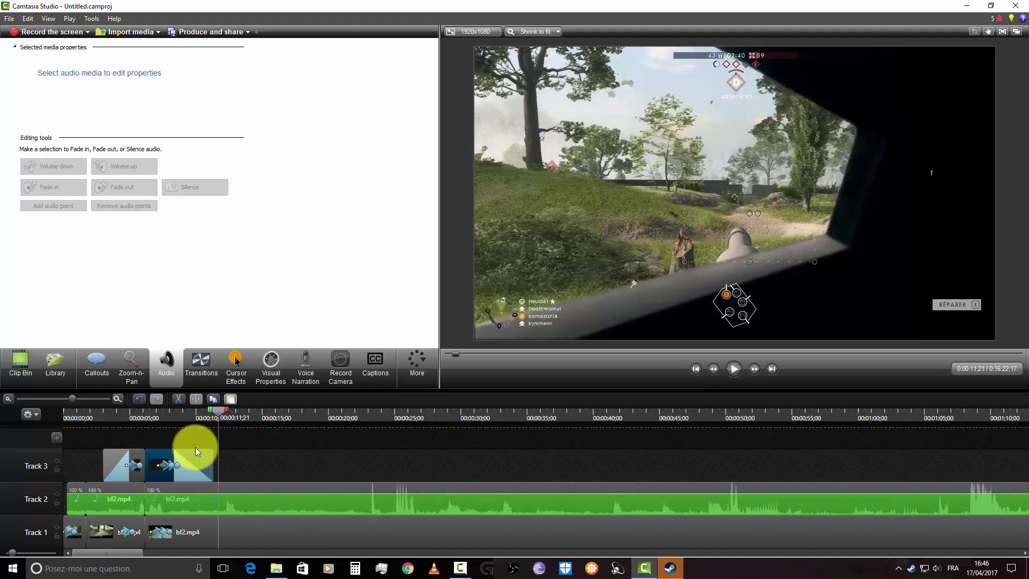
Step: Try raising the Track 2 volume only between about 0:00:17 and 0:00:38;12, and lower that section back to its original level
left_click_drag(217, 411, 282, 422)
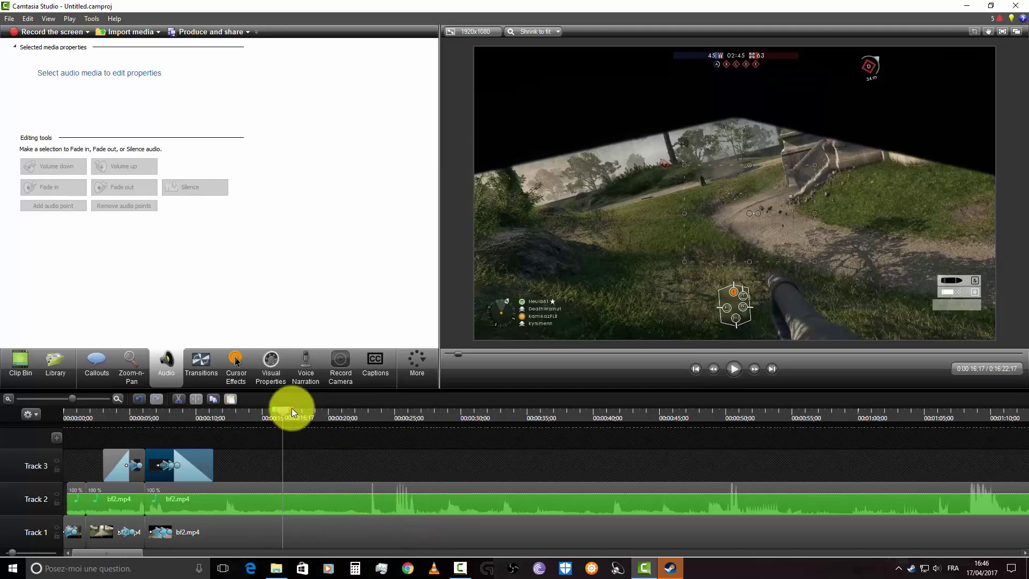
left_click_drag(294, 408, 582, 414)
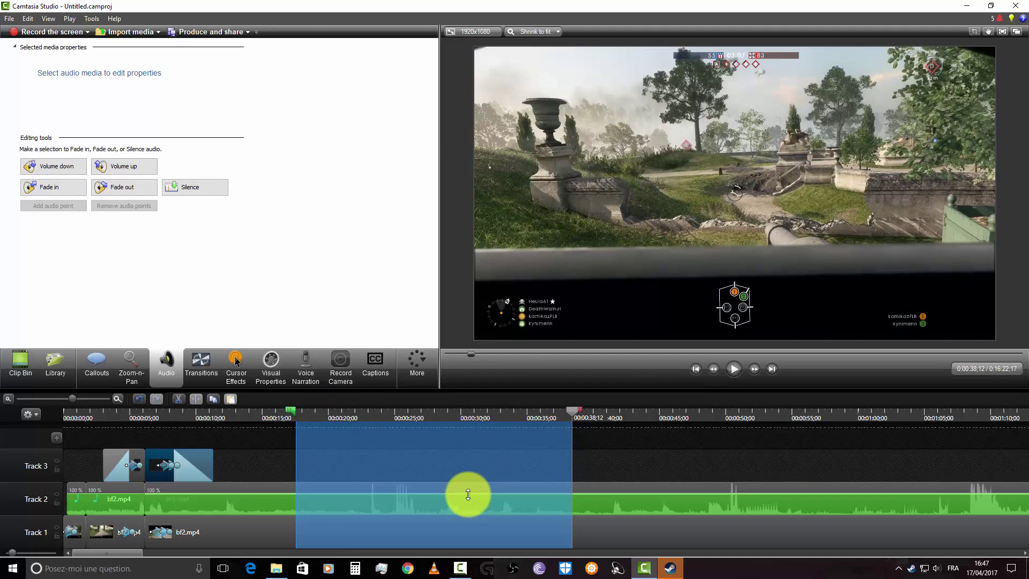
left_click_drag(474, 494, 475, 477)
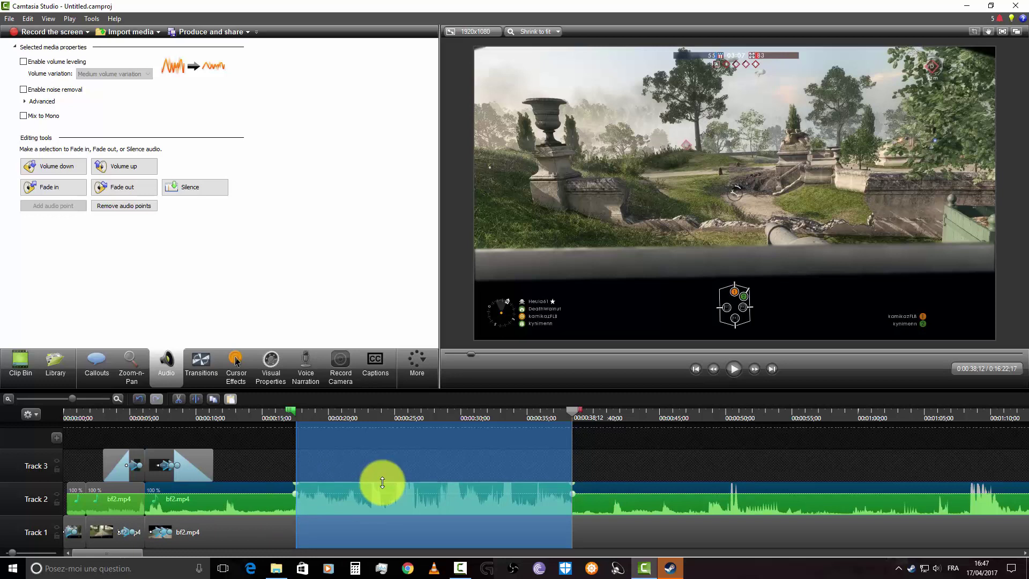
mouse_move(381, 483)
left_mouse_down()
mouse_move(382, 516)
mouse_move(384, 493)
left_mouse_up()
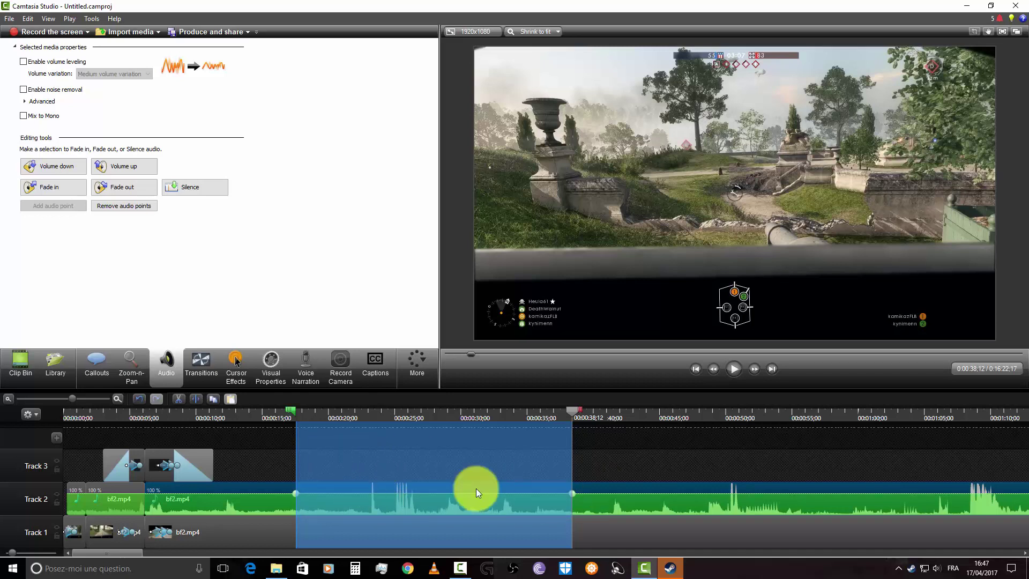
left_click(391, 459)
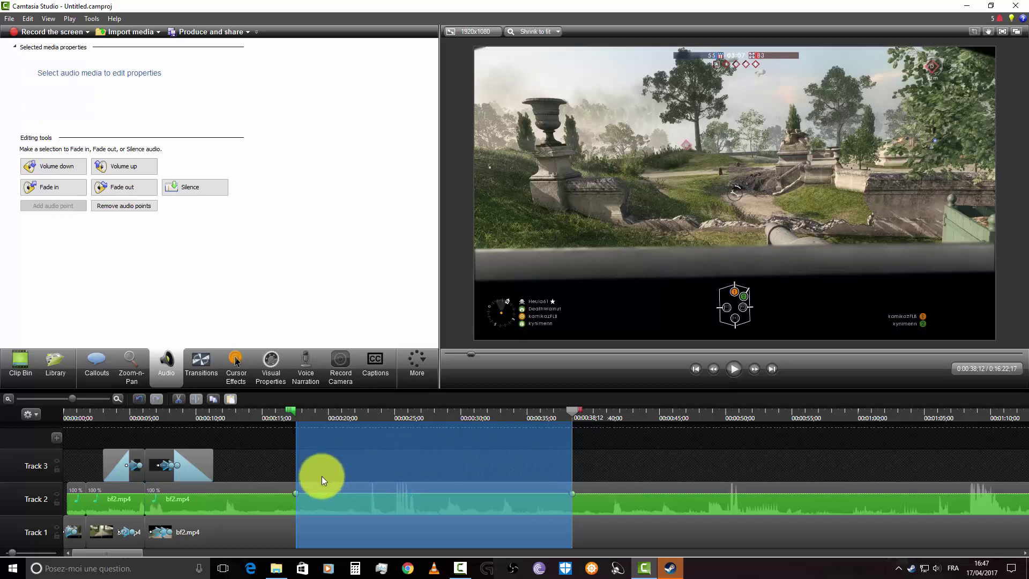
Step: Add a Radial wipe transition between the first two video clips on Track 1
left_click(200, 366)
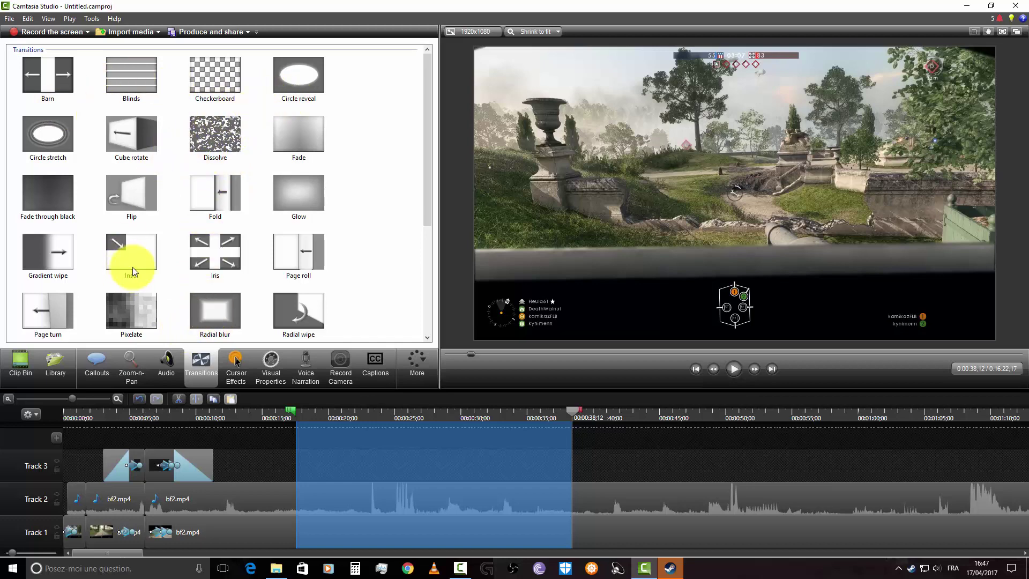
scroll(316, 239, "down", 3)
left_click_drag(297, 217, 86, 533)
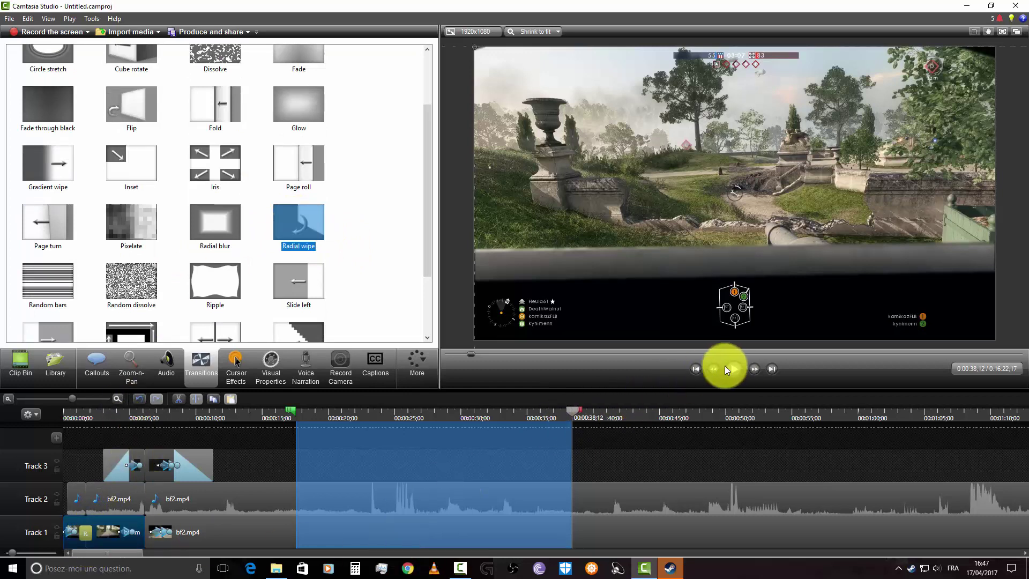
Step: Clear the time selection and preview the Radial wipe transition from 0:00:00;08 to 0:00:02;17
left_click(69, 419)
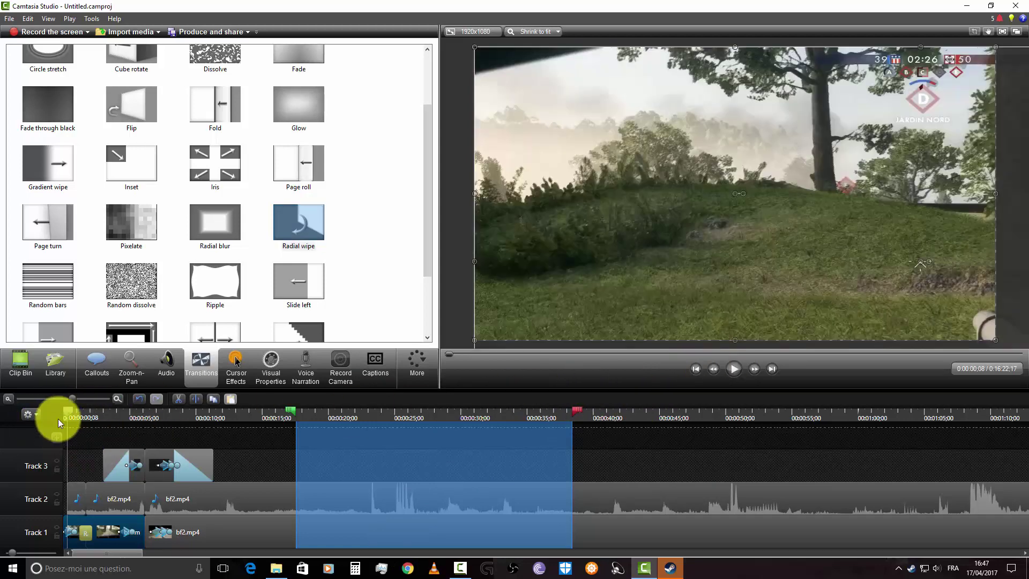
left_click(65, 410)
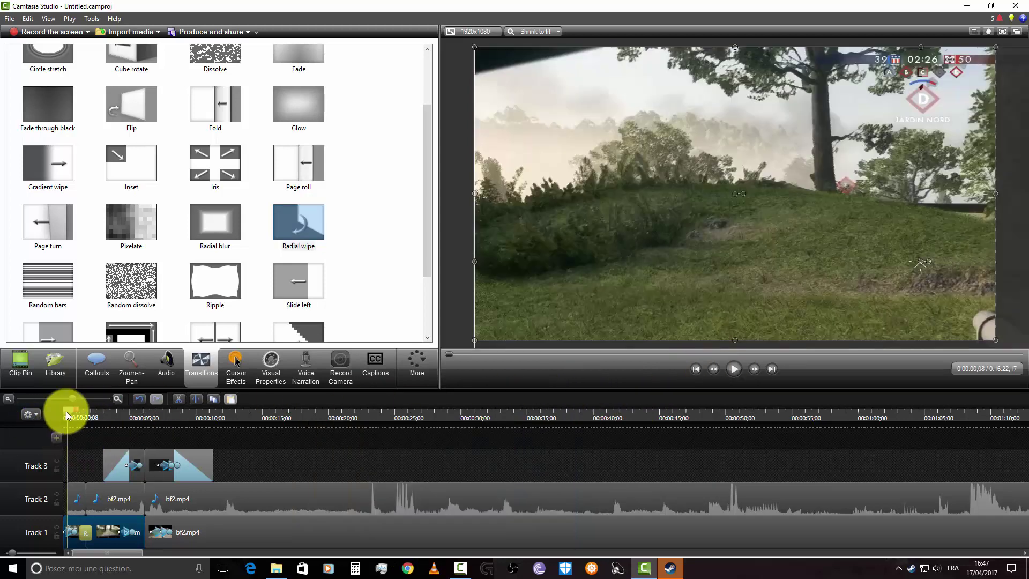
left_click(735, 369)
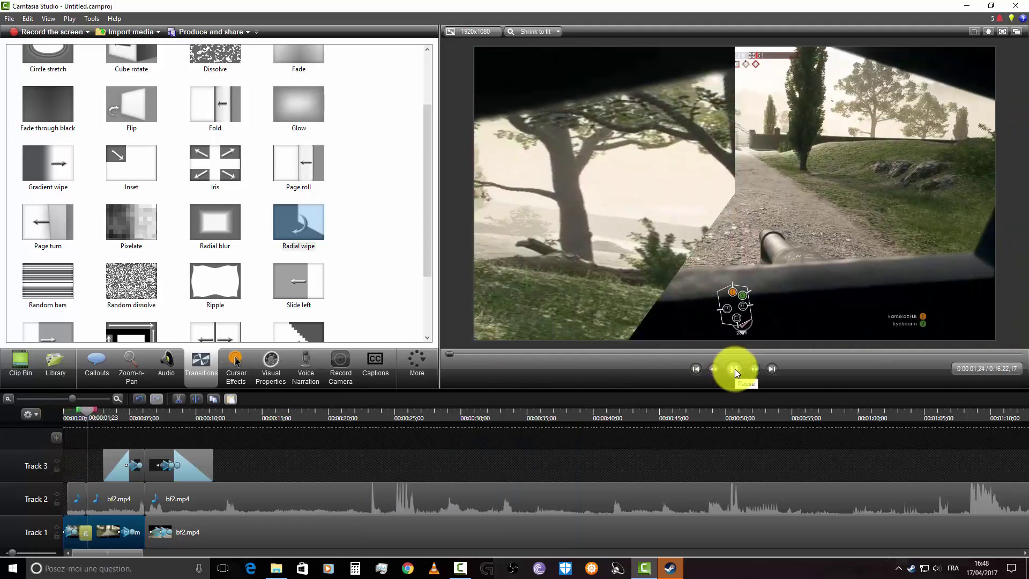
left_click(735, 369)
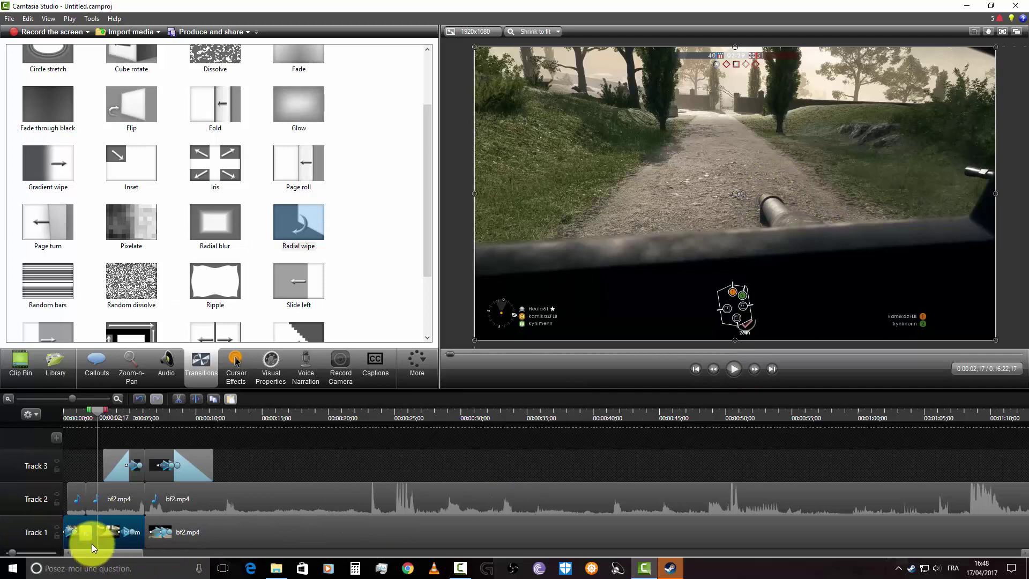
Step: Lengthen the Radial wipe transition on Track 1 so that it ends at about 0:00:03;11
left_click(117, 397)
left_click(117, 398)
left_click(117, 398)
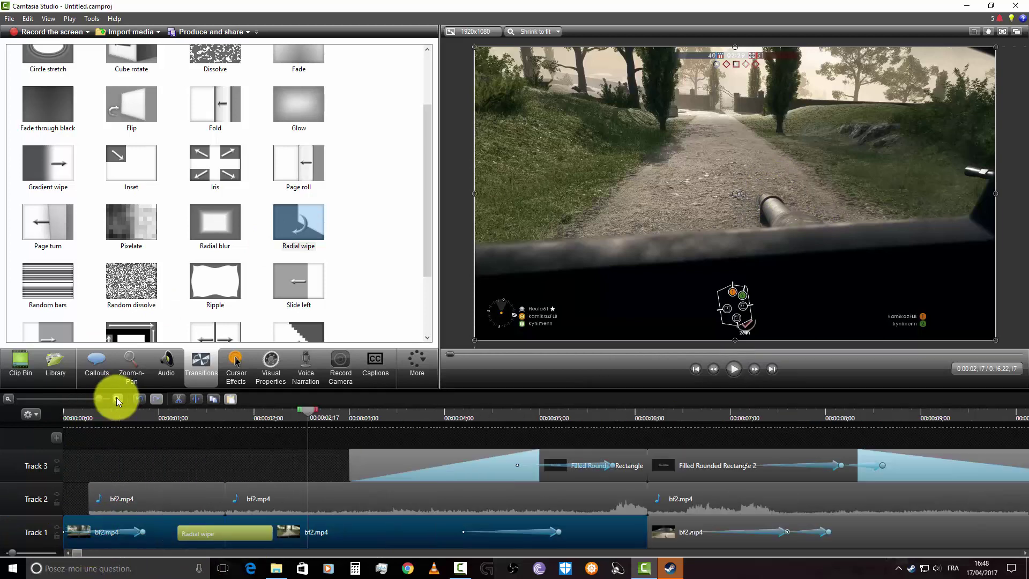
left_click(117, 398)
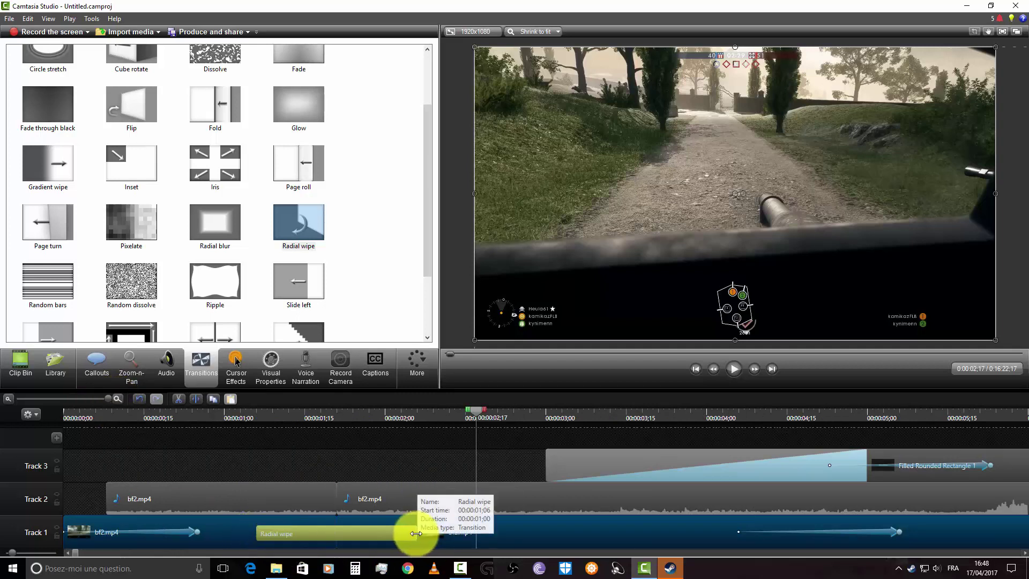
left_click_drag(416, 533, 643, 540)
Step: Preview the lengthened Radial wipe transition from the start of the timeline to about 0:00:04;04
left_click(697, 368)
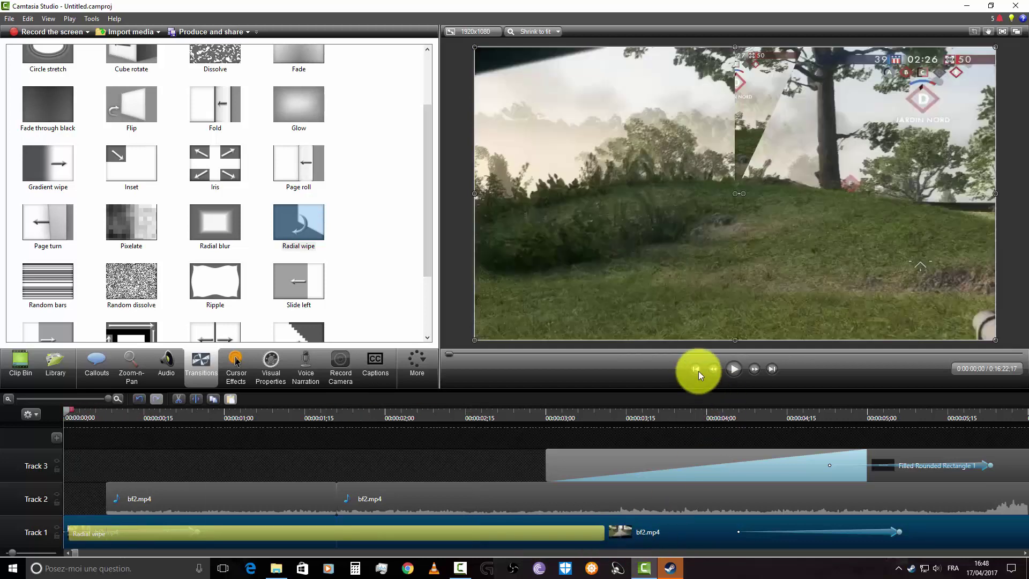
left_click(734, 368)
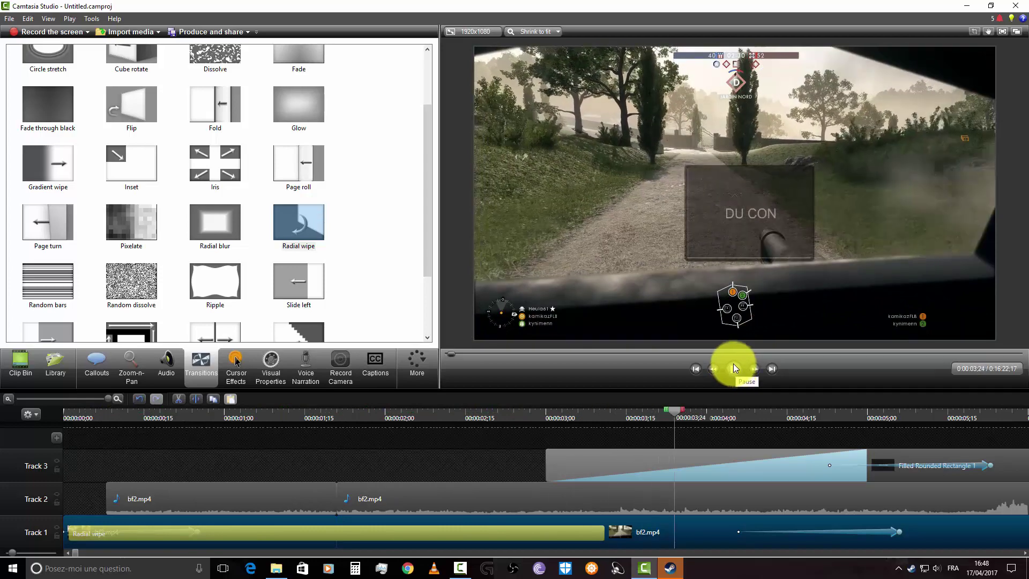
left_click(734, 367)
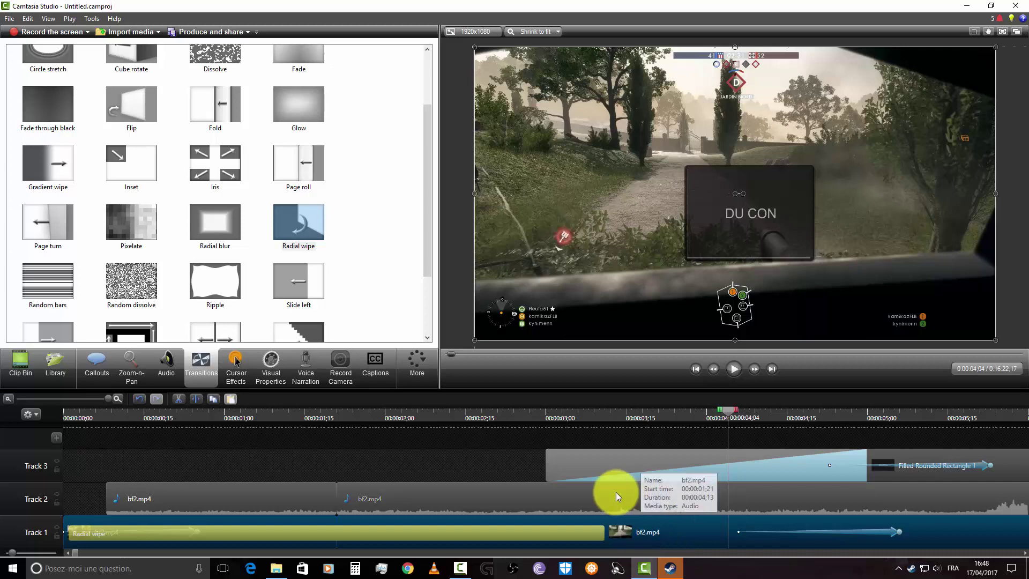
Step: Show the cursor effects settings and place the playhead at 0:00:35;25 on the zoomed-out timeline
left_click(13, 399)
left_click(13, 400)
left_click(13, 400)
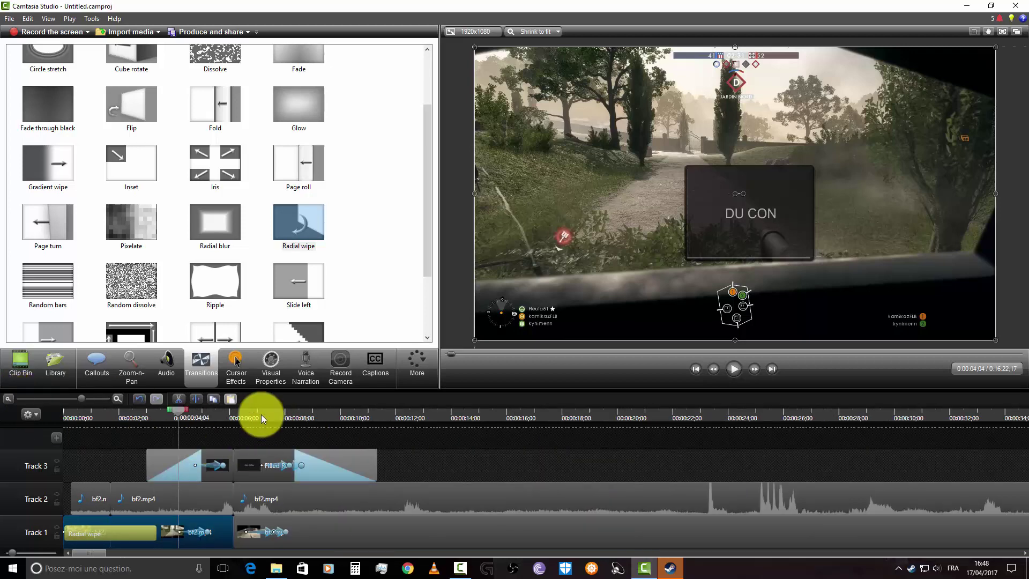
left_click(230, 377)
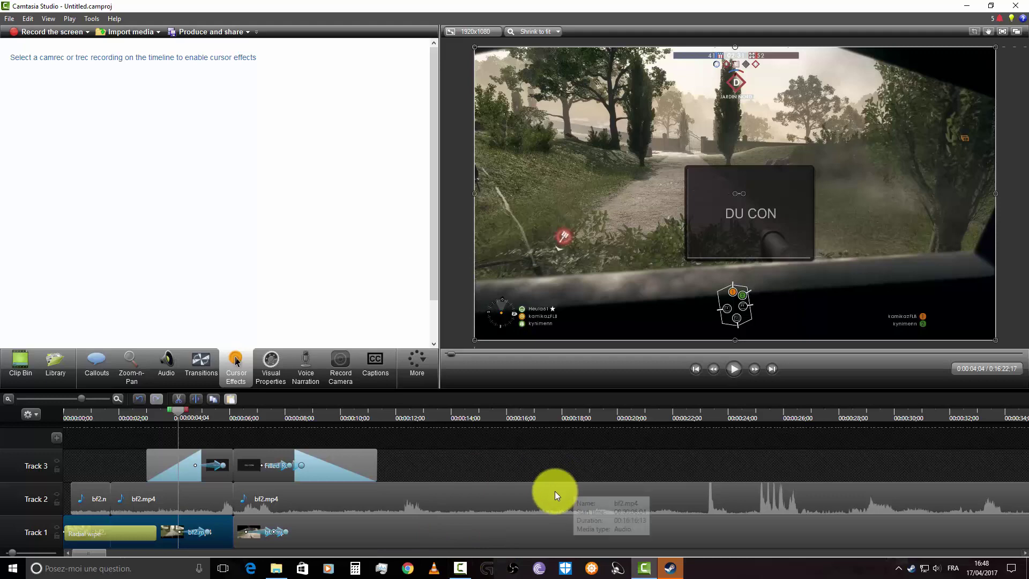
left_click(430, 417)
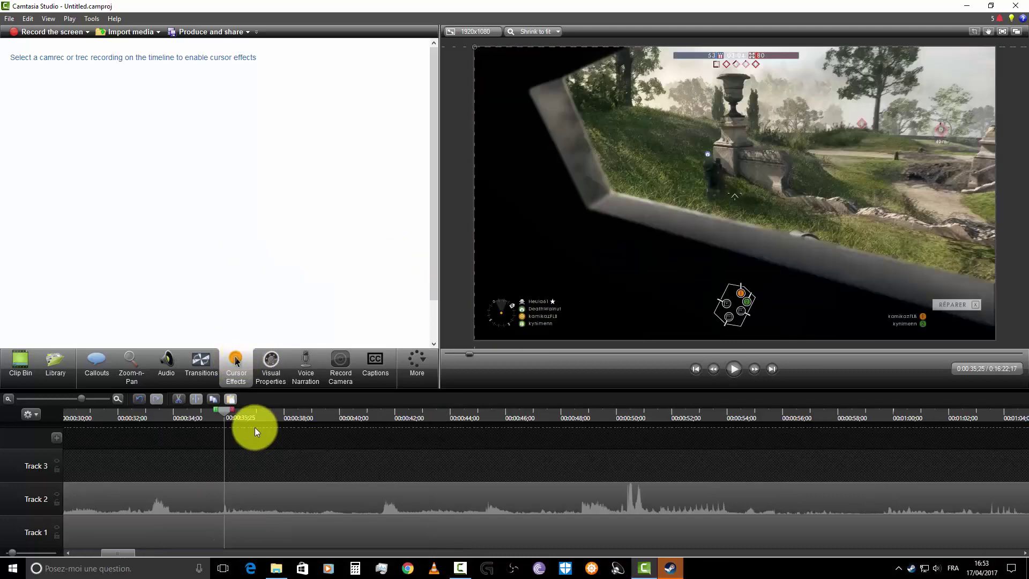
Step: Restore the default general, position and rotation, drop shadow, colorize and border settings in the visual properties
left_click(269, 371)
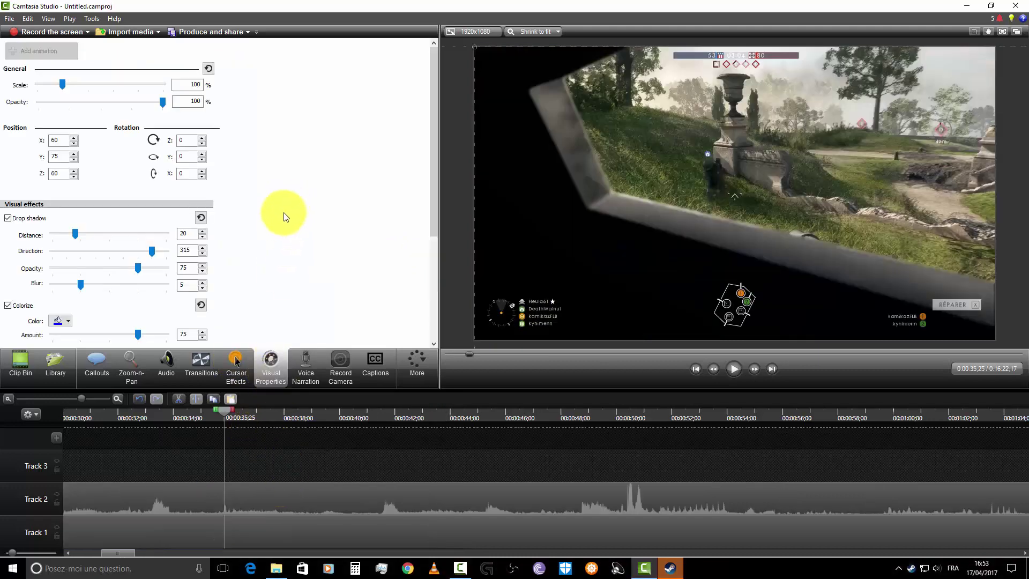
left_click(208, 68)
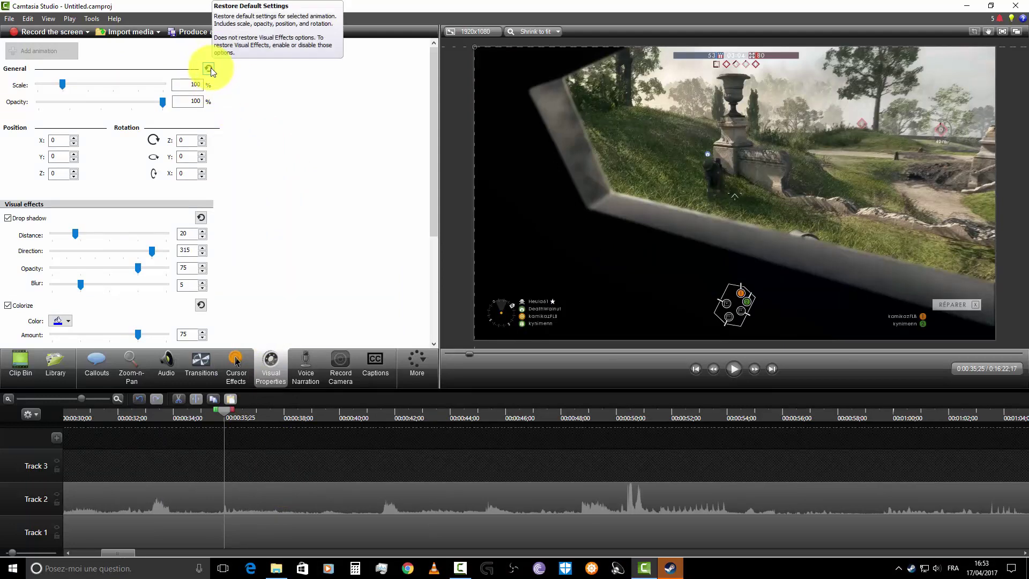
left_click(201, 217)
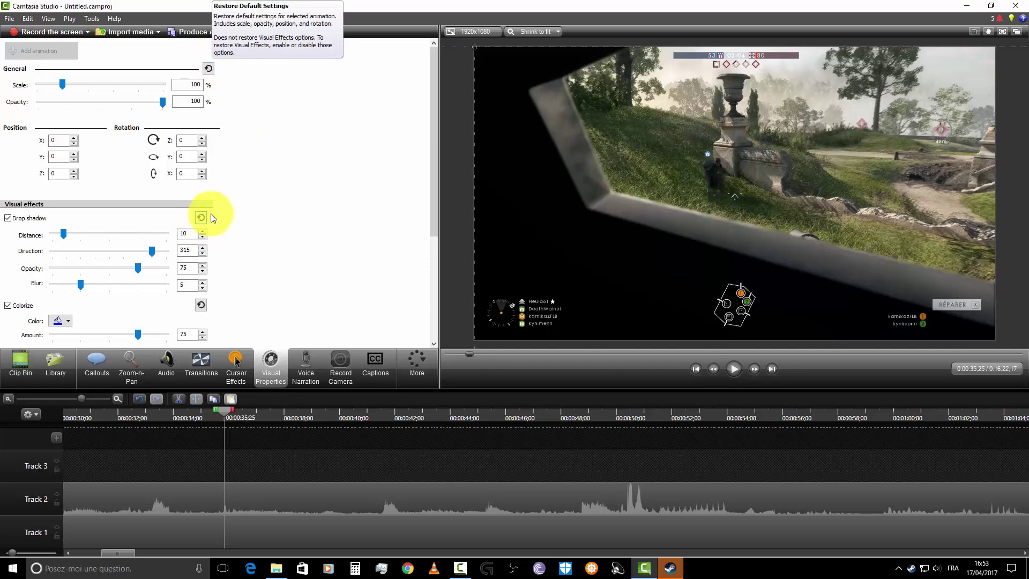
left_click(201, 304)
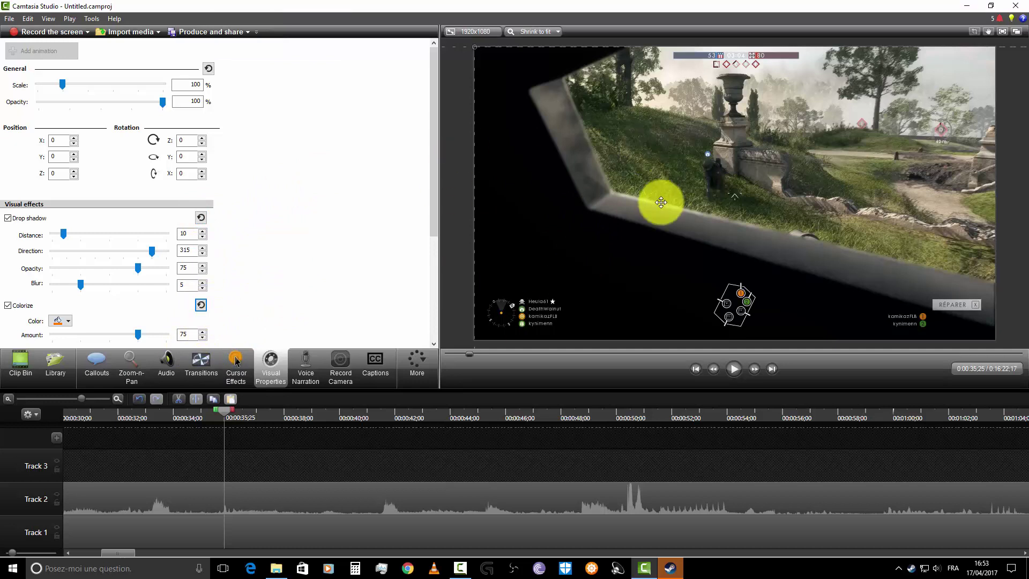
scroll(229, 242, "down", 2)
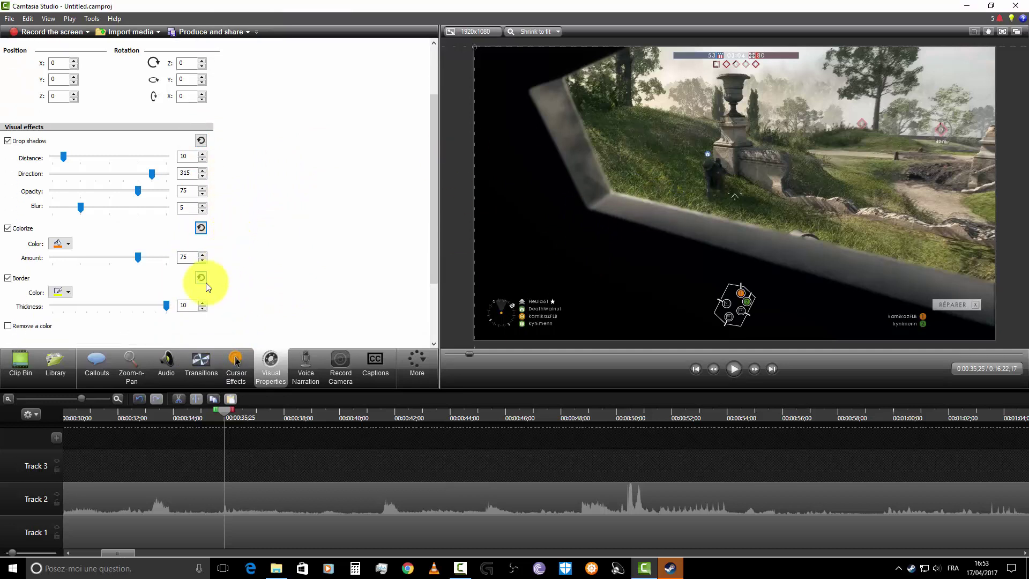
left_click(200, 280)
left_click(201, 227)
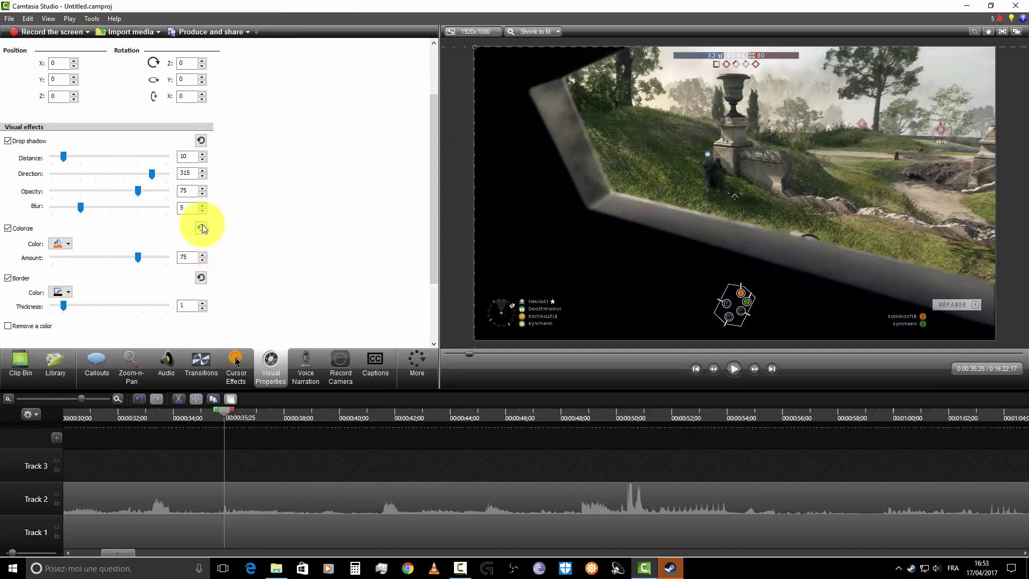
Step: Enable the Remove a color effect in the visual properties with its default settings
scroll(298, 309, "down", 1)
scroll(279, 290, "down", 1)
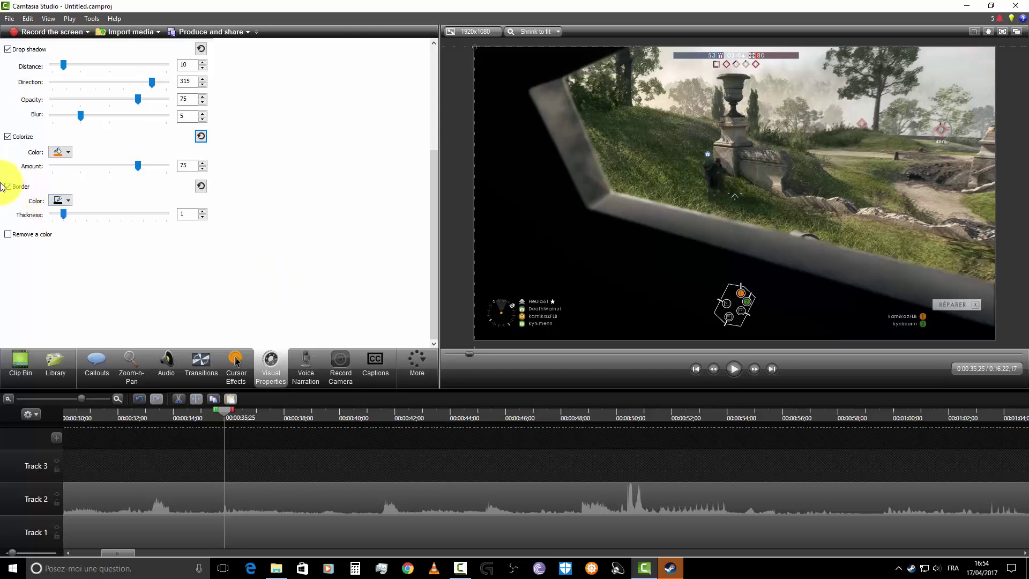
left_click(8, 235)
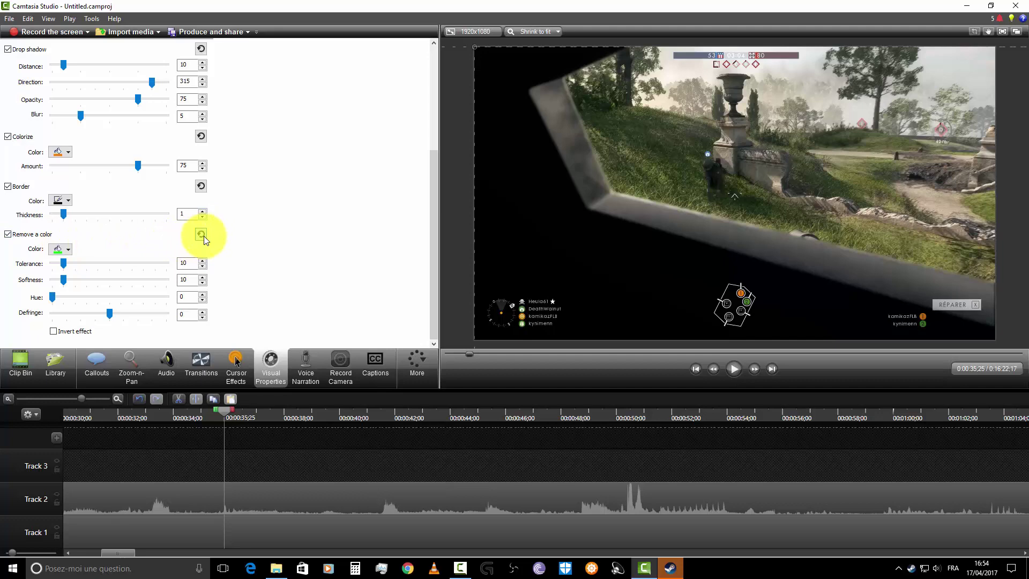
Step: Review the general, position, rotation, drop shadow, colorize and border settings and their reset controls in the visual properties
scroll(294, 276, "up", 3)
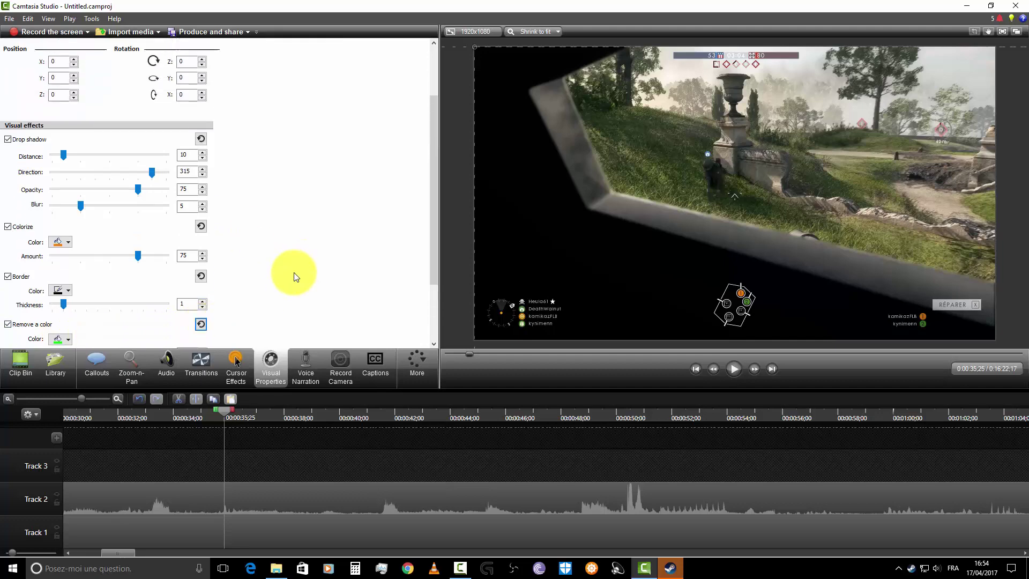
scroll(294, 276, "up", 3)
scroll(444, 260, "up", 1)
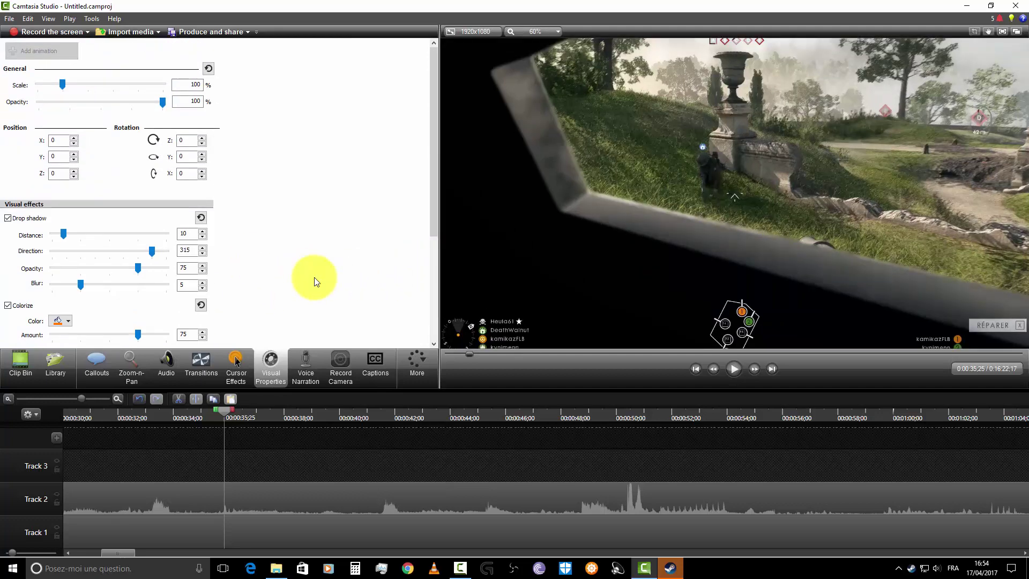
scroll(476, 235, "down", 1)
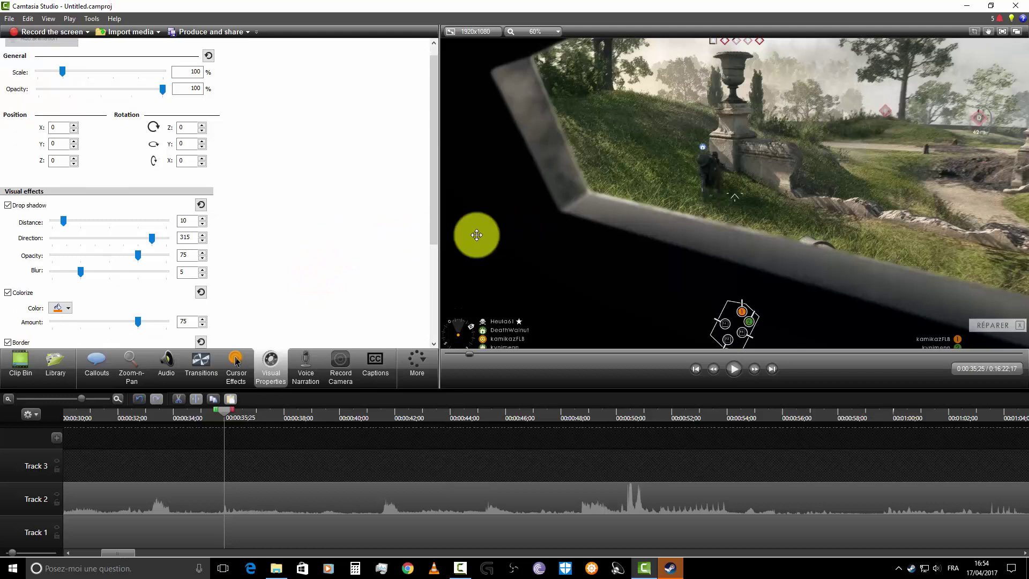
scroll(286, 223, "up", 1)
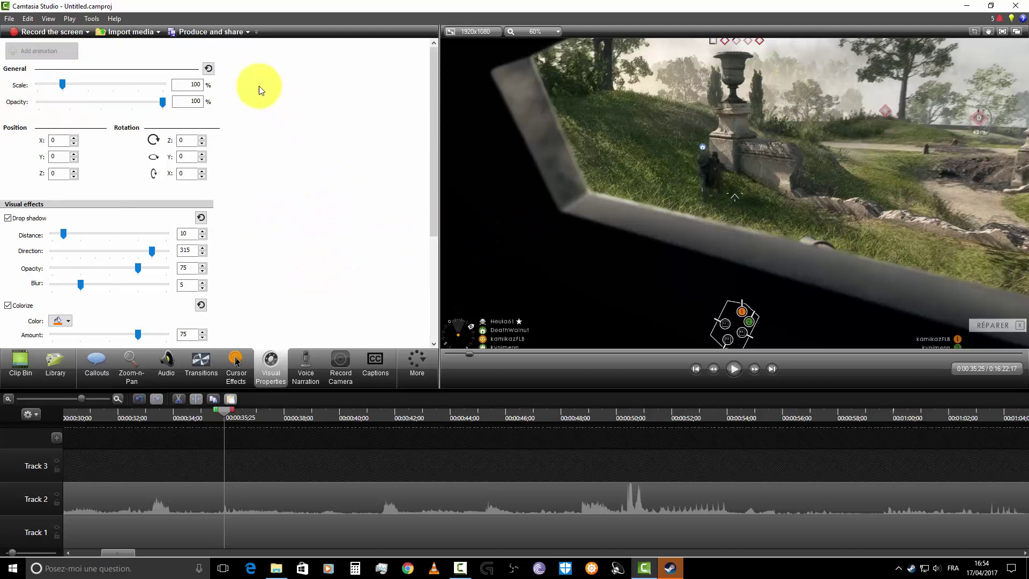
left_click(209, 69)
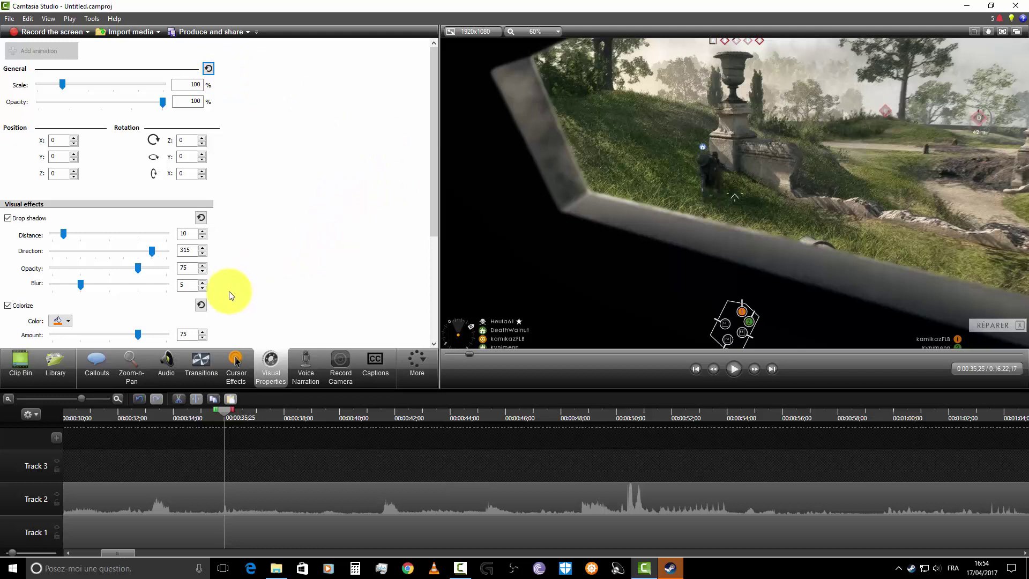
left_click(201, 305)
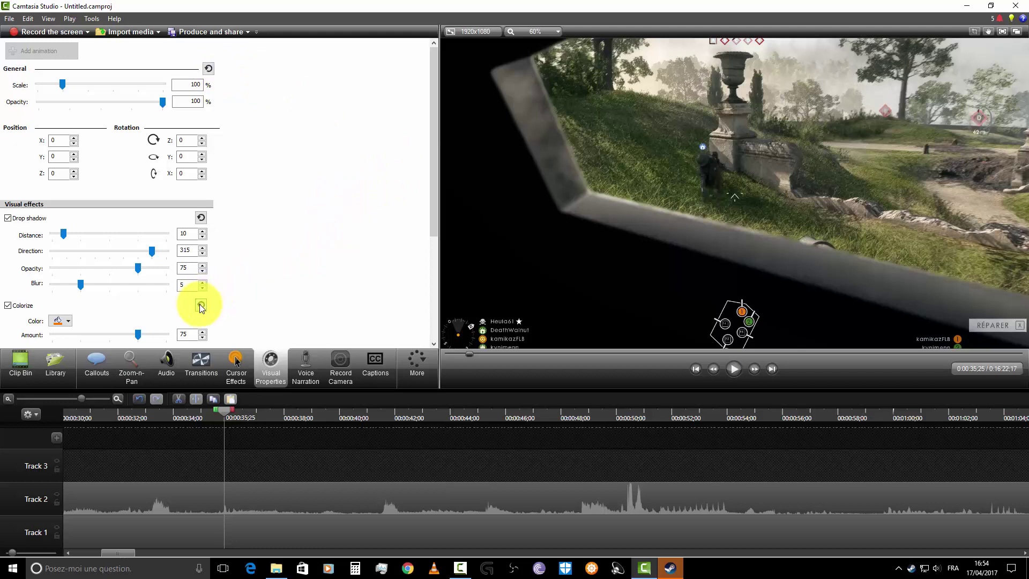
left_click(201, 218)
scroll(323, 271, "down", 1)
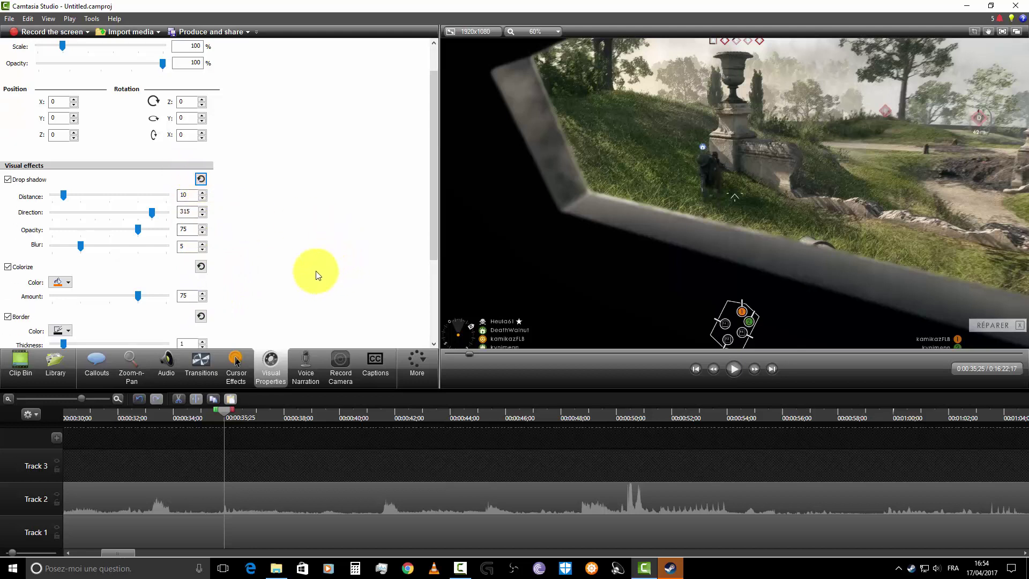
scroll(314, 265, "up", 1)
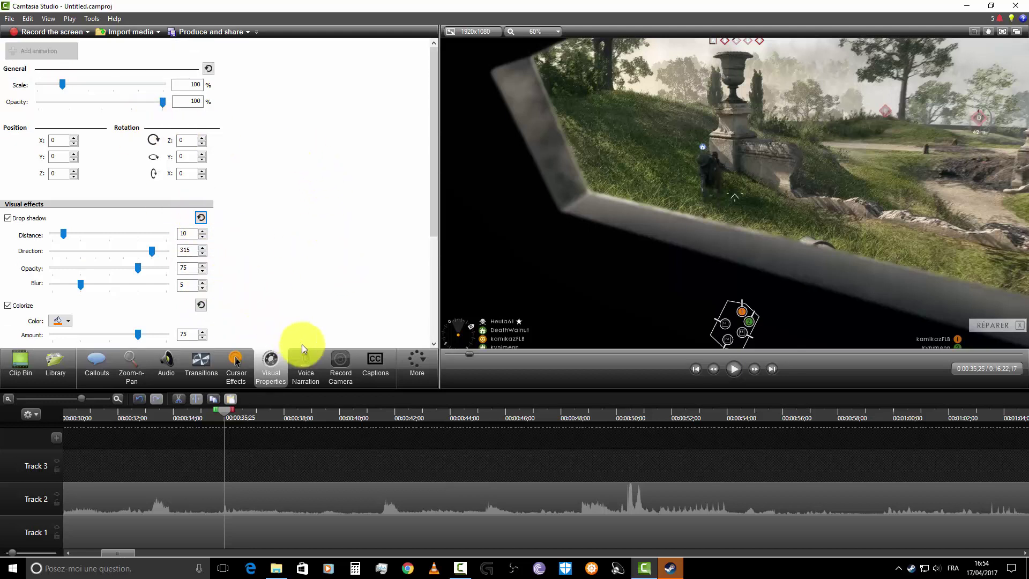
Step: Record a microphone voice narration starting at 0:00:35;25 and stop it shortly after 0:00:47
left_click(303, 365)
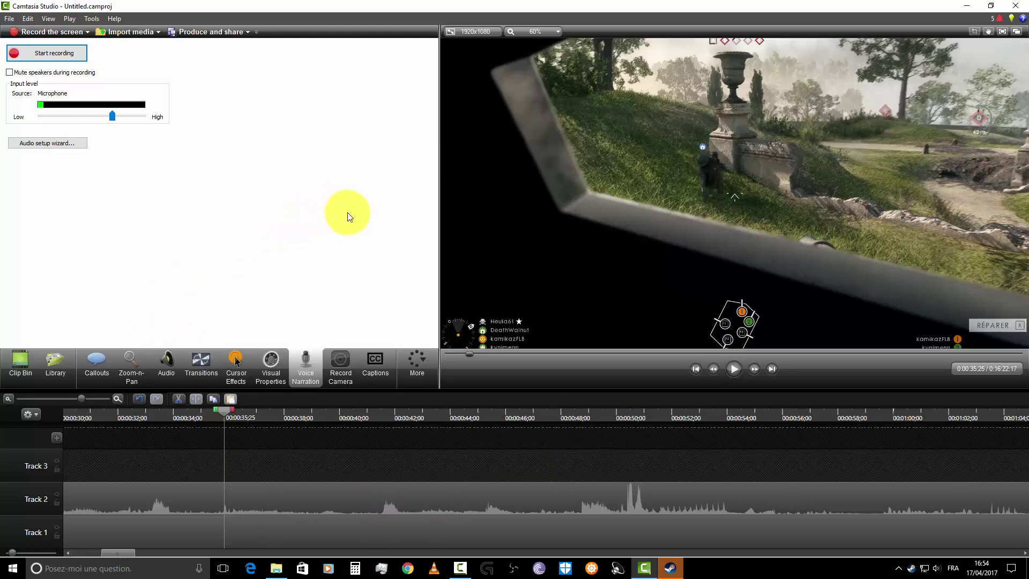
left_click(53, 52)
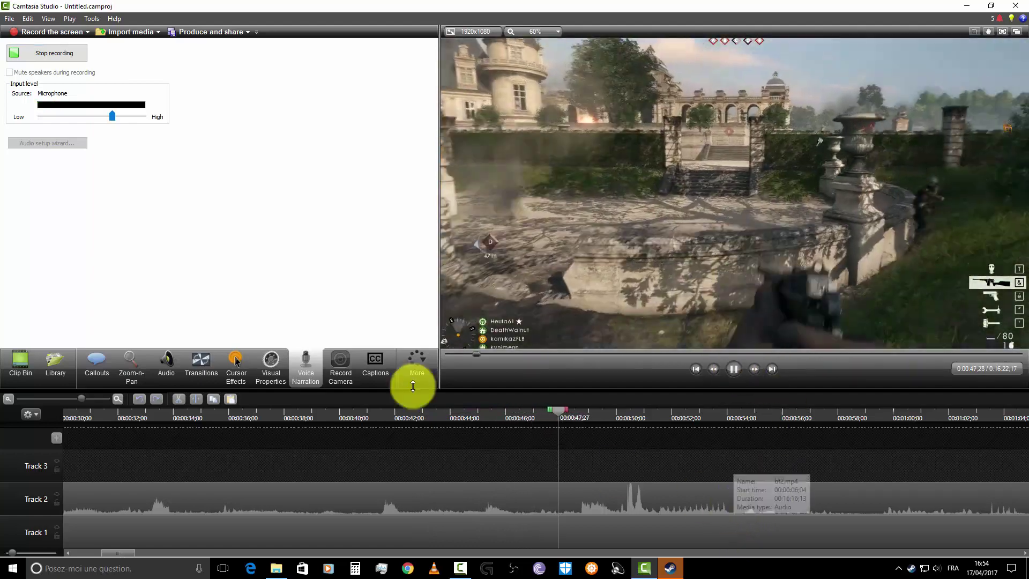
left_click(43, 56)
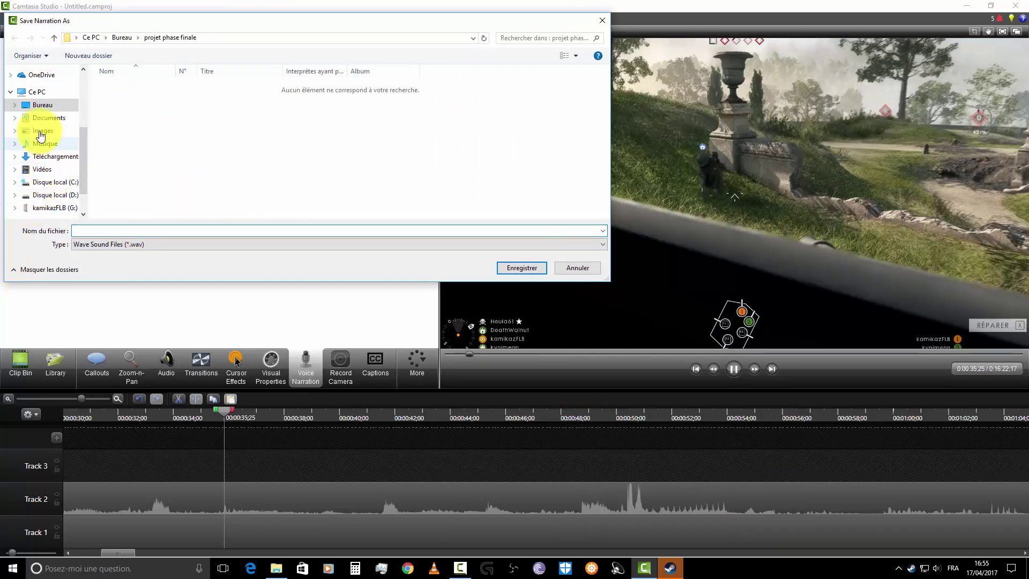
Step: Save the recorded narration as exemple.wav in the "projet phase finale" folder on the desktop
left_click(53, 106)
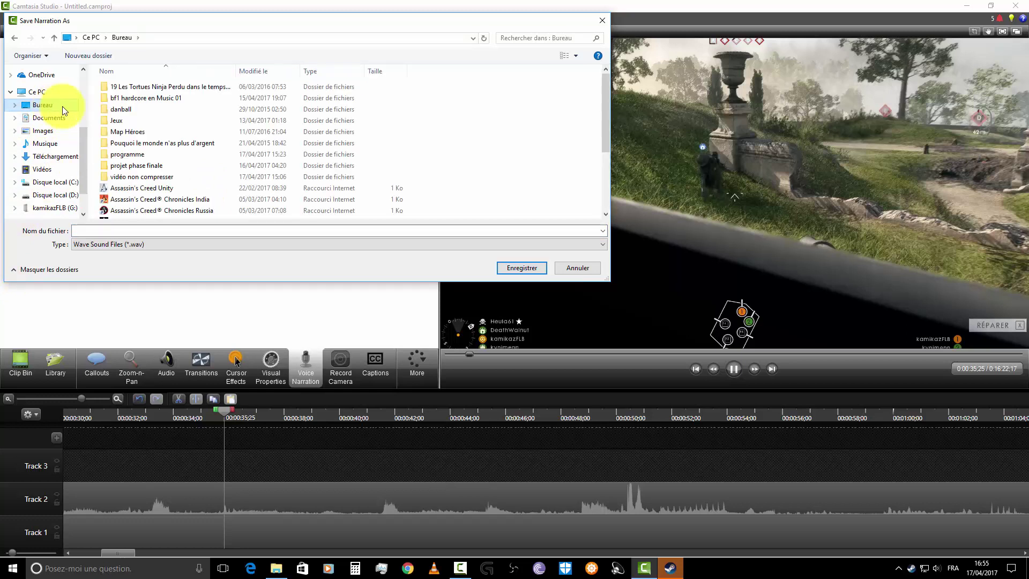
double_click(161, 165)
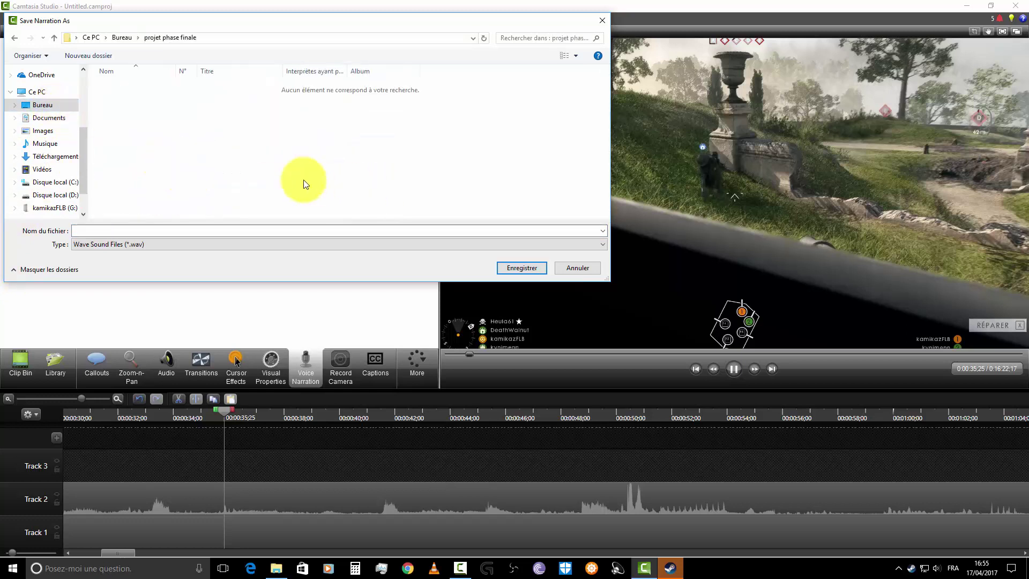
left_click(259, 230)
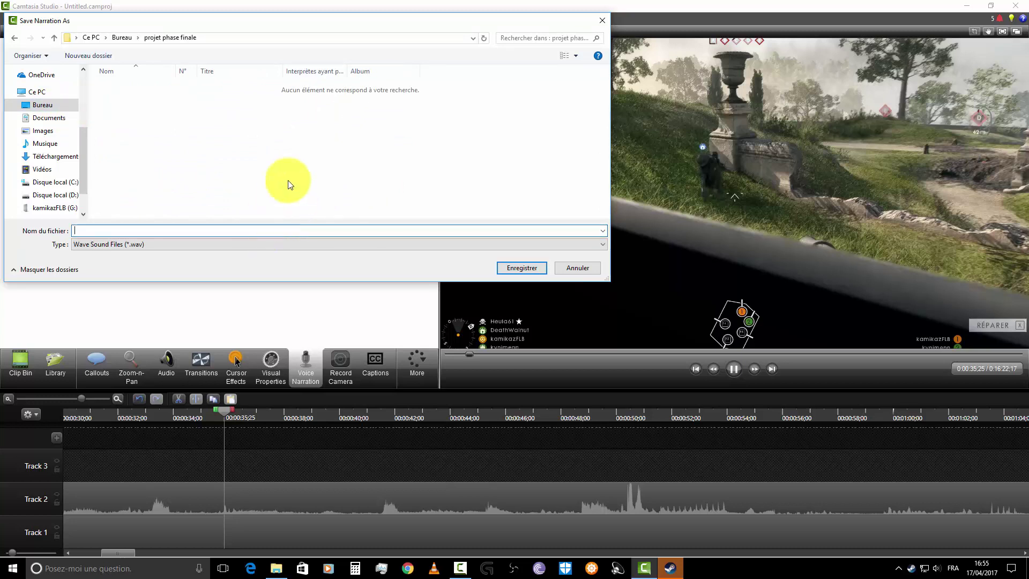
type("exemple.wav")
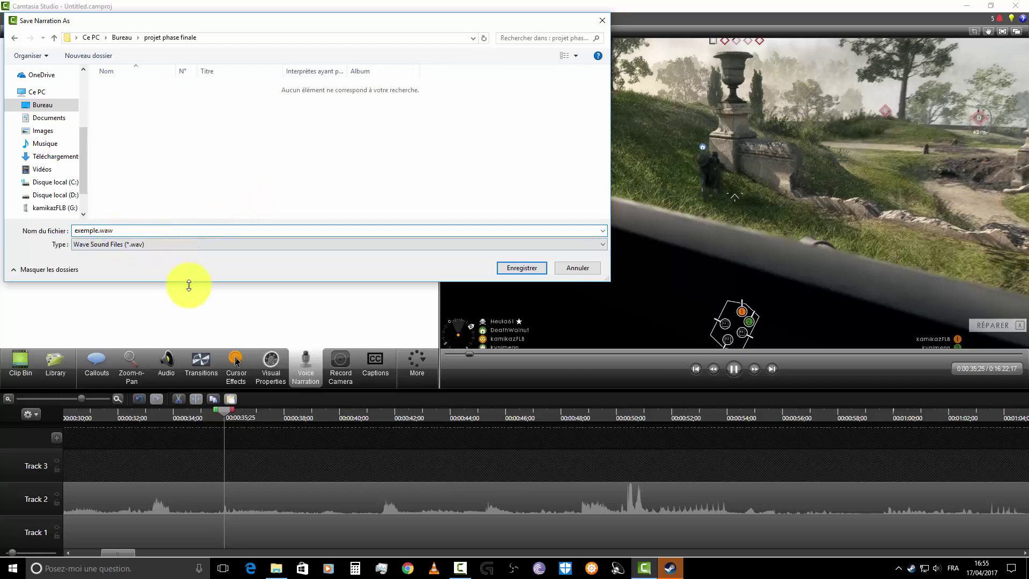
type("v")
left_click(527, 268)
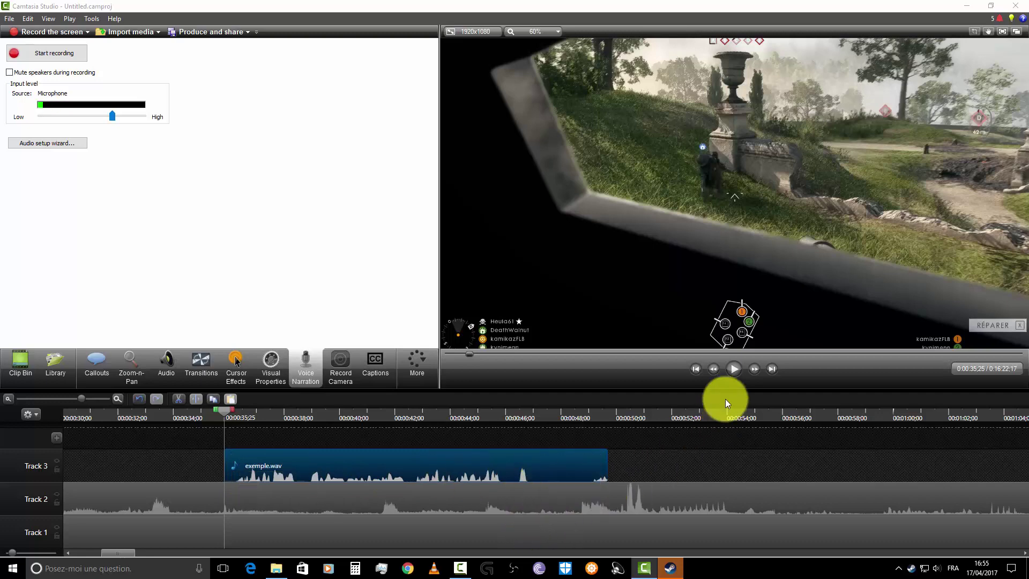
Step: Play back the exemple.wav narration on Track 3 from 0:00:35;25 to 0:00:47;20
left_click(736, 371)
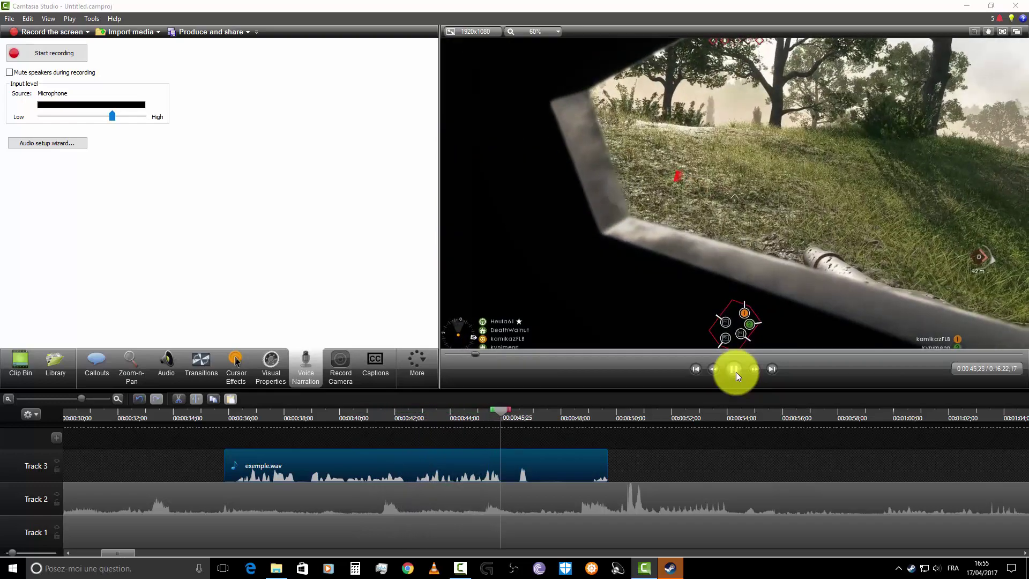
left_click(735, 370)
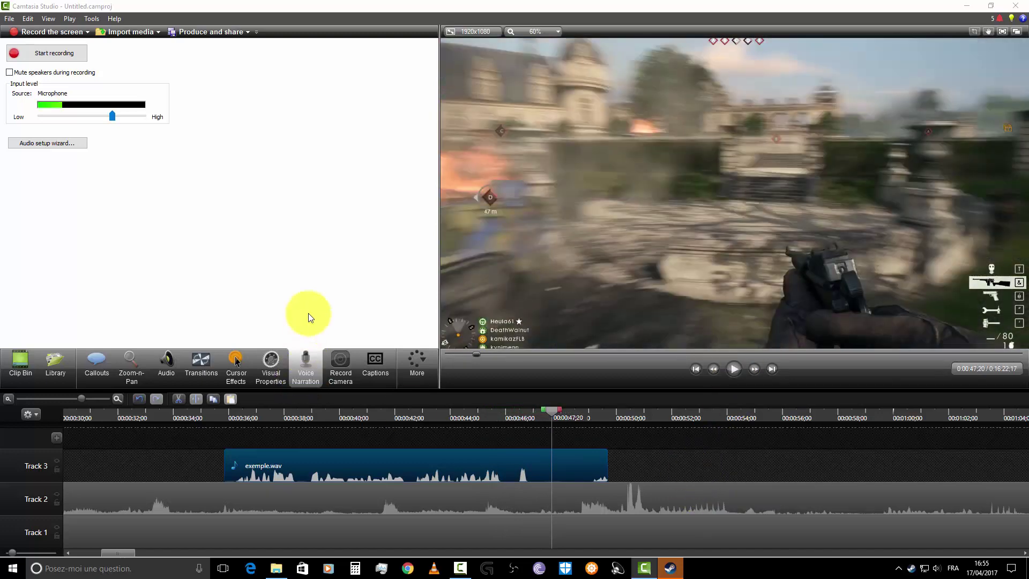
Step: Show the camera recording settings, place the playhead at the end of exemple.wav at 0:00:49;21, and show the captions settings
left_click(340, 370)
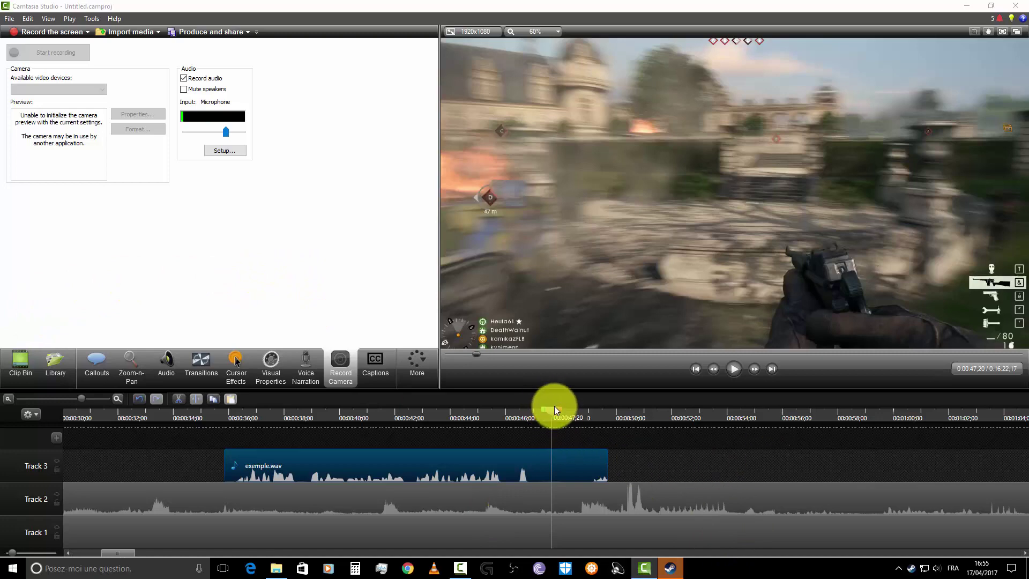
left_click_drag(554, 413, 609, 414)
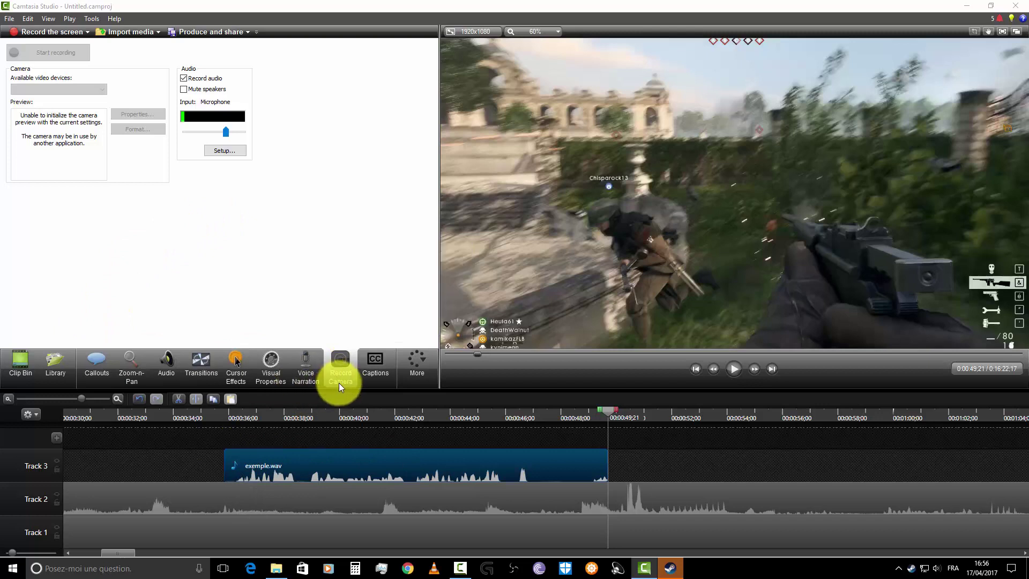
left_click(371, 369)
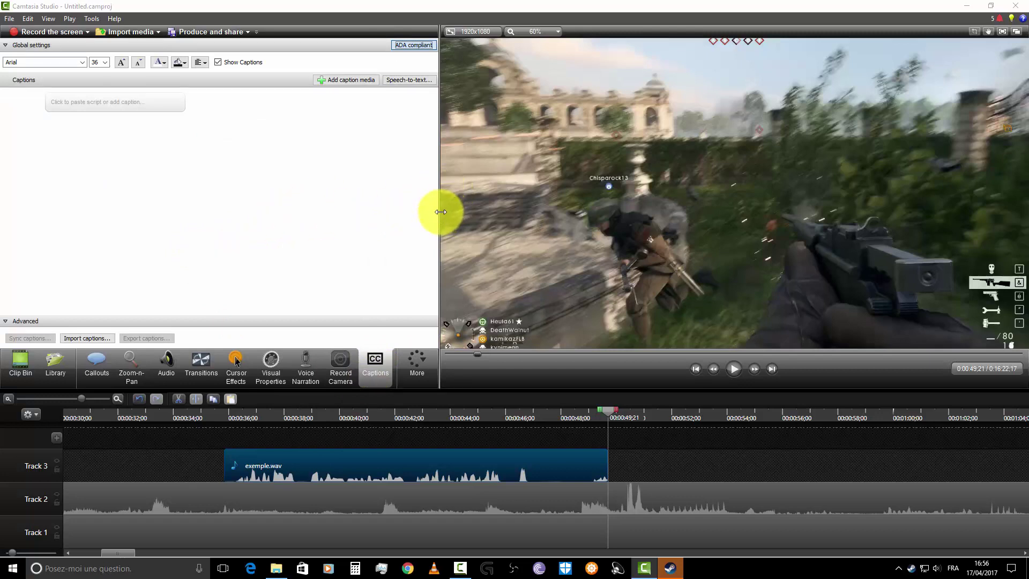
Step: Widen the editing tools area until the Quizzing tool fits, and show the quiz settings
left_click_drag(437, 214, 485, 213)
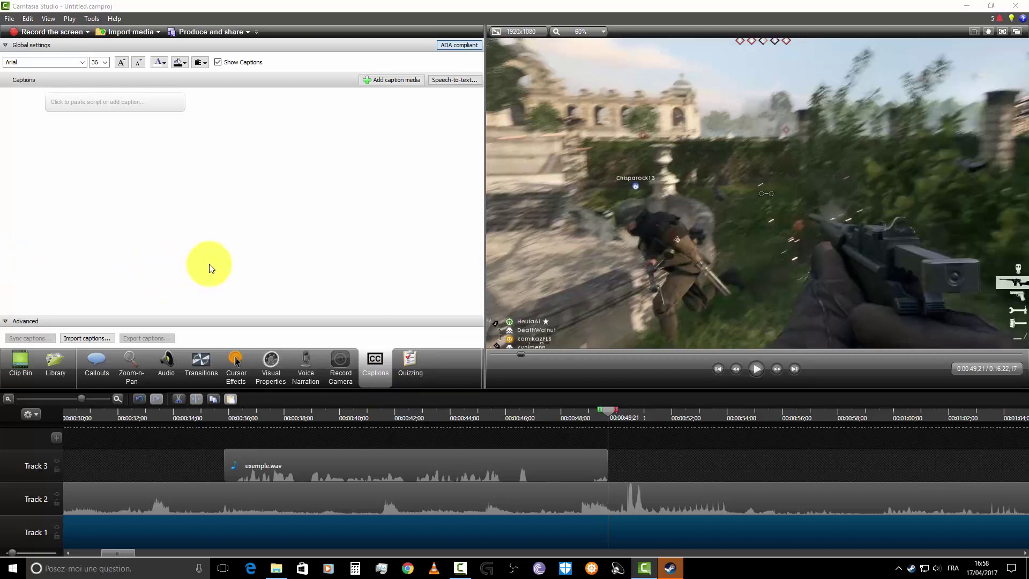
left_click(408, 369)
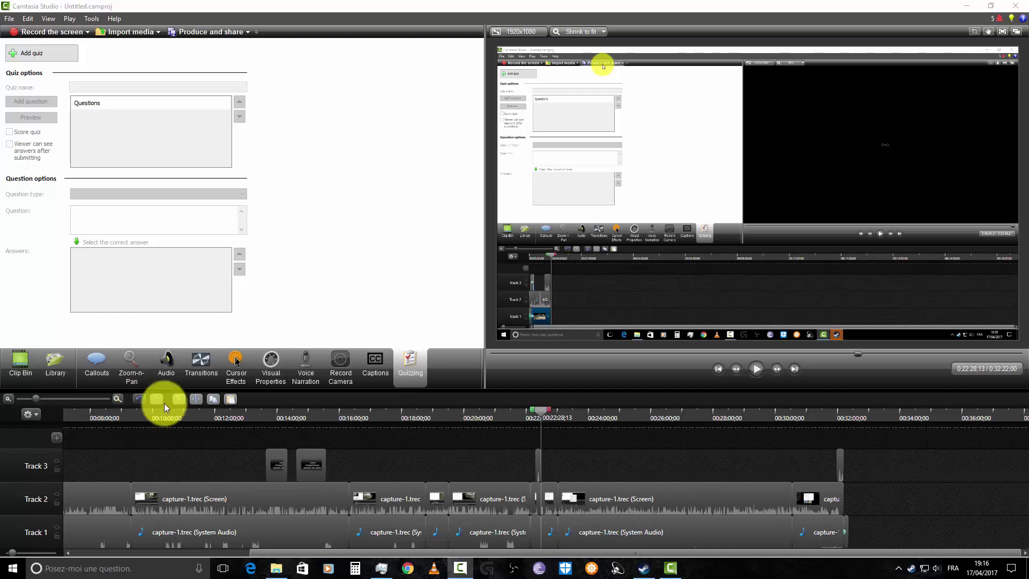
Step: Try removing the media on all tracks from 0:22:28;13 to 0:32:42;26, and undo the removal
left_click_drag(549, 407, 869, 419)
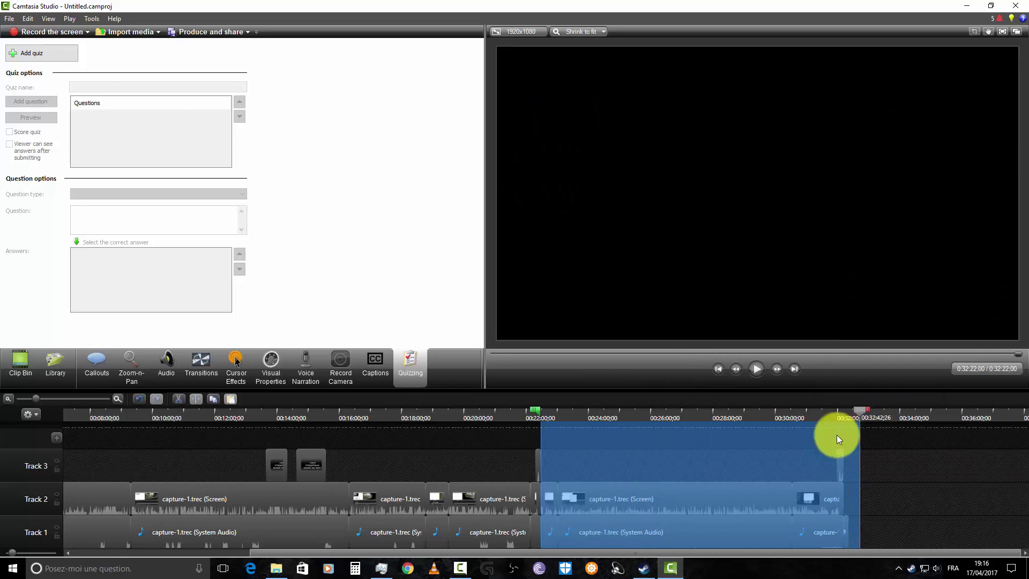
right_click(659, 453)
left_click(712, 393)
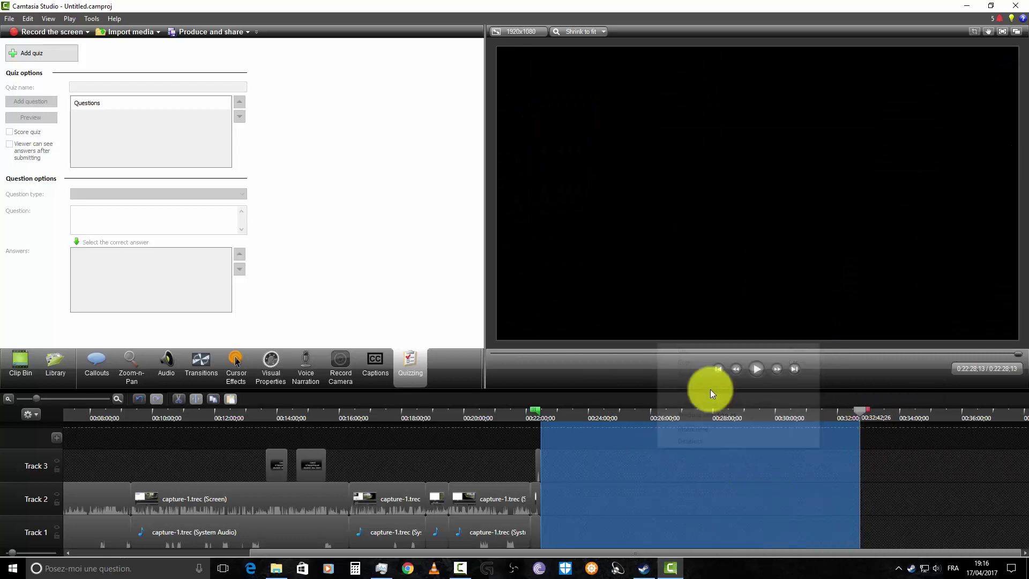
left_click(605, 416)
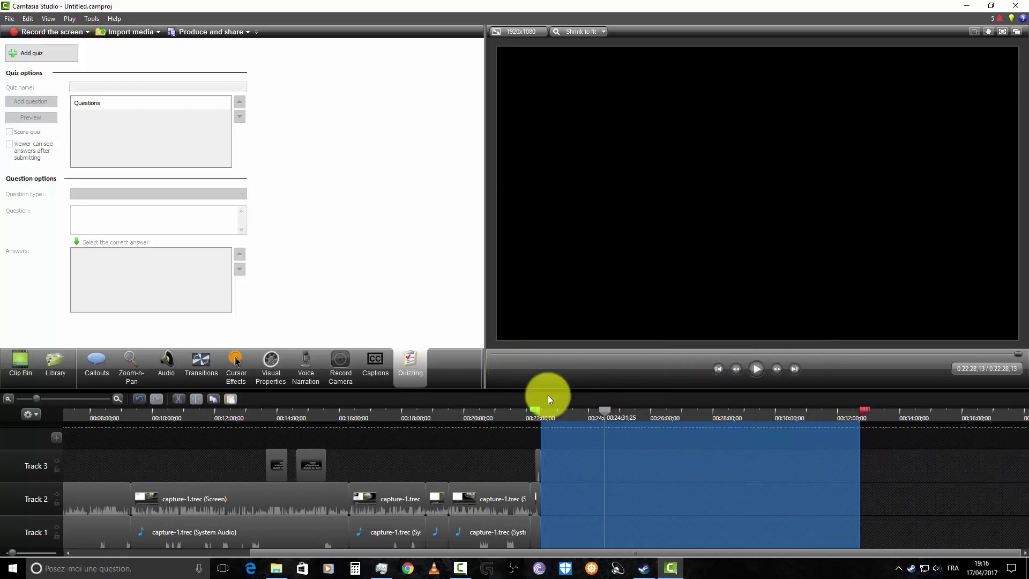
left_click(605, 408)
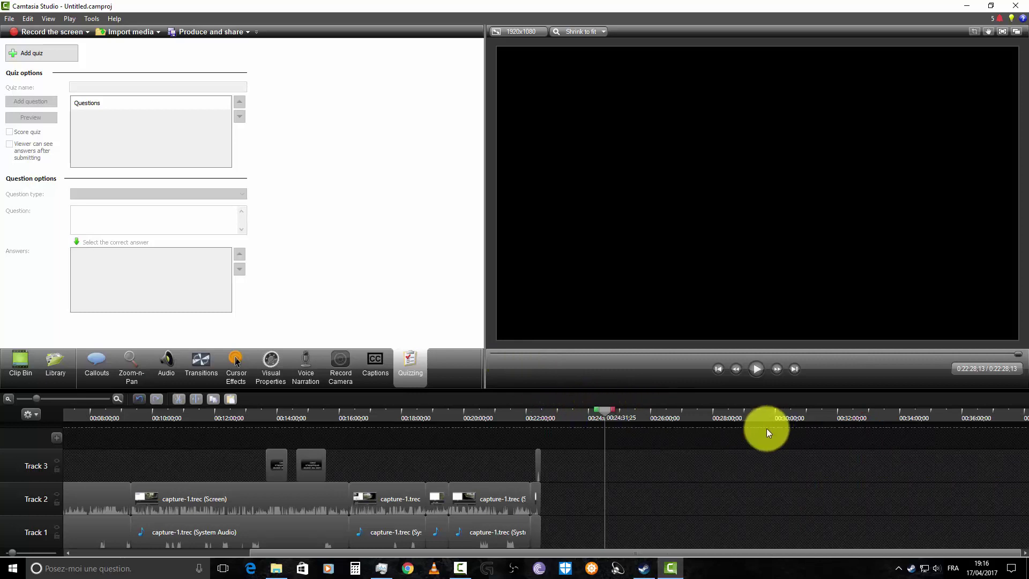
left_click(138, 399)
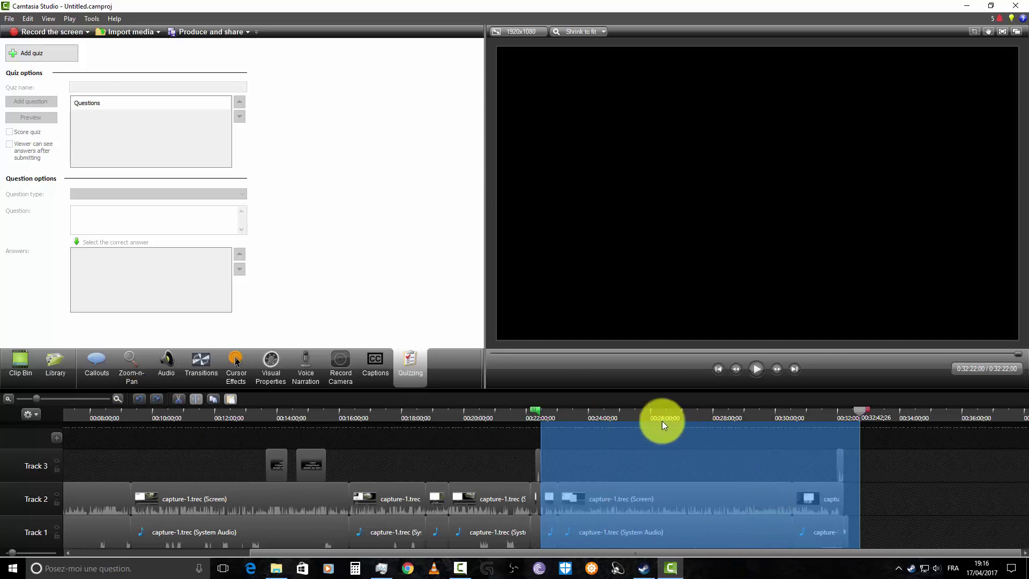
Step: Clear the timeline selection, place the playhead at 0:22:38;07, and open the Production Wizard's list of output presets
left_click(623, 416)
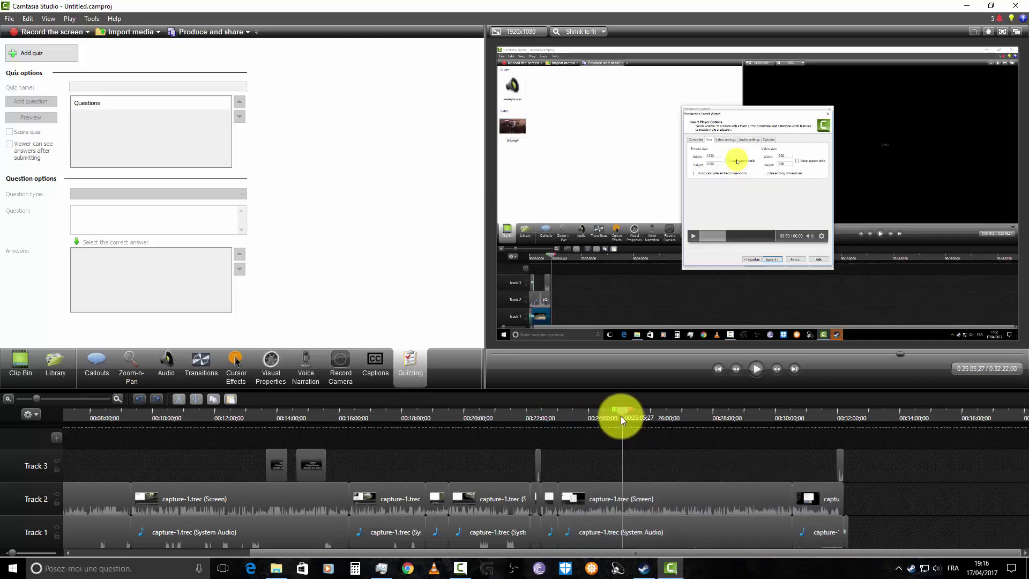
left_click_drag(620, 416, 546, 419)
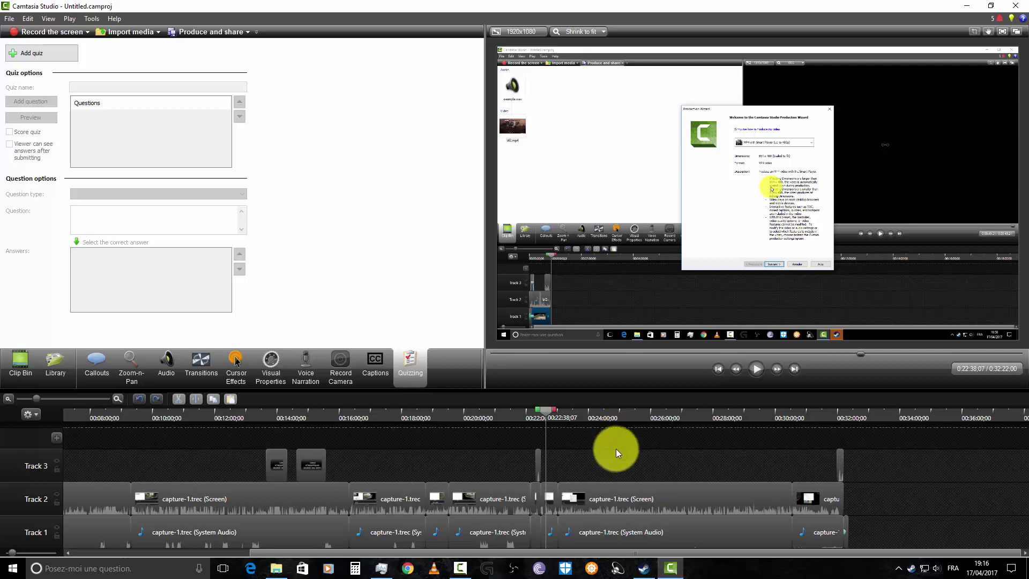
left_click(201, 31)
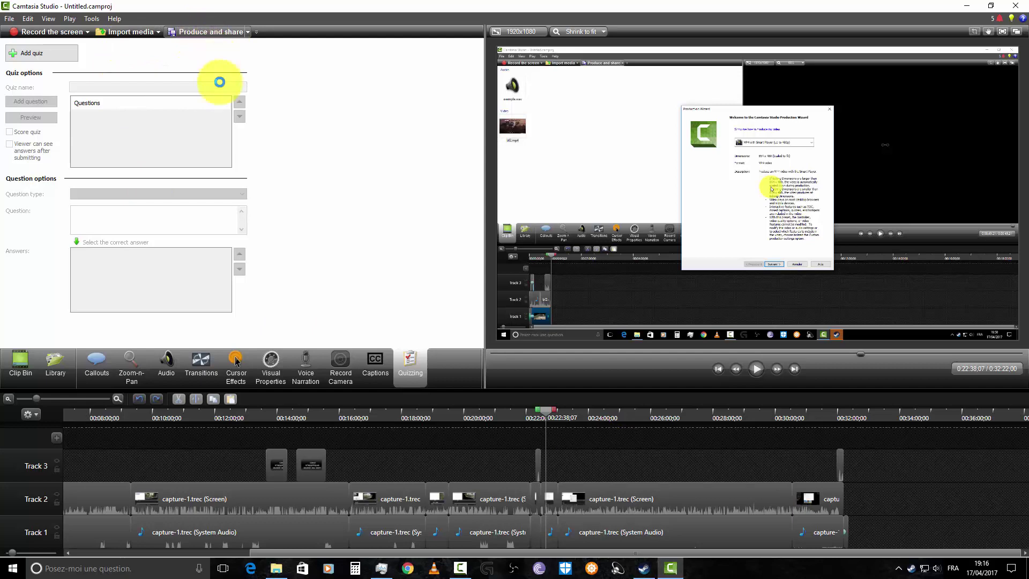
left_click(615, 190)
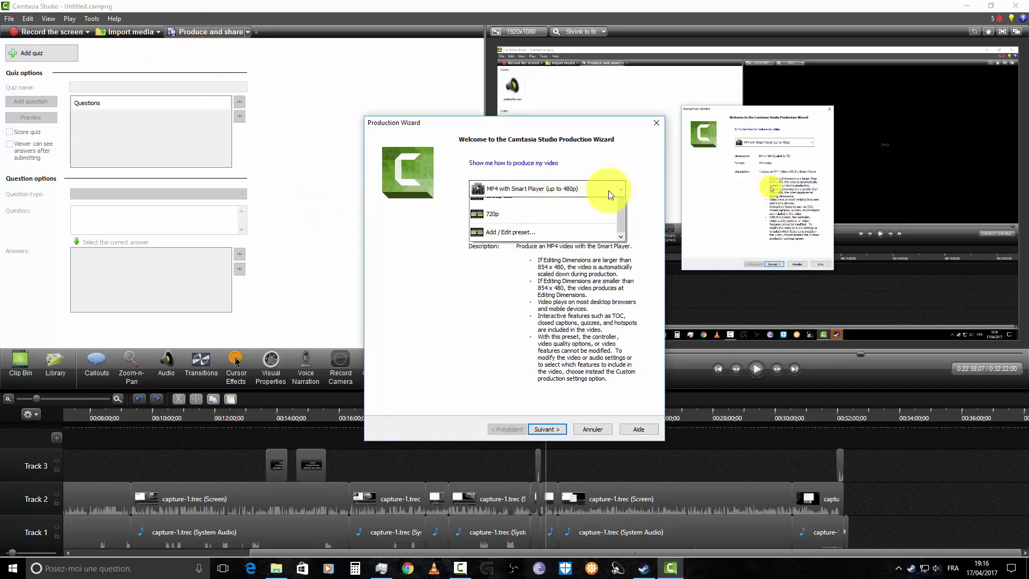